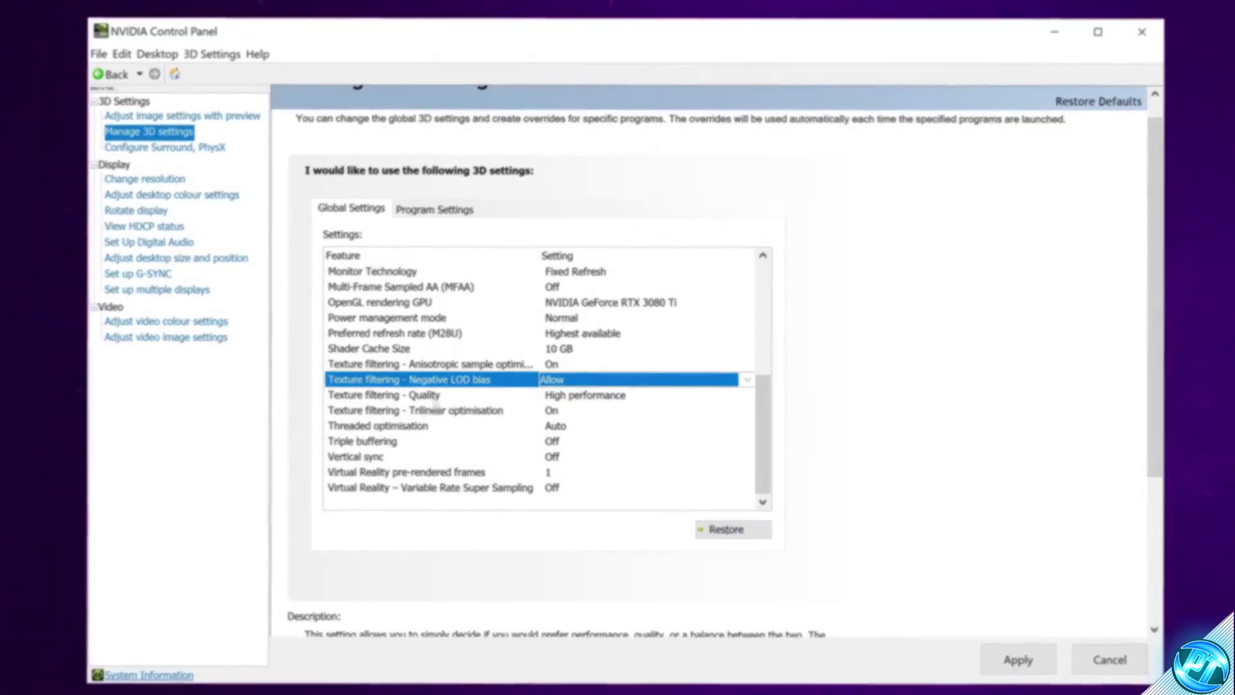
{"action": "left_click", "coordinate": [579, 395]}
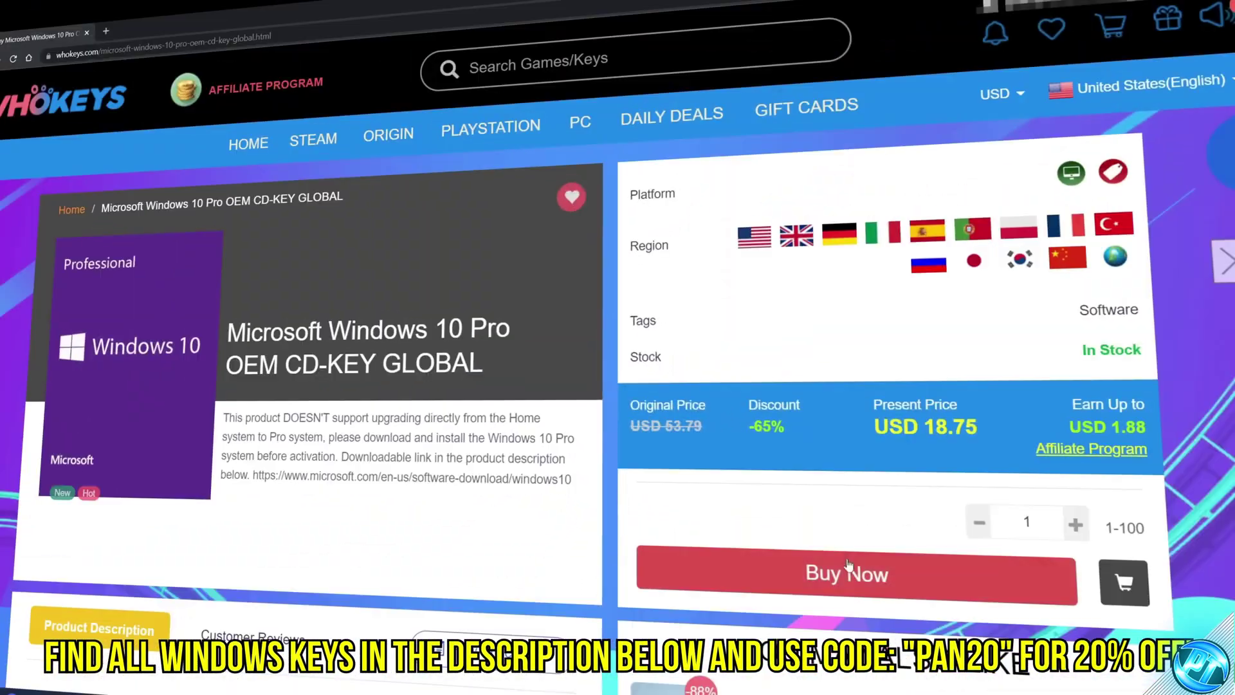
Step: Order one Microsoft Windows 10 Pro OEM key with promotion code PAN20 applied and proceed to pay
{"action": "left_click", "coordinate": [843, 573]}
{"action": "left_click", "coordinate": [219, 590]}
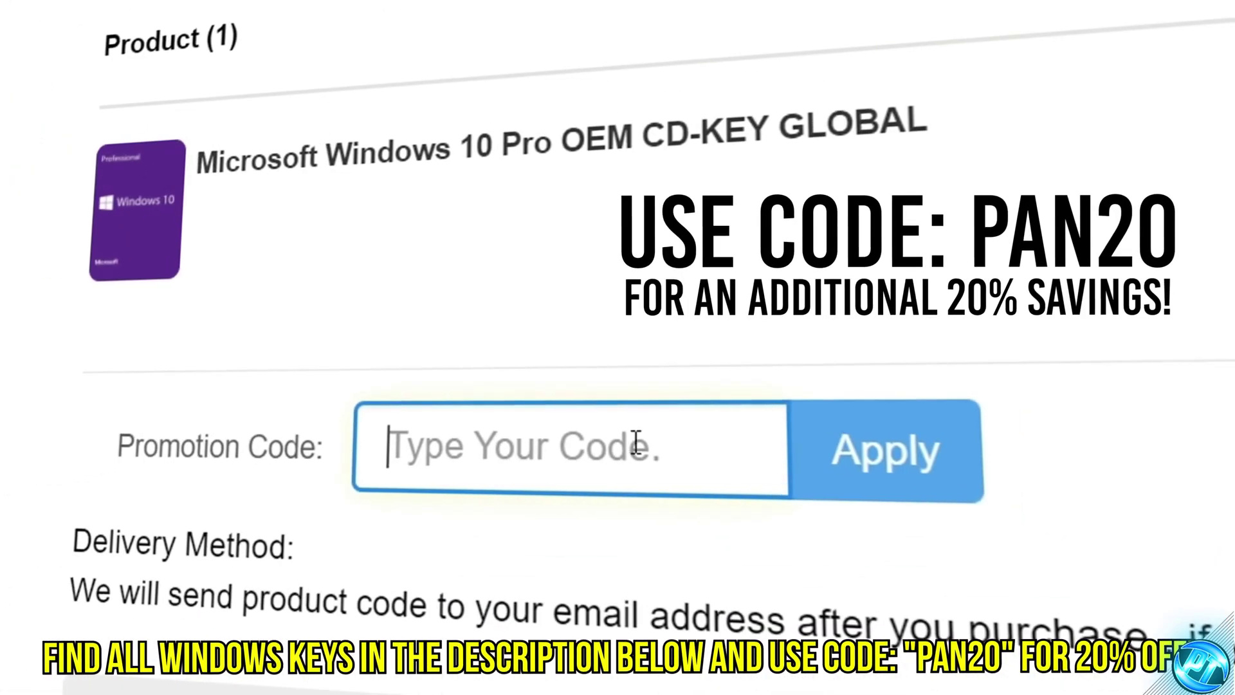
{"action": "type", "text": "PAN20"}
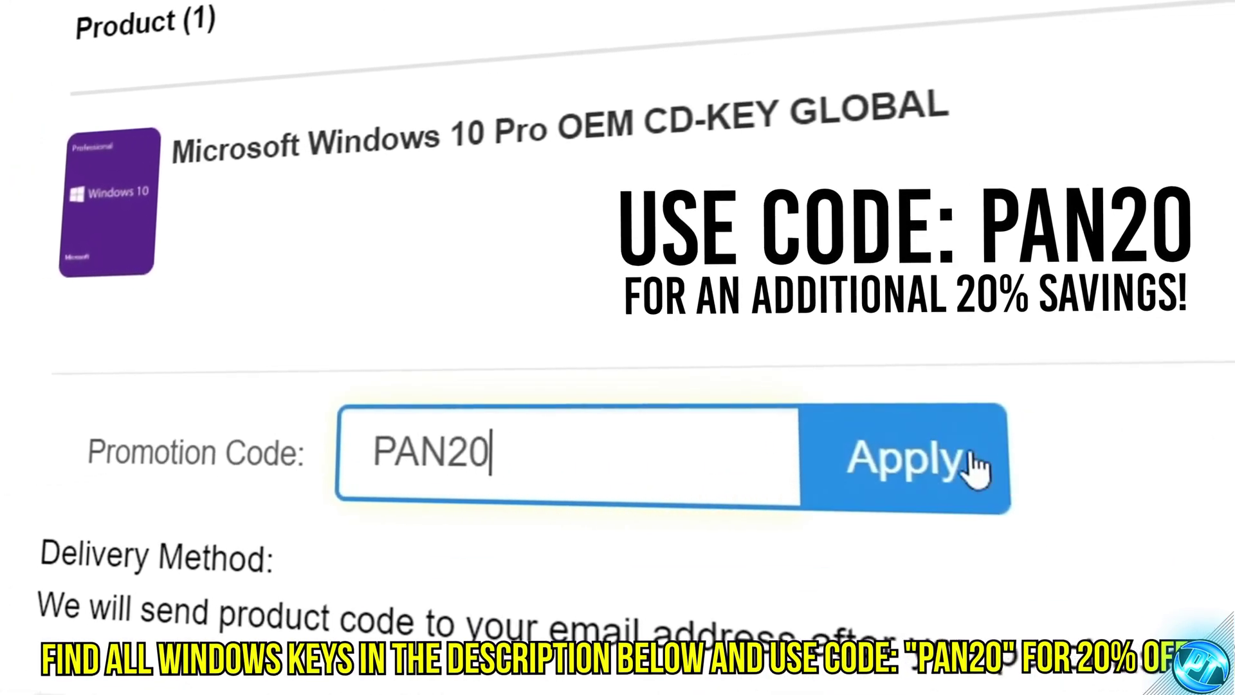
{"action": "left_click", "coordinate": [984, 455]}
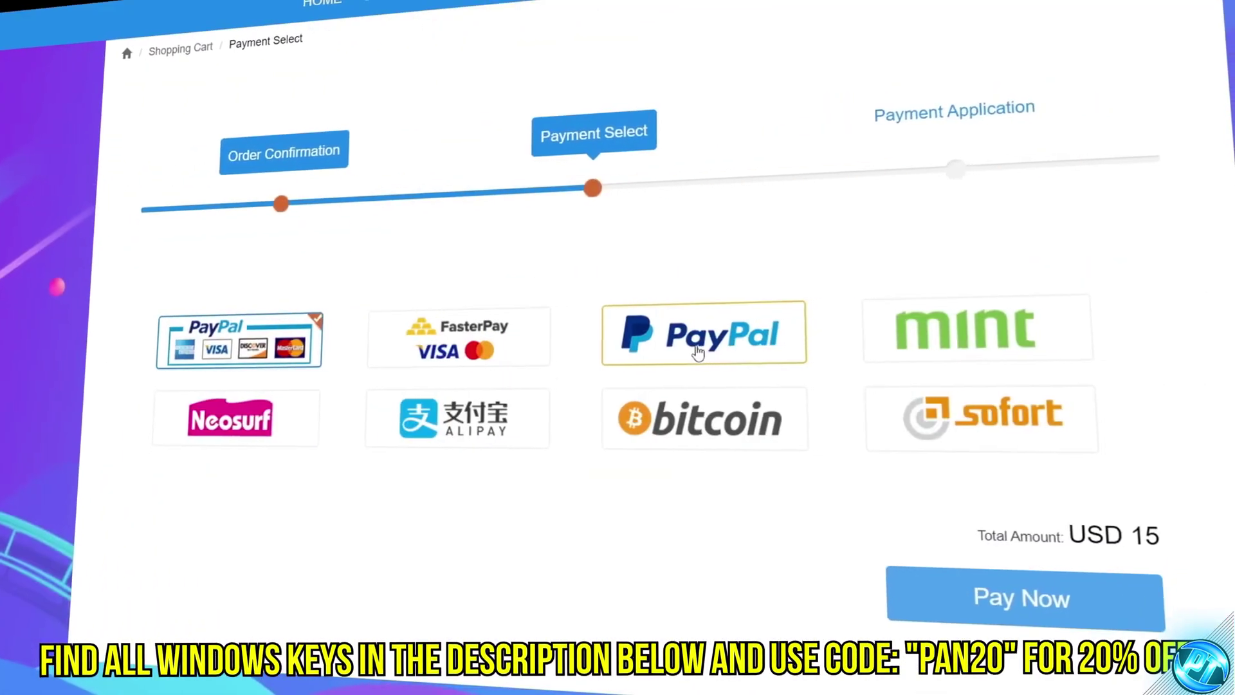
{"action": "left_click", "coordinate": [1019, 595]}
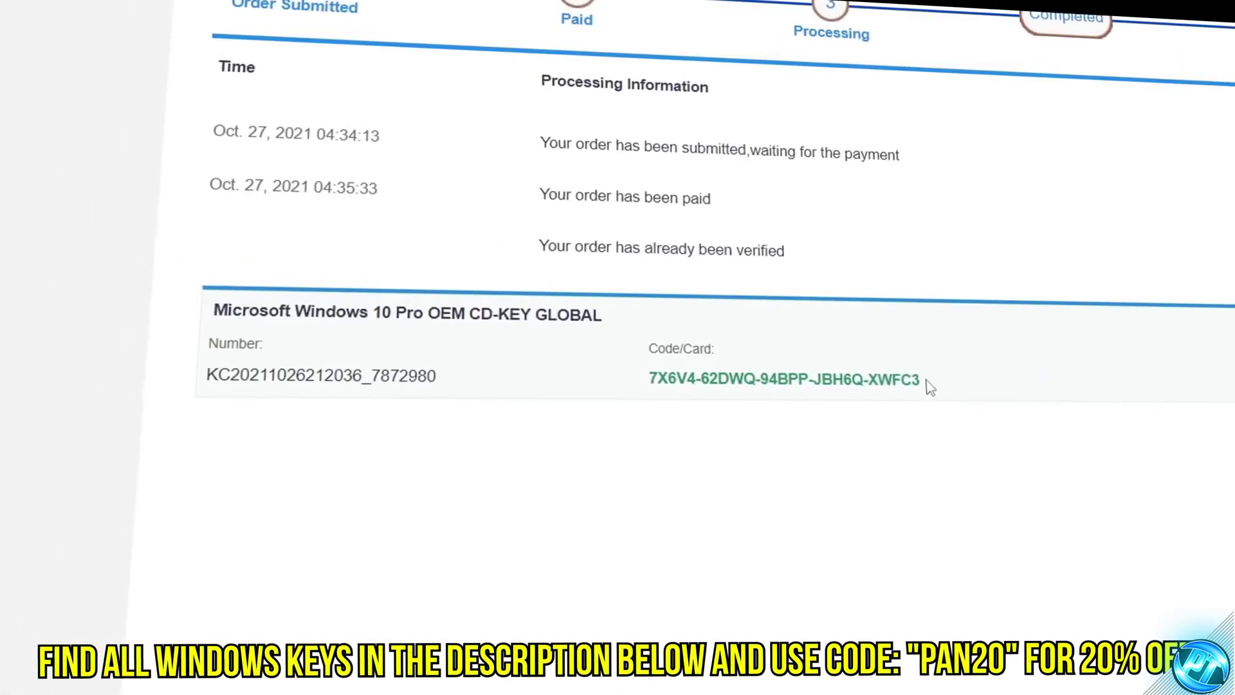
Step: Copy the purchased Windows product key from the order details page
{"action": "left_click_drag", "start_coordinate": [933, 386], "coordinate": [640, 386]}
{"action": "right_click", "coordinate": [827, 392]}
{"action": "left_click", "coordinate": [877, 404]}
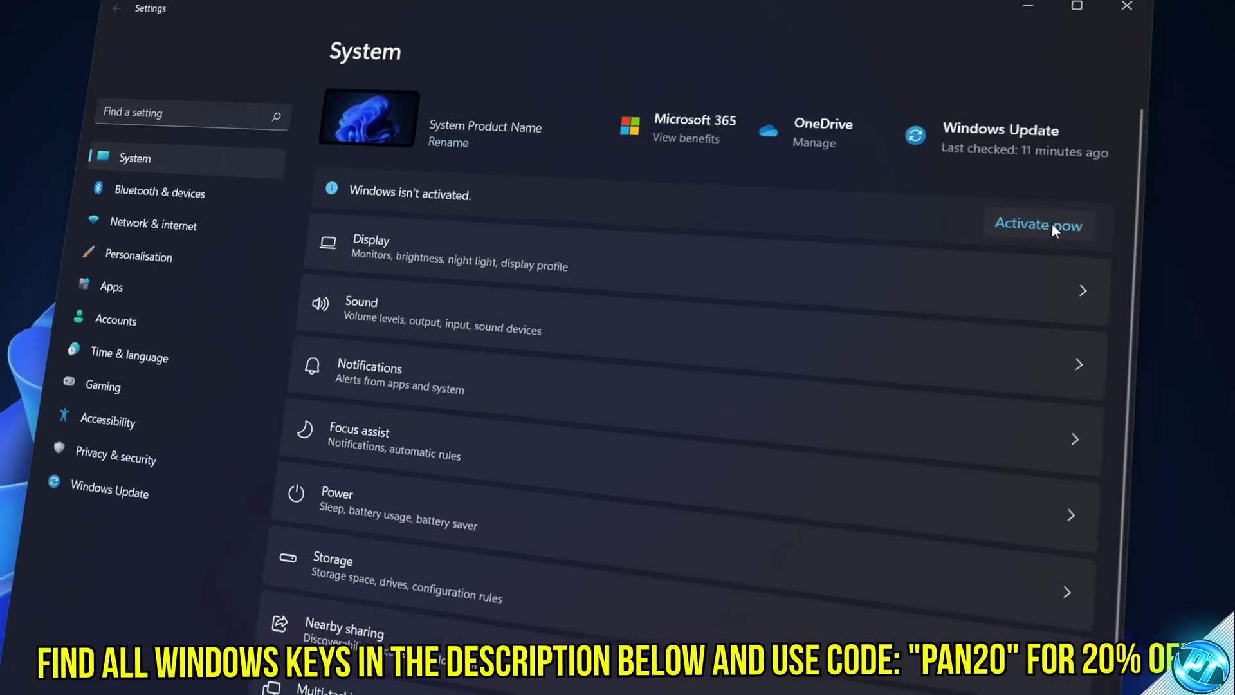
Step: Paste the copied product key into the Windows activation settings and activate Windows with it
{"action": "left_click", "coordinate": [1029, 221]}
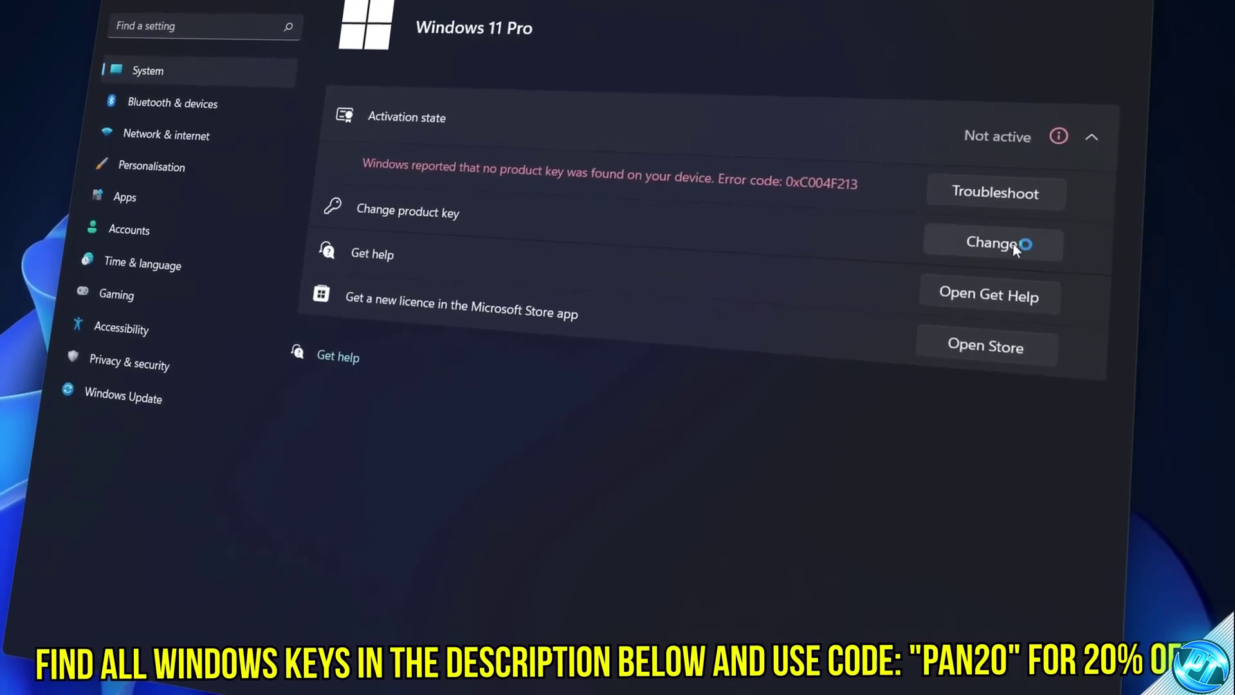
{"action": "left_click", "coordinate": [1013, 249]}
{"action": "key", "text": "ctrl+v"}
{"action": "left_click", "coordinate": [767, 465]}
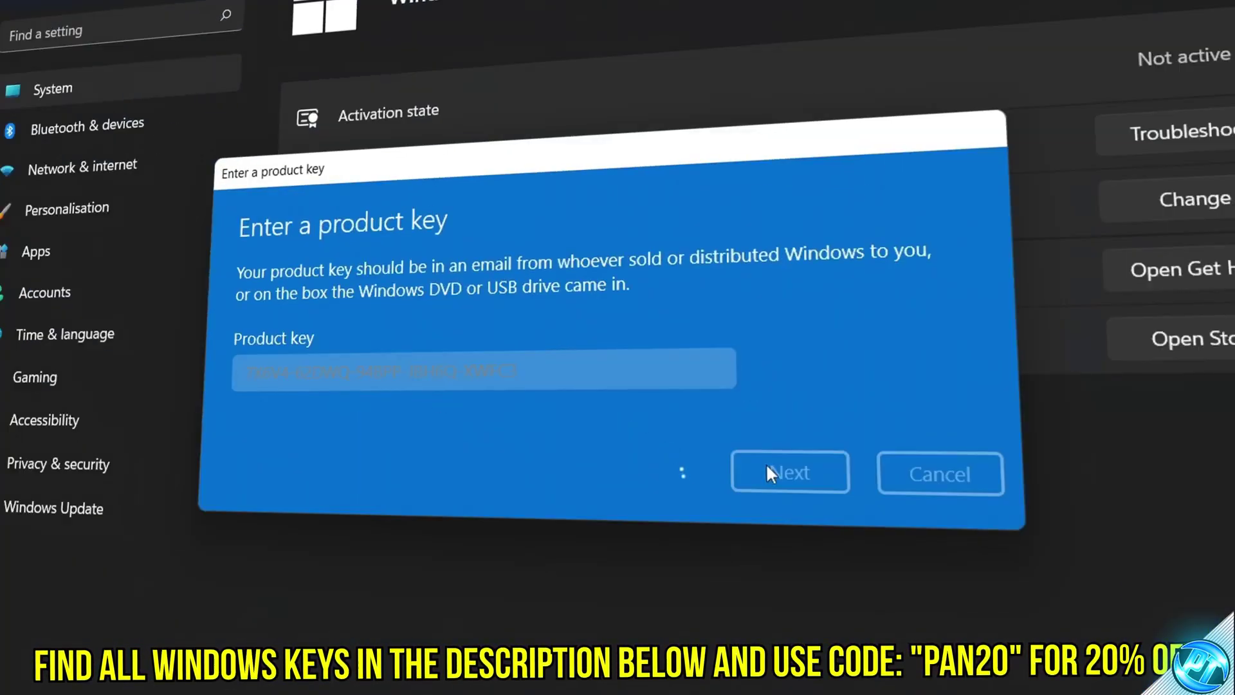
{"action": "left_click", "coordinate": [783, 403]}
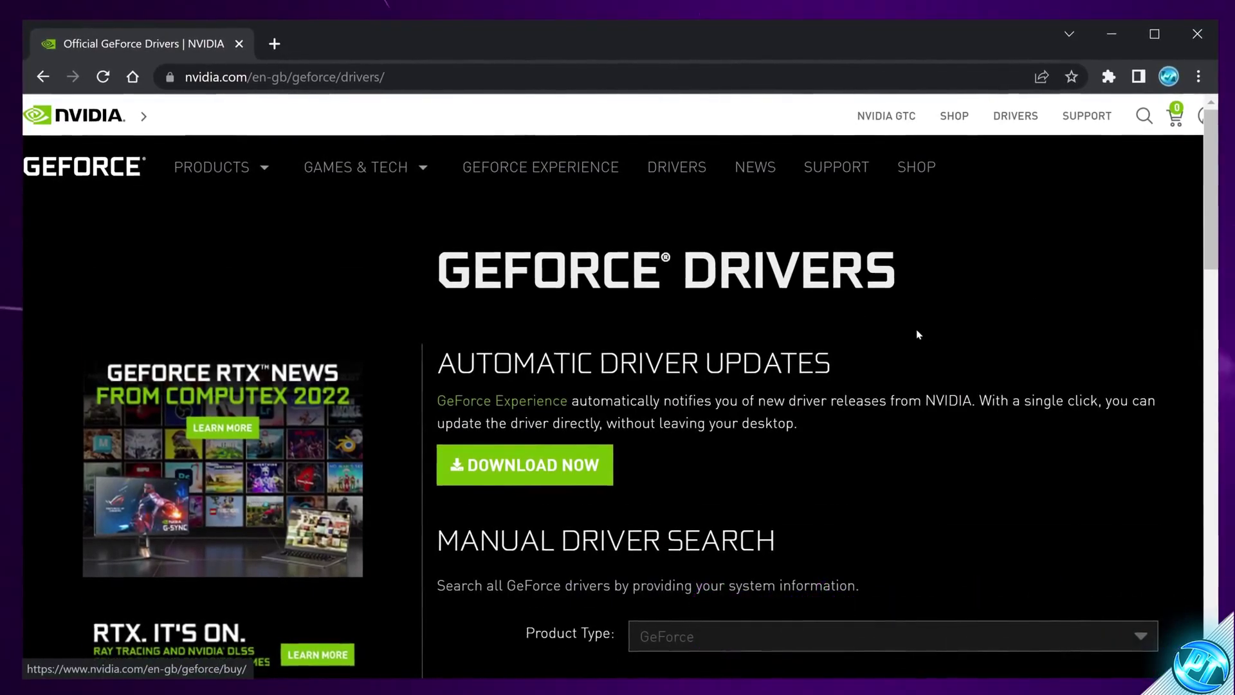
Step: In the manual driver search, set the product type to GeForce and the product series to GeForce RTX 30 Series
{"action": "scroll", "coordinate": [861, 312], "scroll_direction": "down", "scroll_amount": 4}
{"action": "scroll", "coordinate": [736, 281], "scroll_direction": "down", "scroll_amount": 1}
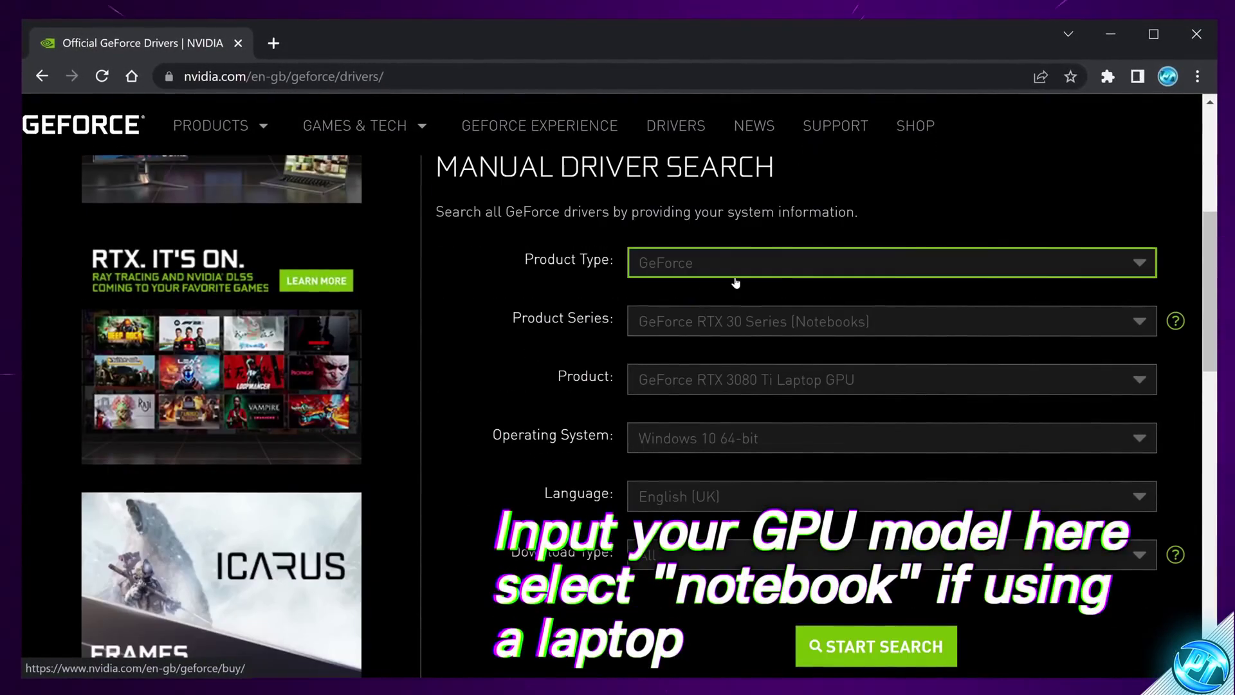
{"action": "left_click", "coordinate": [697, 263]}
{"action": "left_click", "coordinate": [687, 322]}
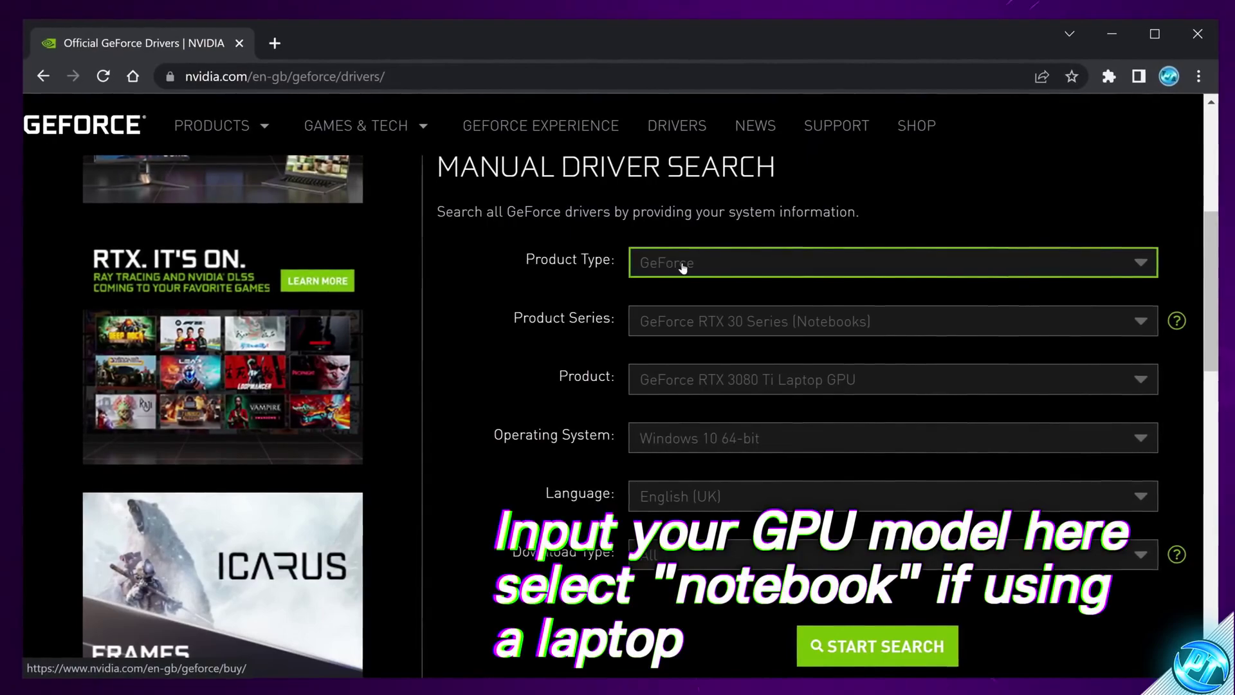
{"action": "left_click", "coordinate": [723, 328]}
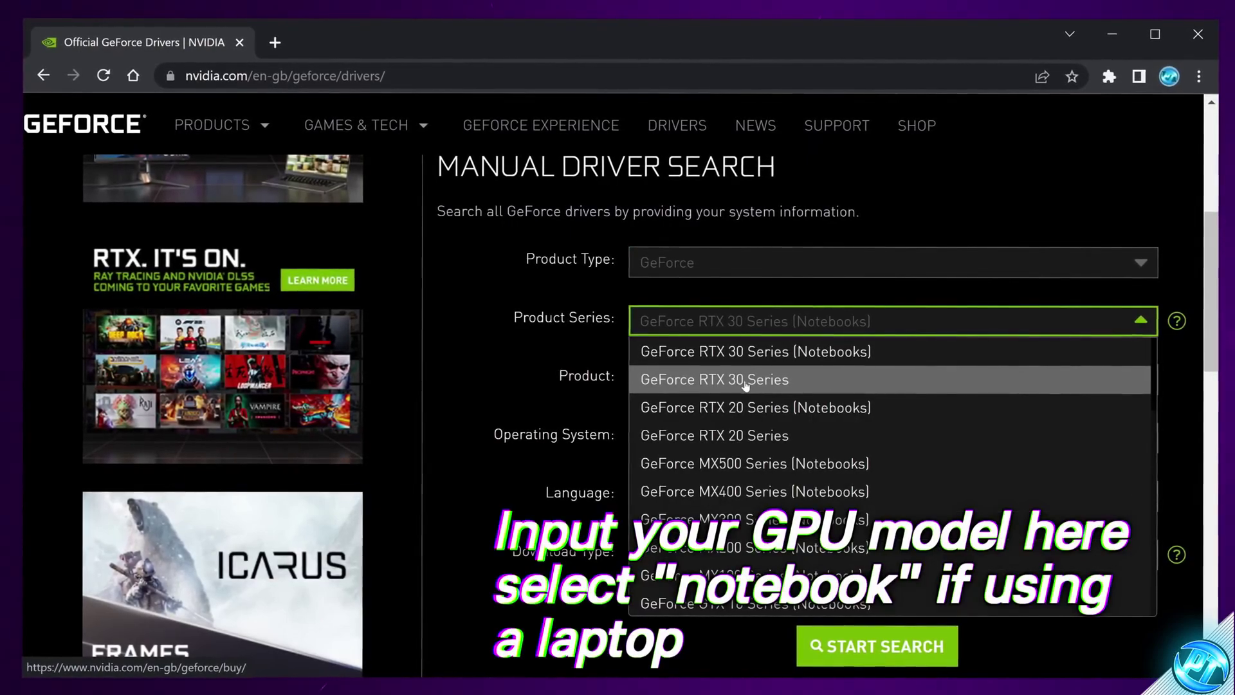
{"action": "left_click", "coordinate": [746, 382]}
{"action": "left_click", "coordinate": [750, 328]}
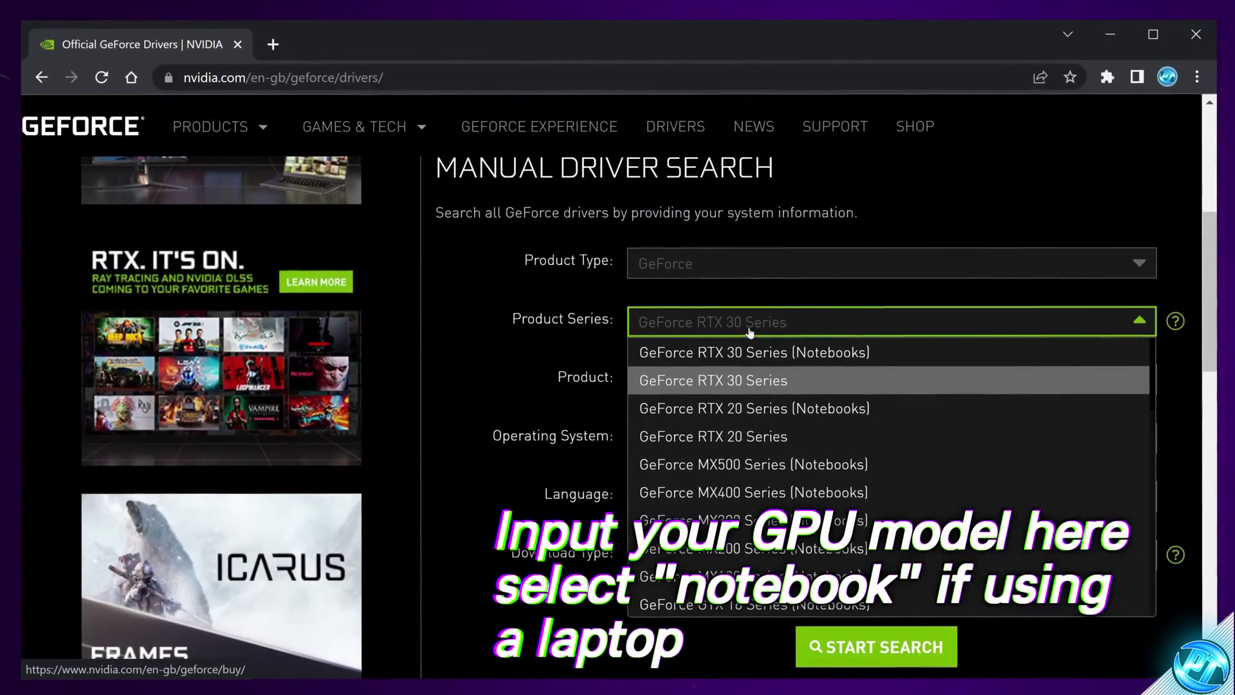
{"action": "left_click", "coordinate": [745, 379]}
Step: Choose GeForce RTX 3080 Ti and Windows 10 64-Bit, and search for matching drivers
{"action": "left_click", "coordinate": [744, 391]}
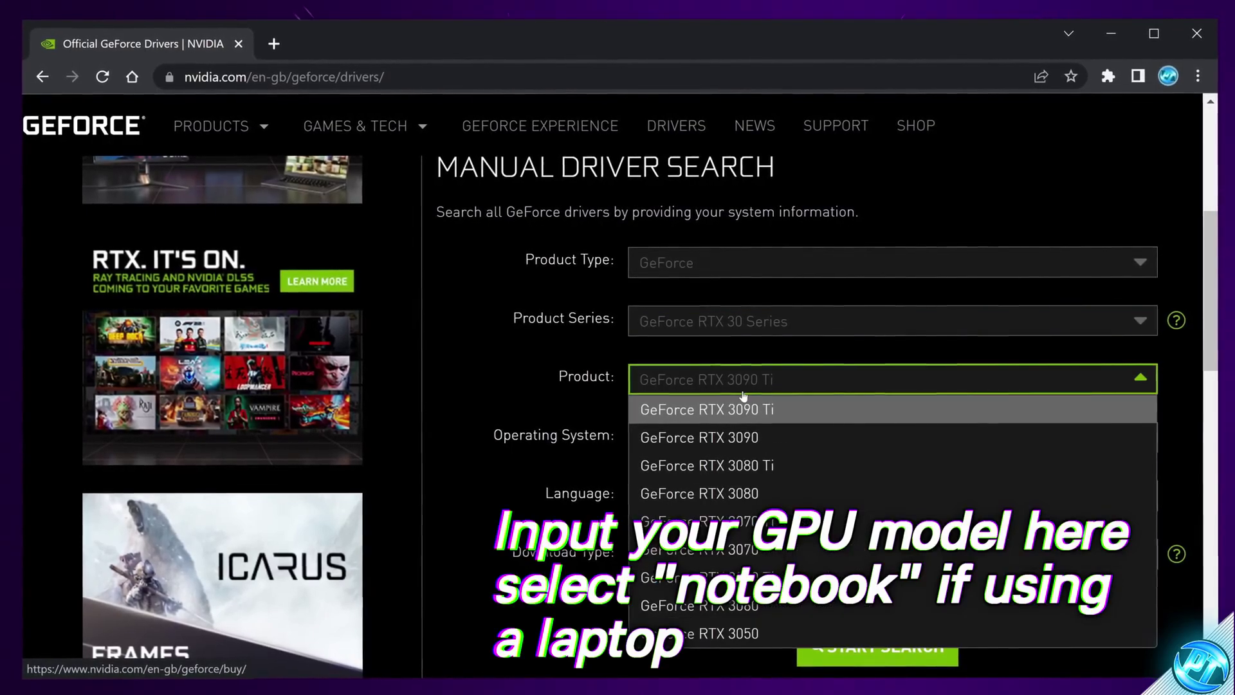
{"action": "left_click", "coordinate": [747, 465]}
{"action": "left_click", "coordinate": [764, 441]}
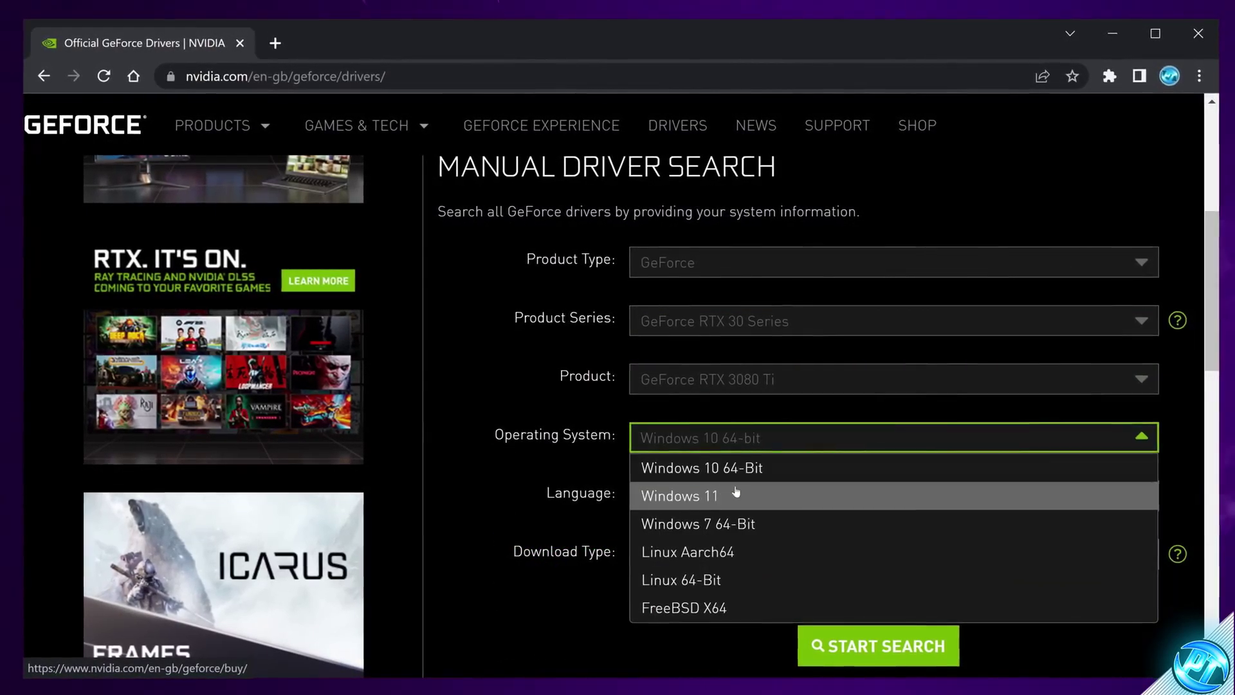
{"action": "left_click", "coordinate": [706, 468]}
{"action": "left_click", "coordinate": [865, 655]}
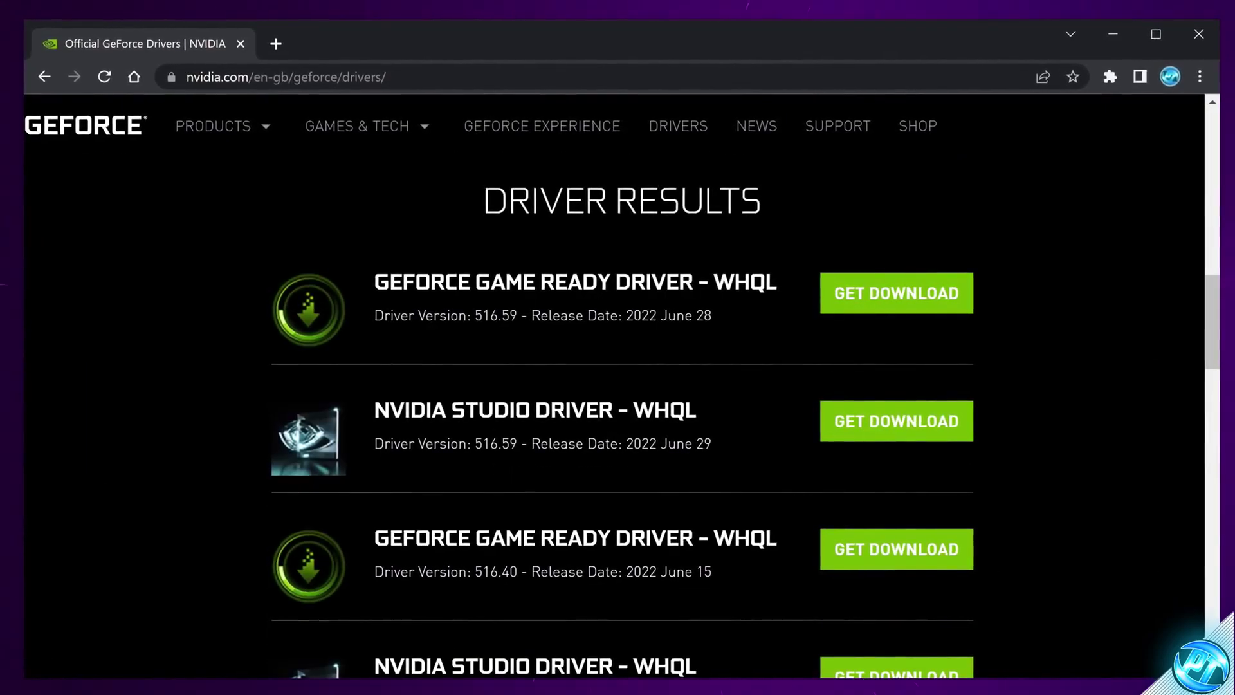
Step: Download the GeForce Game Ready Driver version 516.59 released 2022 June 28
{"action": "left_click", "coordinate": [896, 293]}
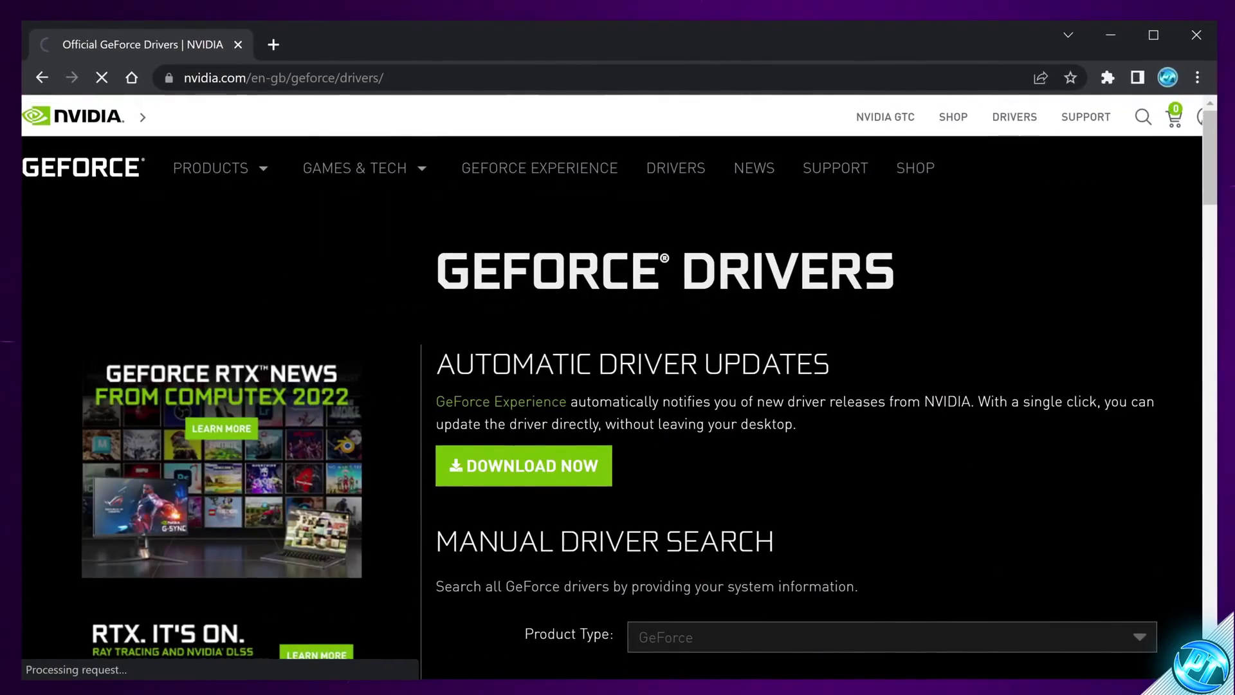
{"action": "left_click", "coordinate": [1100, 300]}
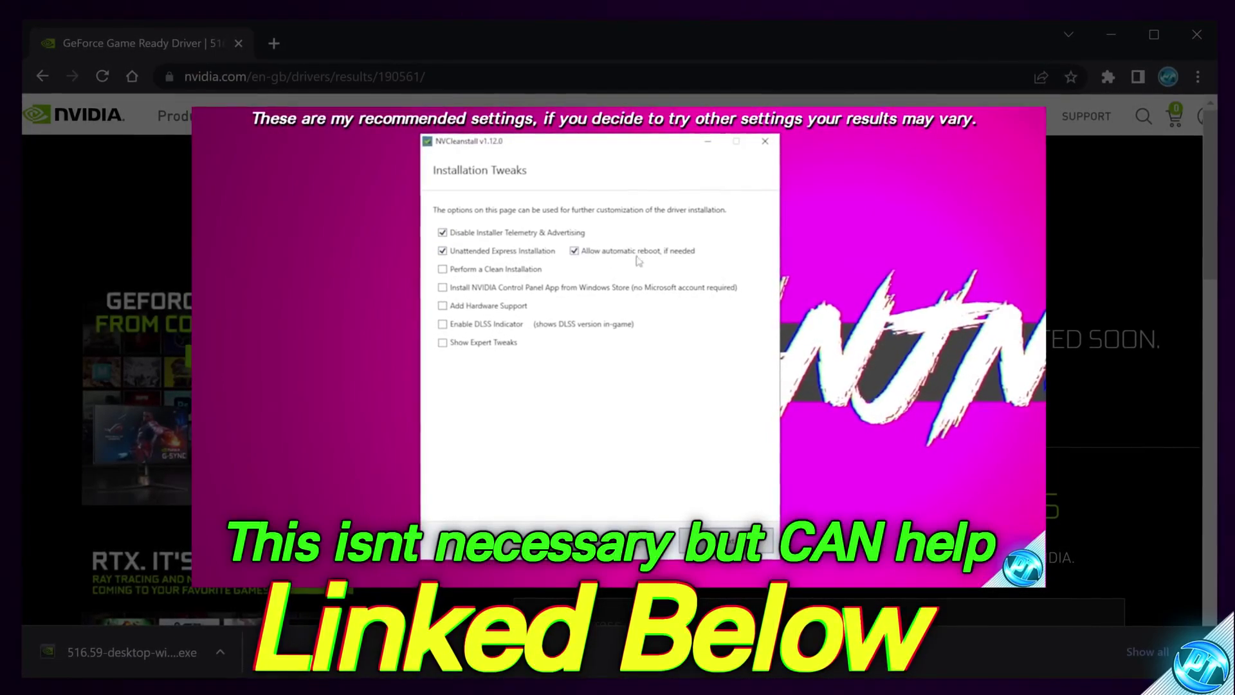
Step: Enable installing the NVIDIA Control Panel app from the Windows Store in NVCleanstall's installation tweaks
{"action": "left_click", "coordinate": [442, 288]}
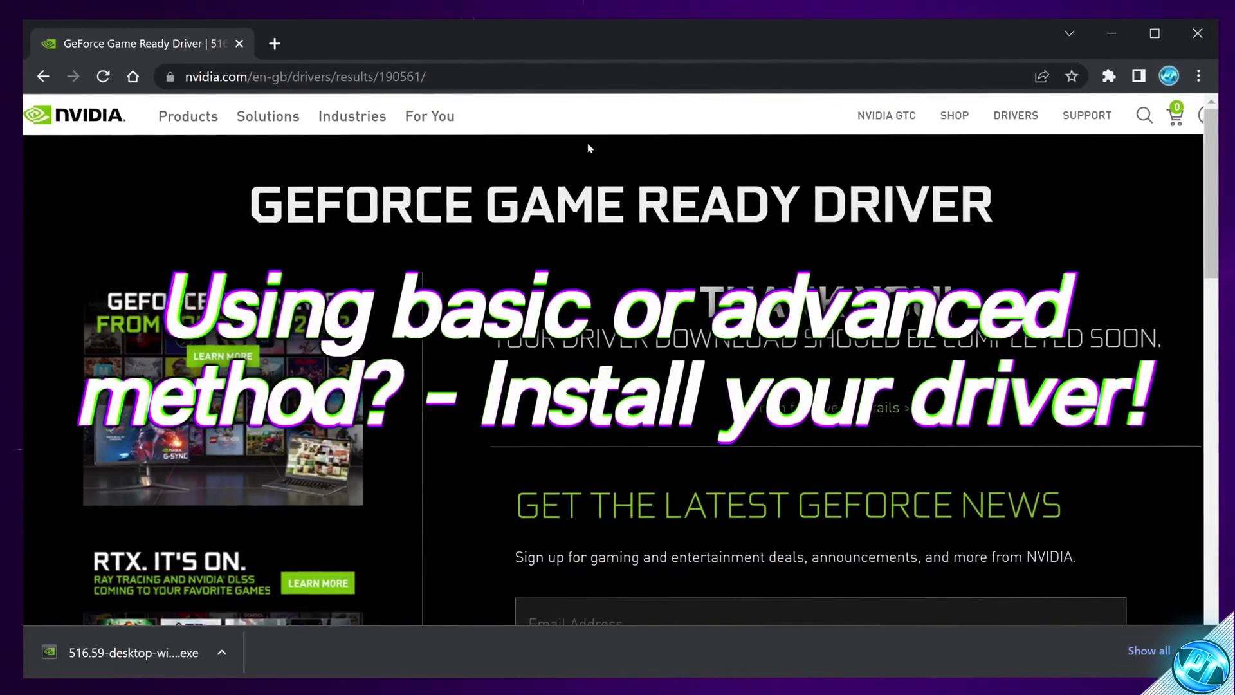
Step: Launch the downloaded 516.59 driver installer and extract its files to the default folder
{"action": "left_click", "coordinate": [222, 654]}
{"action": "left_click", "coordinate": [255, 535]}
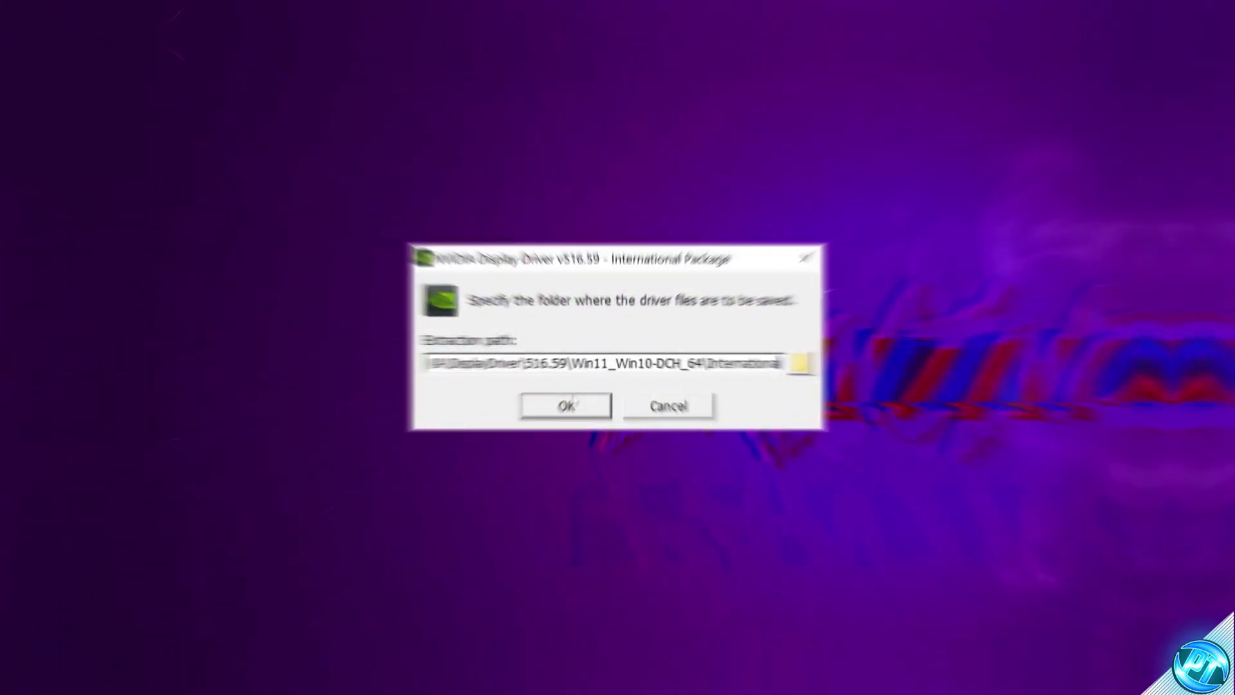
{"action": "key", "text": "Return"}
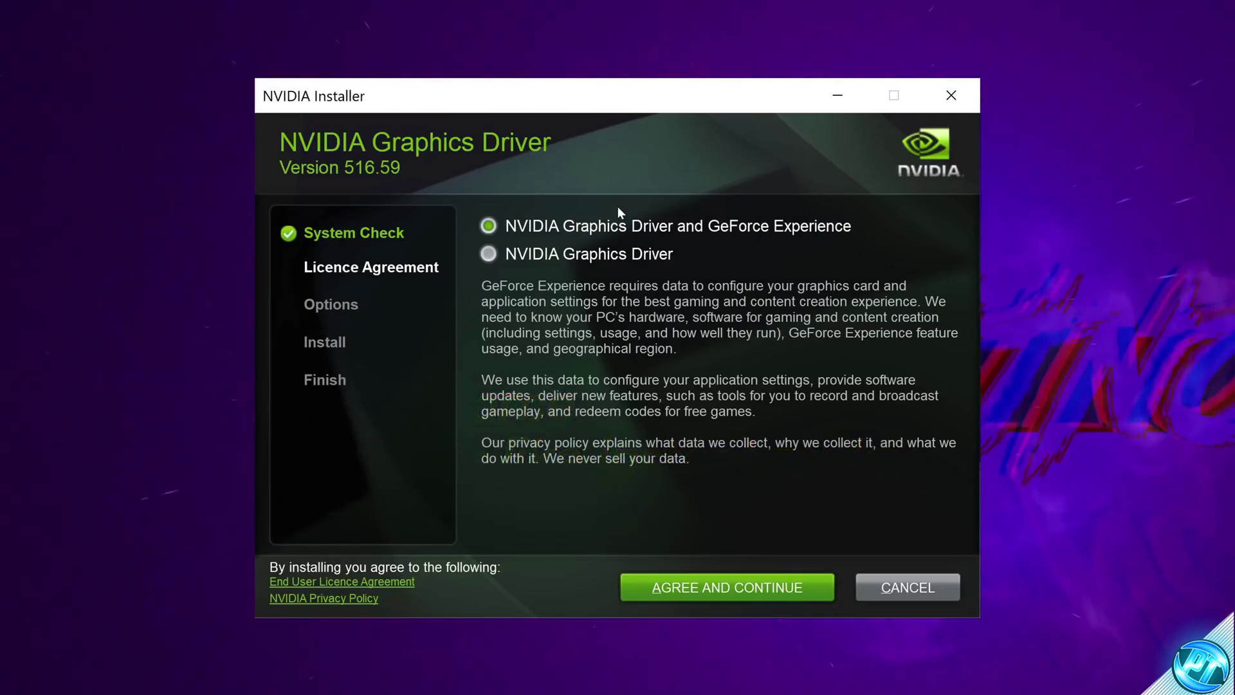
Step: Choose to install the NVIDIA Graphics Driver and GeForce Experience together instead of the driver alone
{"action": "left_click", "coordinate": [588, 255]}
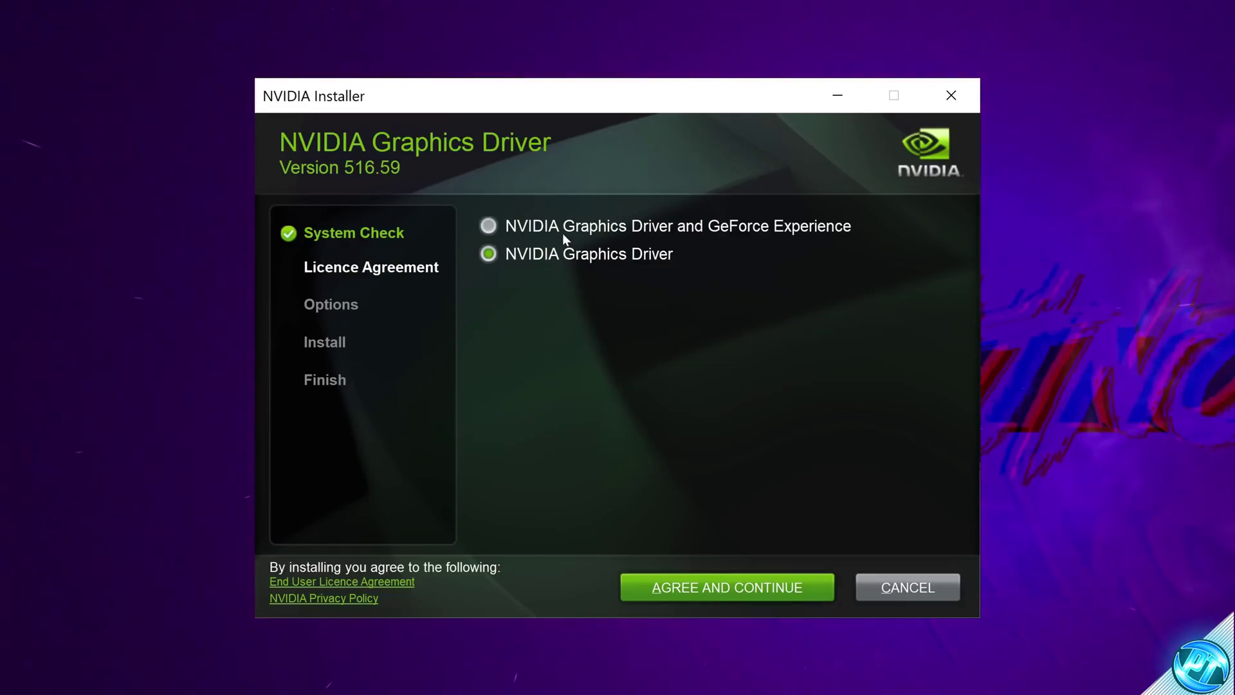
{"action": "left_click", "coordinate": [487, 225]}
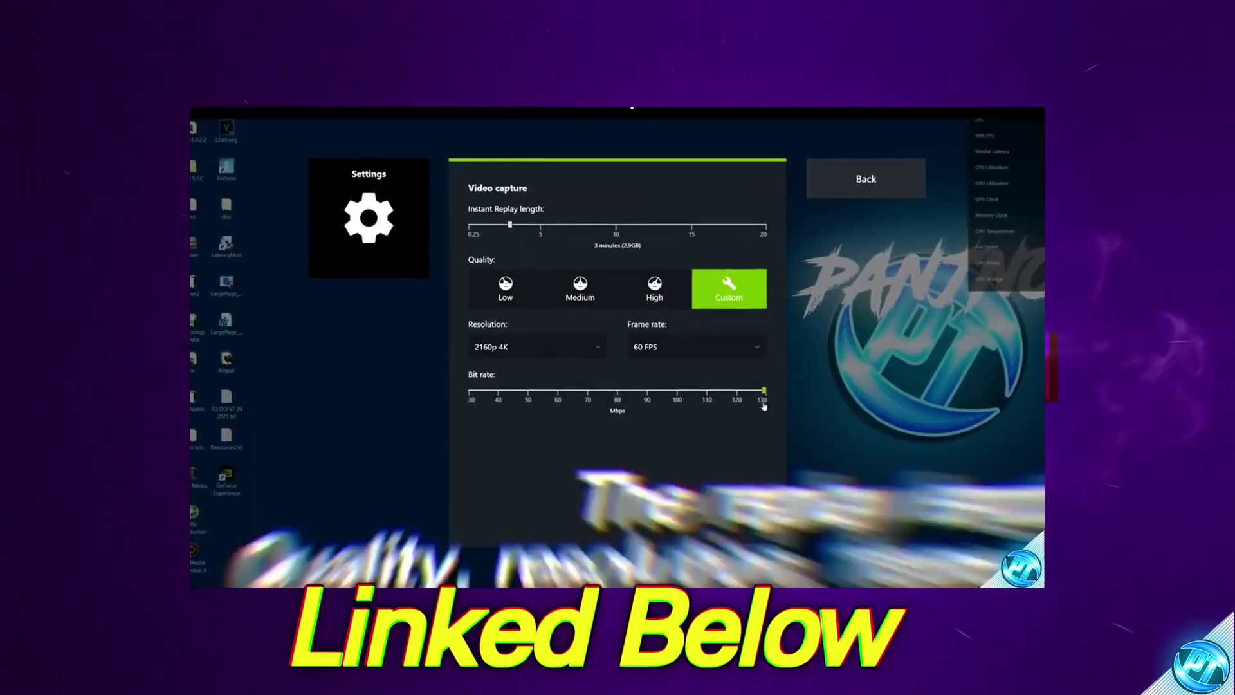
Step: Lower the bit rate in the GeForce Experience video capture settings
{"action": "left_click_drag", "start_coordinate": [765, 391], "coordinate": [588, 391]}
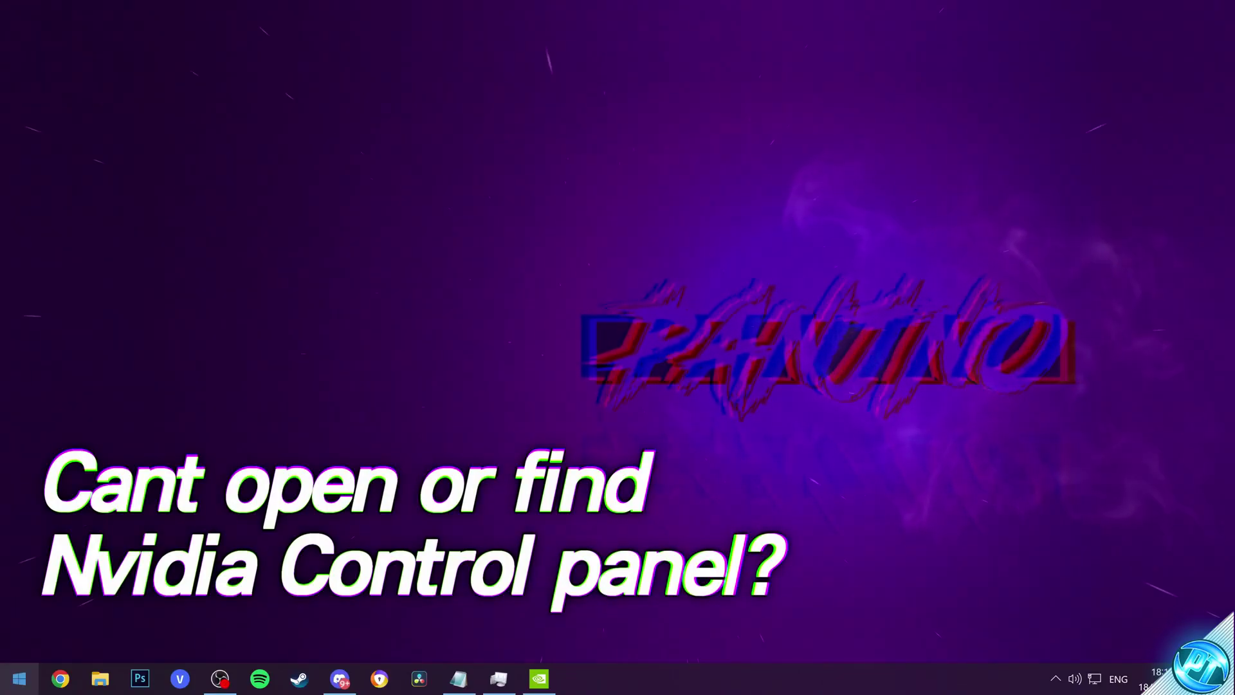
Step: Search Windows for "nvidia" to check for the NVIDIA Control Panel app, and dismiss the search
{"action": "key", "text": "super"}
{"action": "type", "text": "nvidia"}
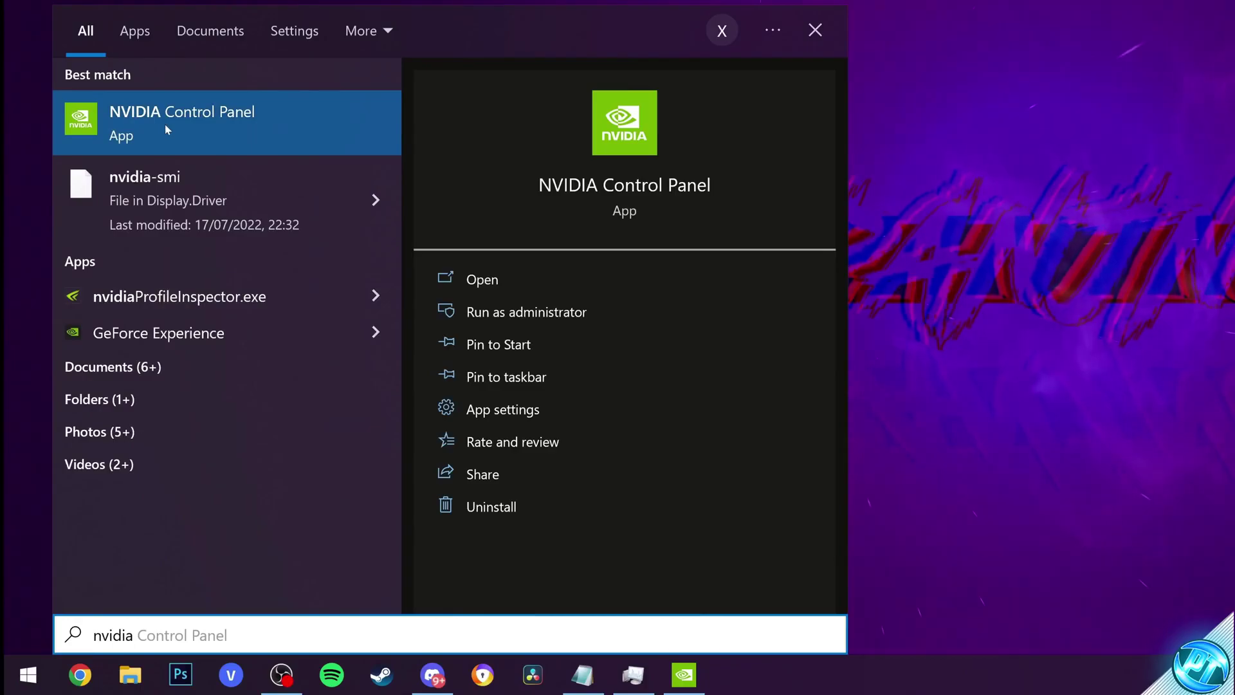
{"action": "left_click", "coordinate": [1092, 386]}
Step: Open the Microsoft Store and search it for "nvidia control panel"
{"action": "key", "text": "super"}
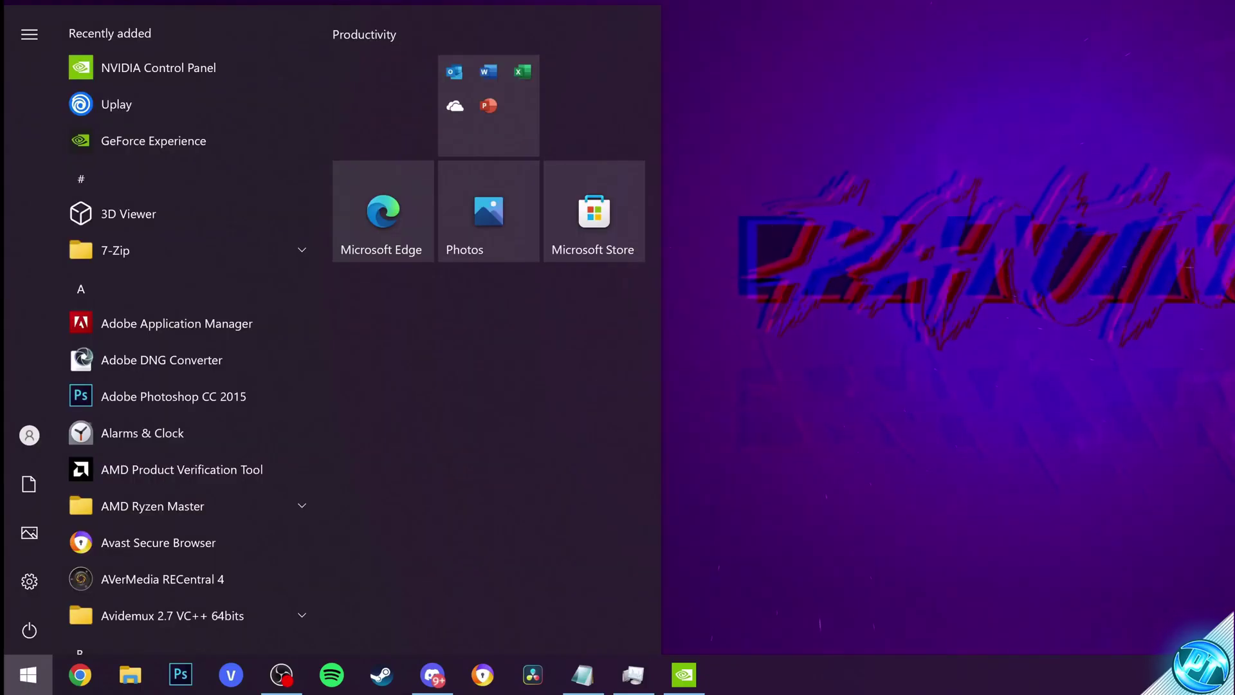
{"action": "type", "text": "store"}
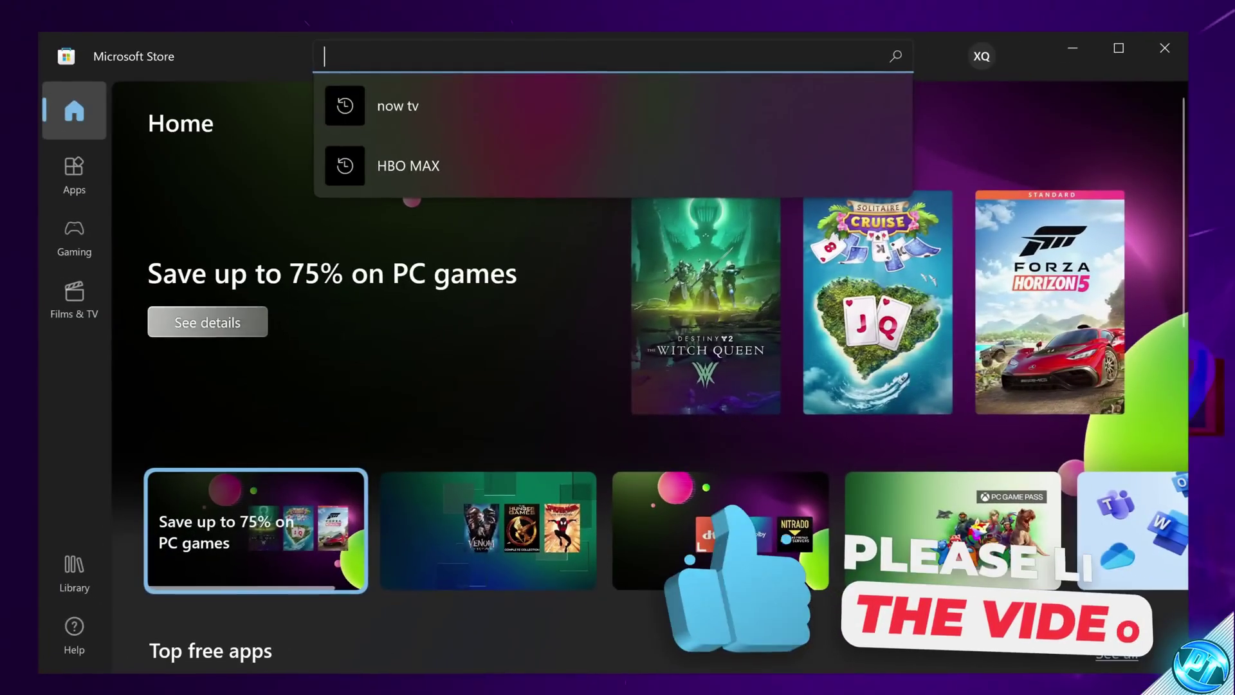
{"action": "type", "text": "nvidia control panel"}
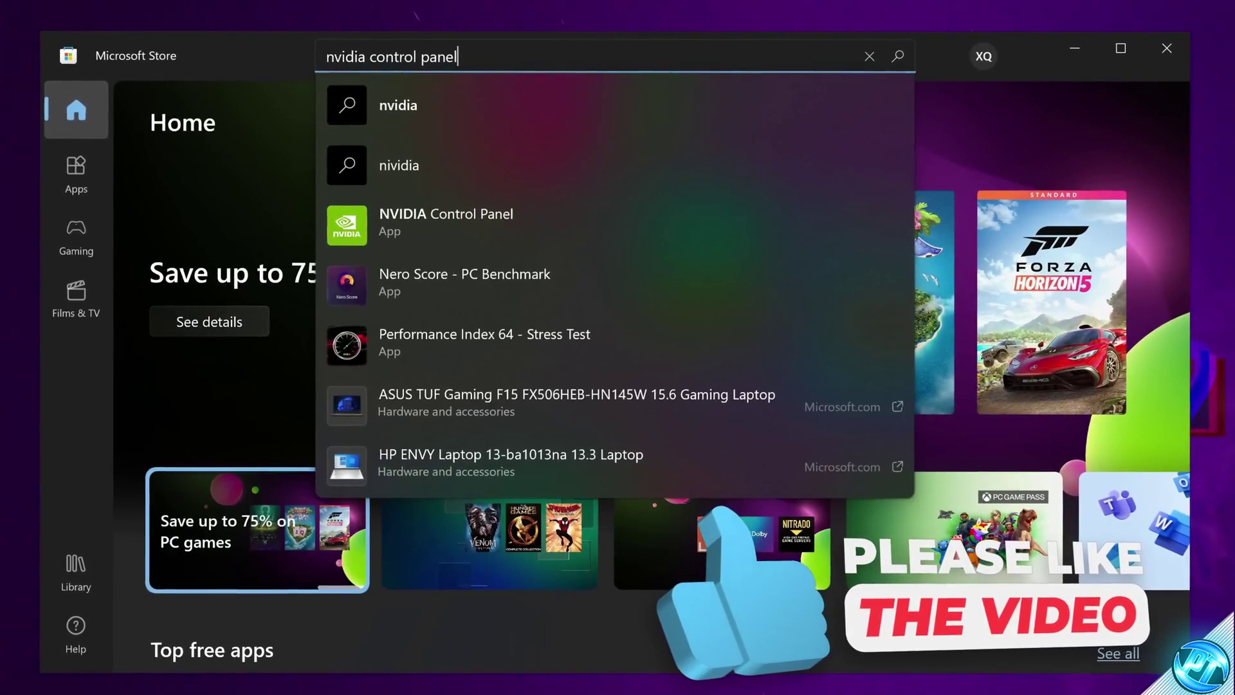
{"action": "left_click", "coordinate": [447, 165]}
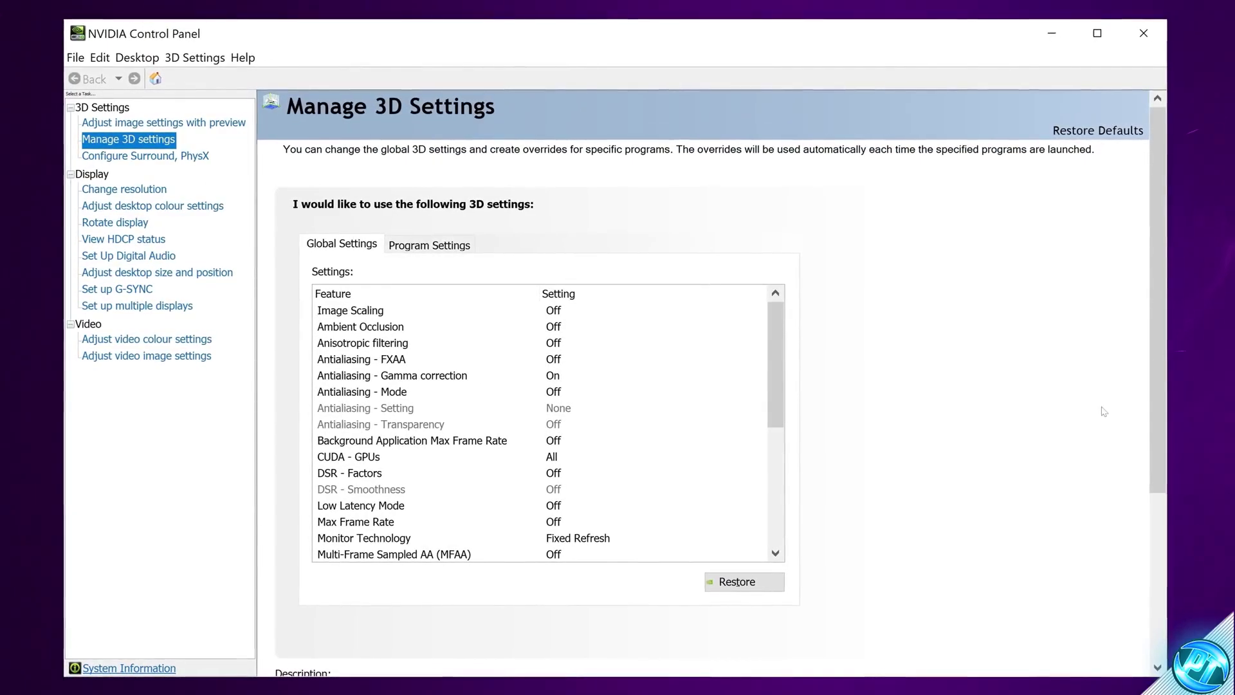
Step: Look at the image settings preview page and at the global and program-specific options of Manage 3D Settings
{"action": "left_click", "coordinate": [173, 124]}
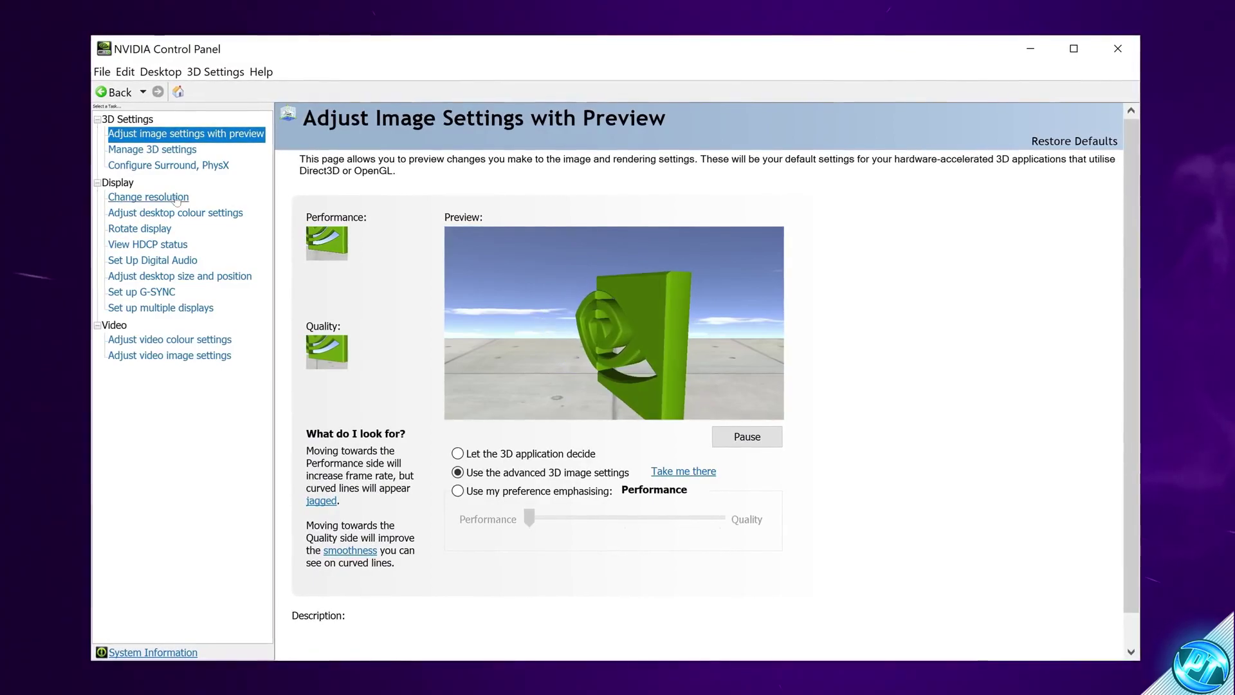
{"action": "left_click", "coordinate": [163, 153]}
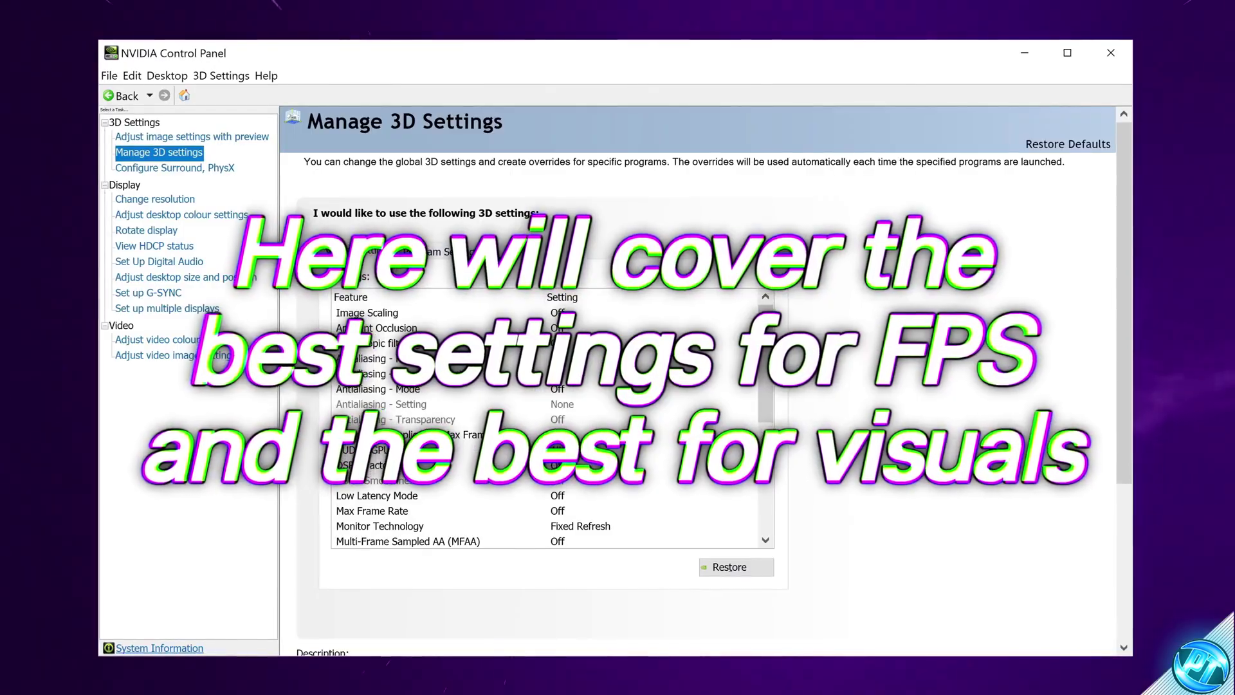
{"action": "left_click", "coordinate": [430, 256]}
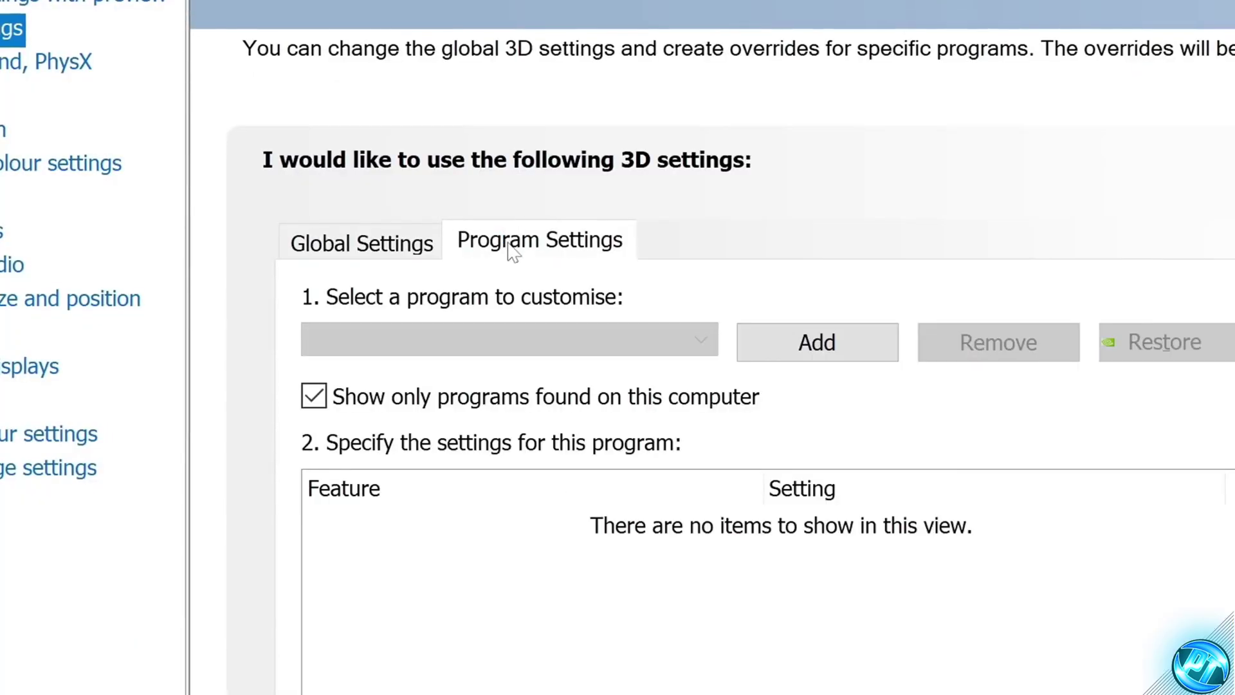
{"action": "left_click", "coordinate": [435, 256]}
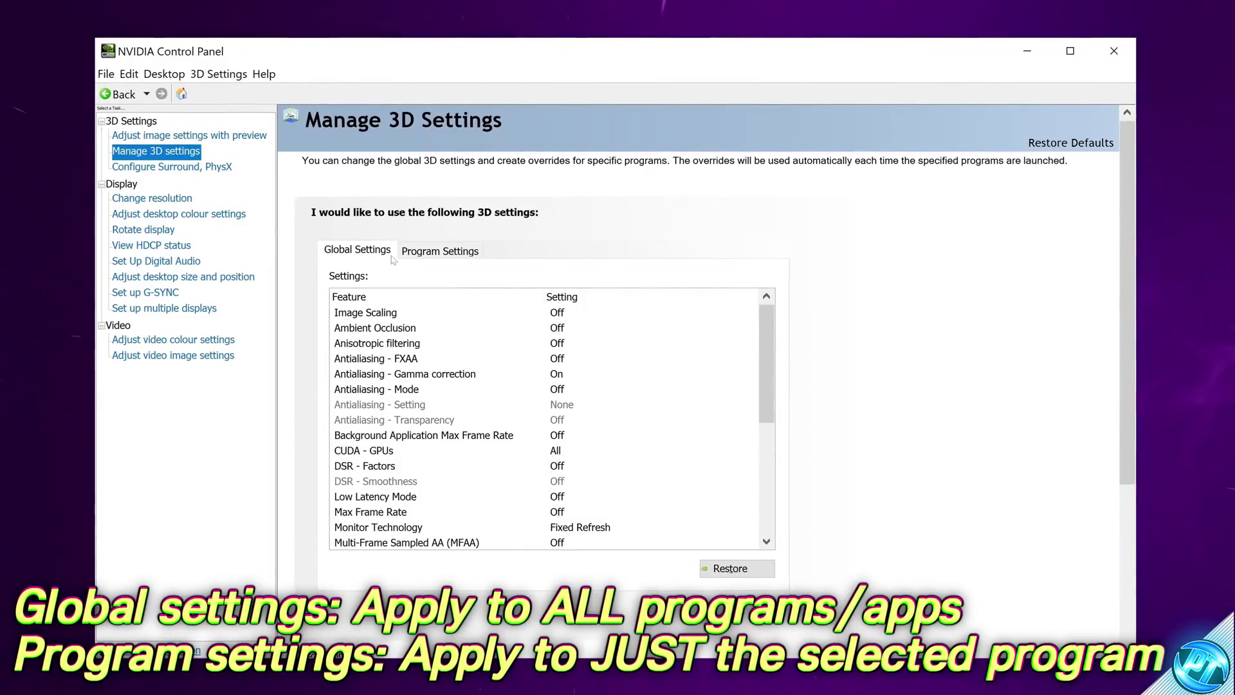
Step: Select Counter-strike: Global Offensive (csgo.exe) as the program to customise in the program-specific 3D settings
{"action": "left_click", "coordinate": [442, 252]}
{"action": "left_click", "coordinate": [463, 296]}
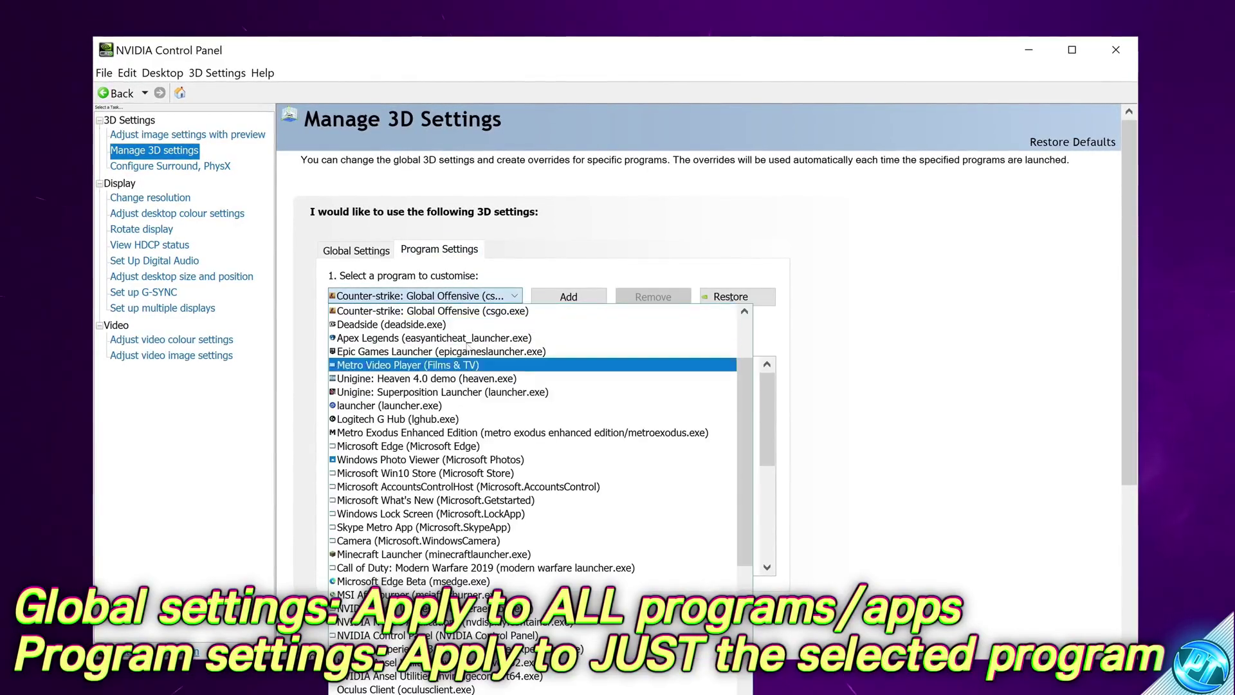
{"action": "left_click", "coordinate": [422, 311]}
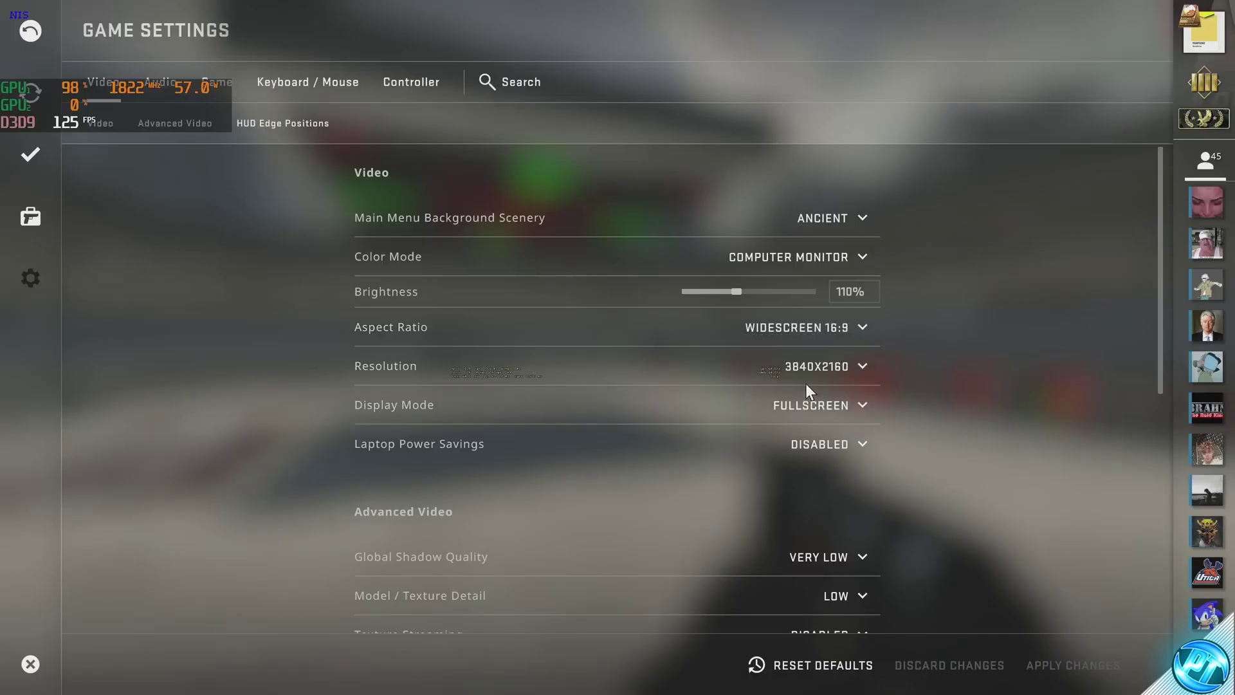
Step: Set the resolution to 2954x1662 in the Counter-Strike: Global Offensive video settings
{"action": "left_click", "coordinate": [813, 368]}
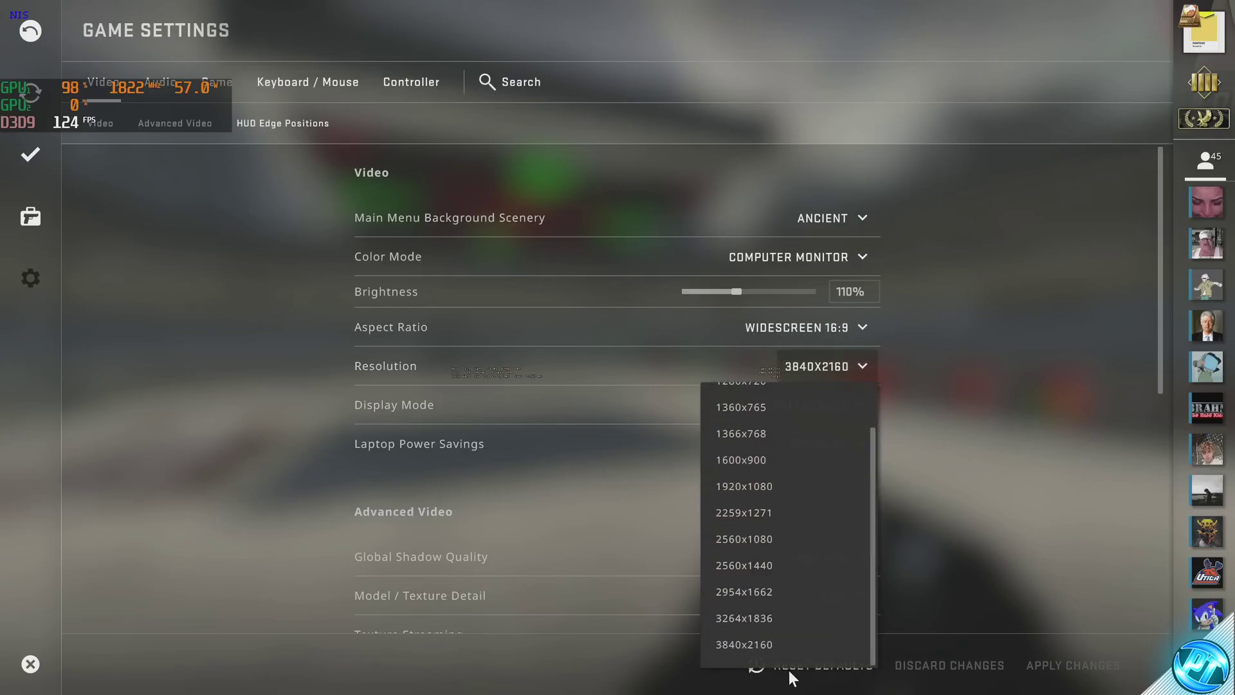
{"action": "left_click", "coordinate": [764, 592]}
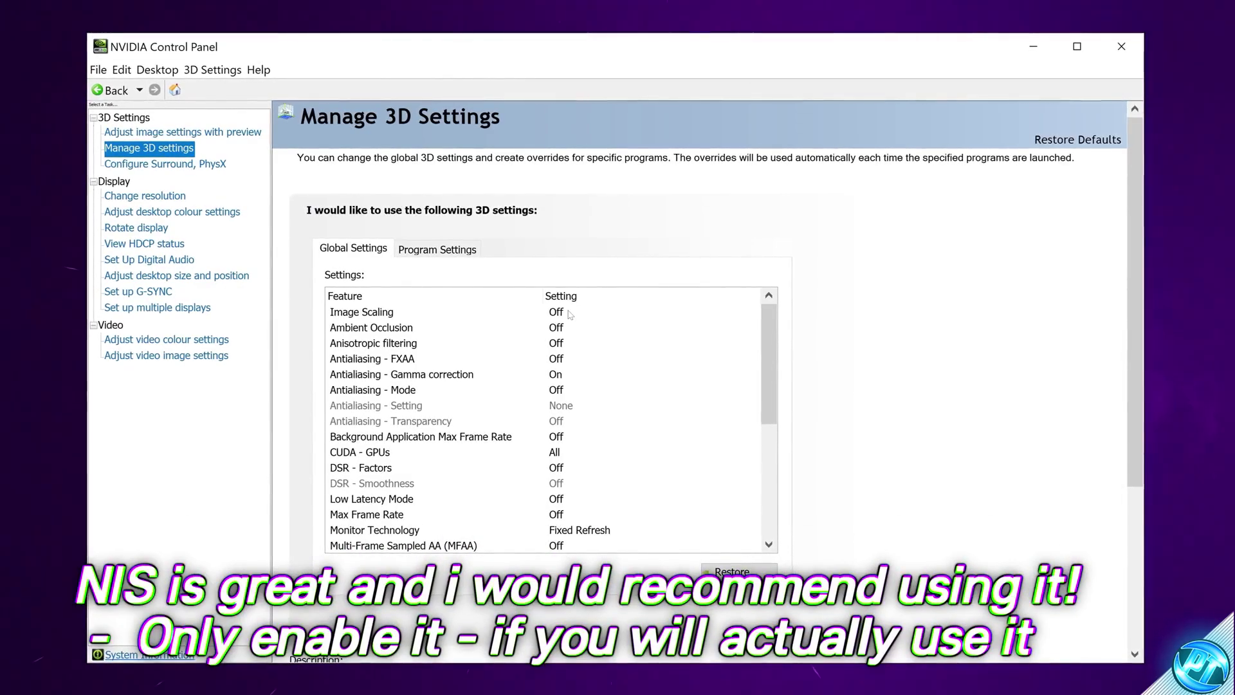
Step: Turn on global Image Scaling with GPU Scaling & Sharpening, 30% sharpening and the overlay indicator enabled in NVIDIA Control Panel
{"action": "left_click", "coordinate": [570, 313]}
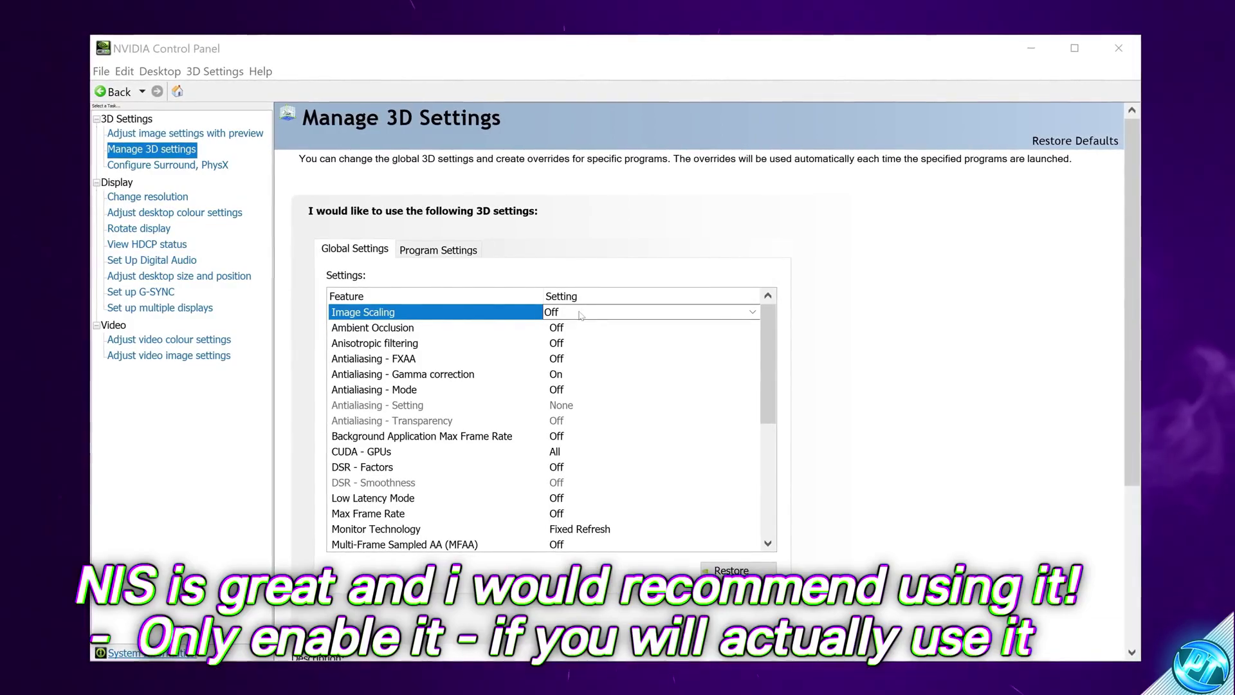
{"action": "left_click", "coordinate": [584, 315]}
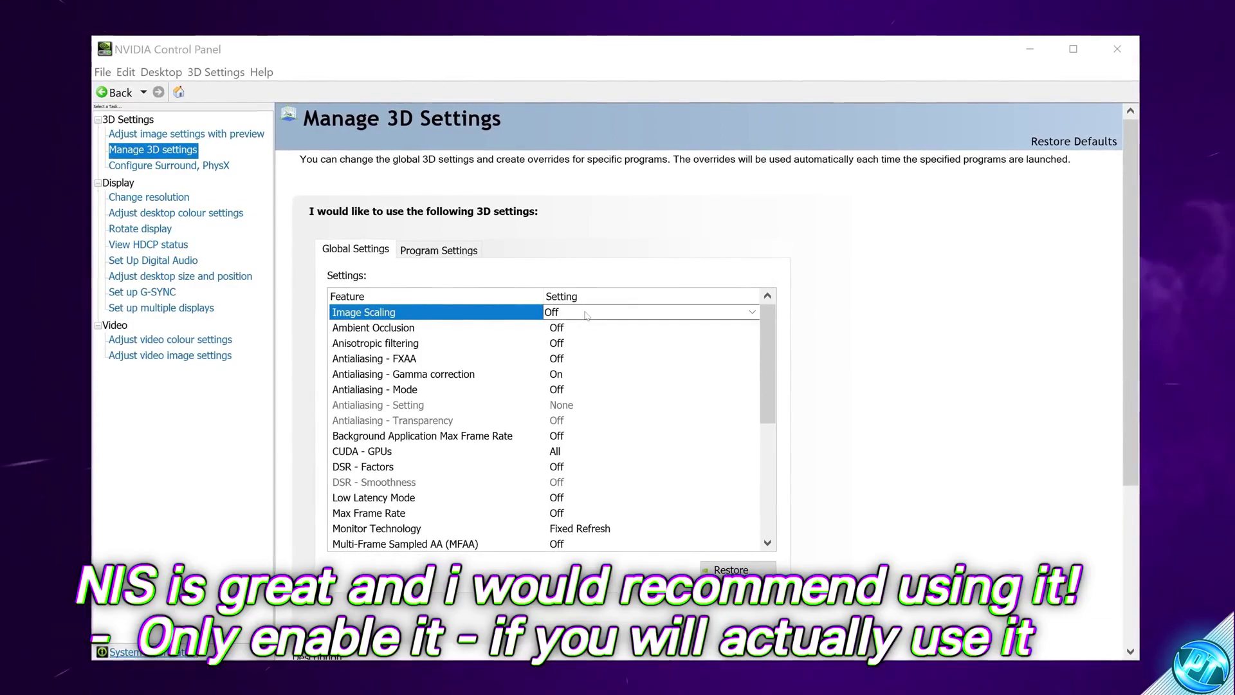
{"action": "left_click", "coordinate": [592, 379]}
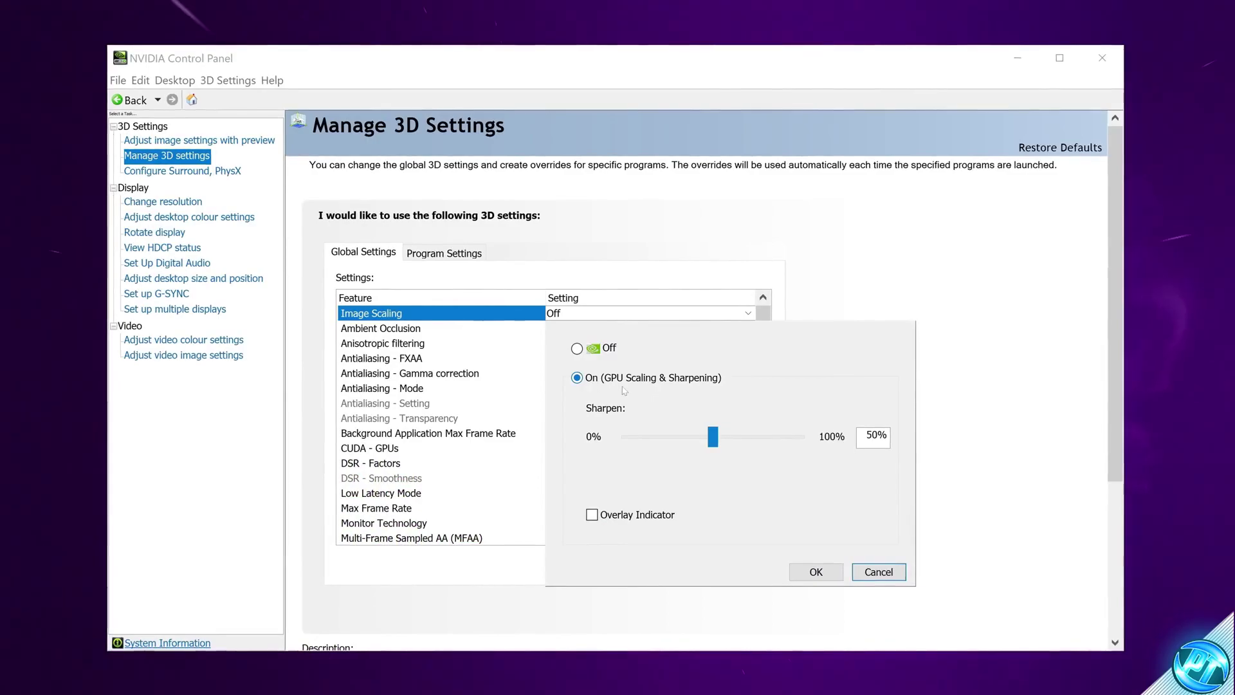
{"action": "left_click_drag", "start_coordinate": [634, 439], "coordinate": [678, 446]}
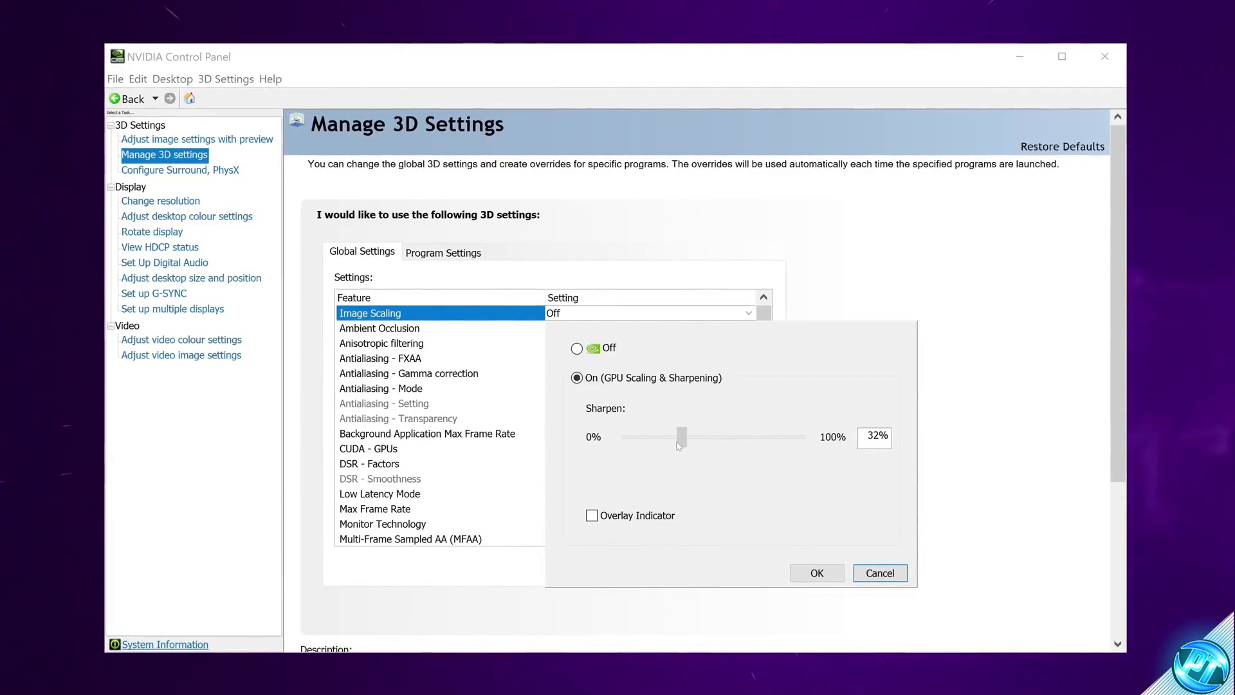
{"action": "left_click", "coordinate": [591, 516]}
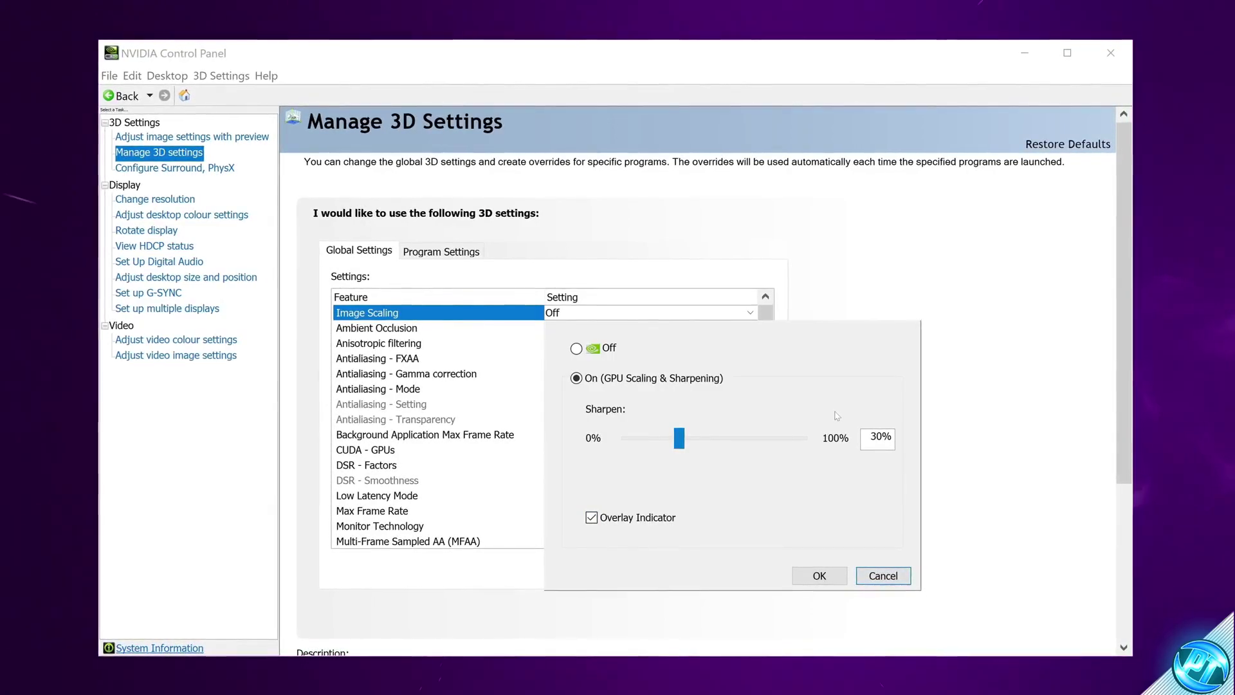
{"action": "left_click", "coordinate": [821, 577]}
Step: Choose Off for Ambient Occlusion in the global 3D settings
{"action": "left_click", "coordinate": [640, 332]}
{"action": "left_click", "coordinate": [636, 334]}
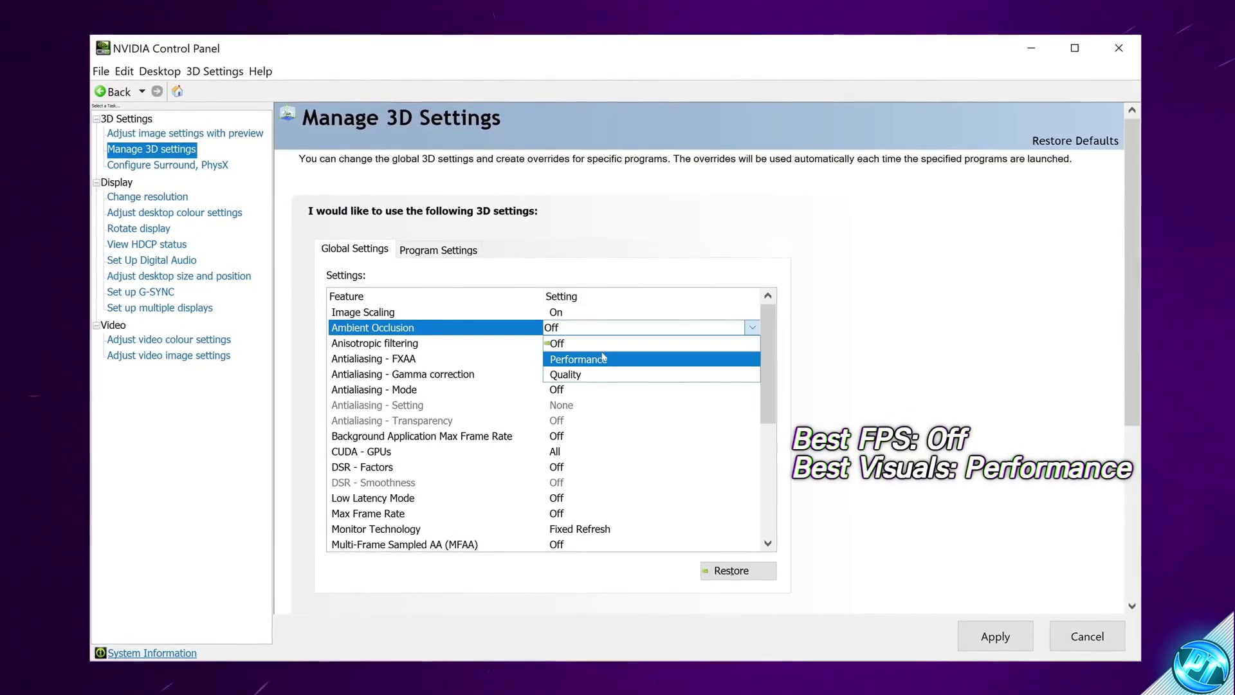
{"action": "left_click", "coordinate": [571, 344]}
Step: Try 16x for global Anisotropic filtering, and set it back to Off
{"action": "left_click", "coordinate": [572, 344]}
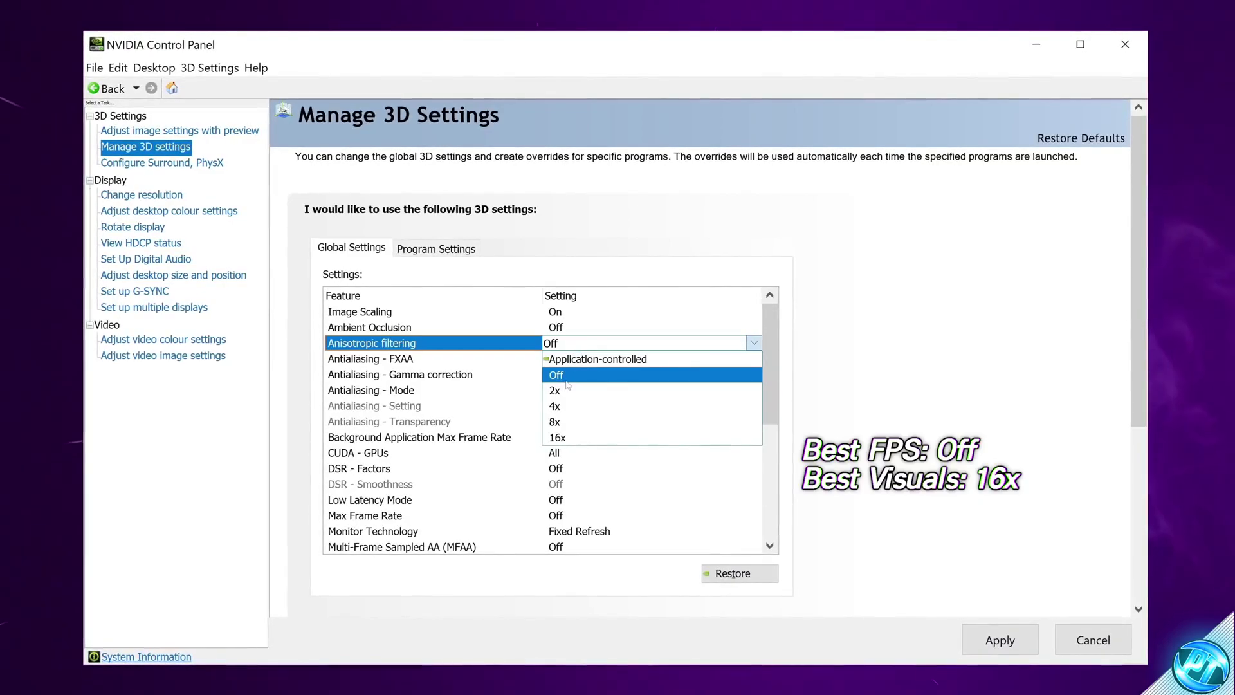
{"action": "left_click", "coordinate": [572, 443]}
{"action": "left_click", "coordinate": [561, 343]}
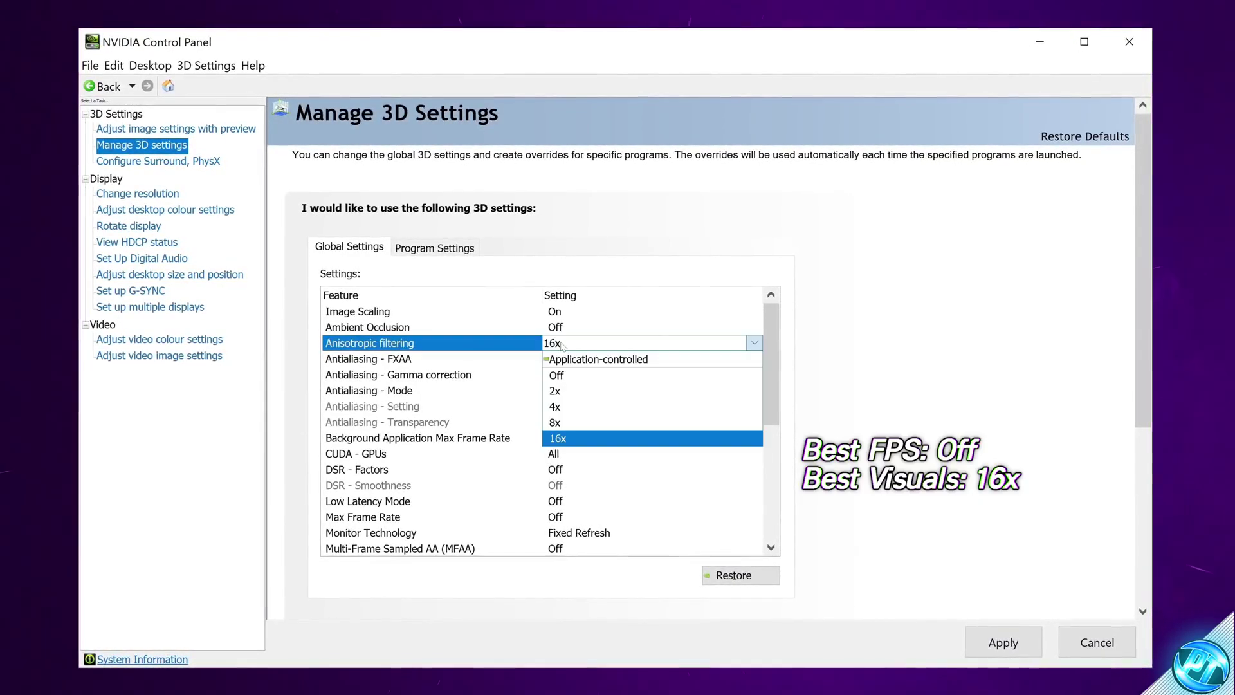
{"action": "left_click", "coordinate": [562, 344]}
{"action": "left_click", "coordinate": [569, 376]}
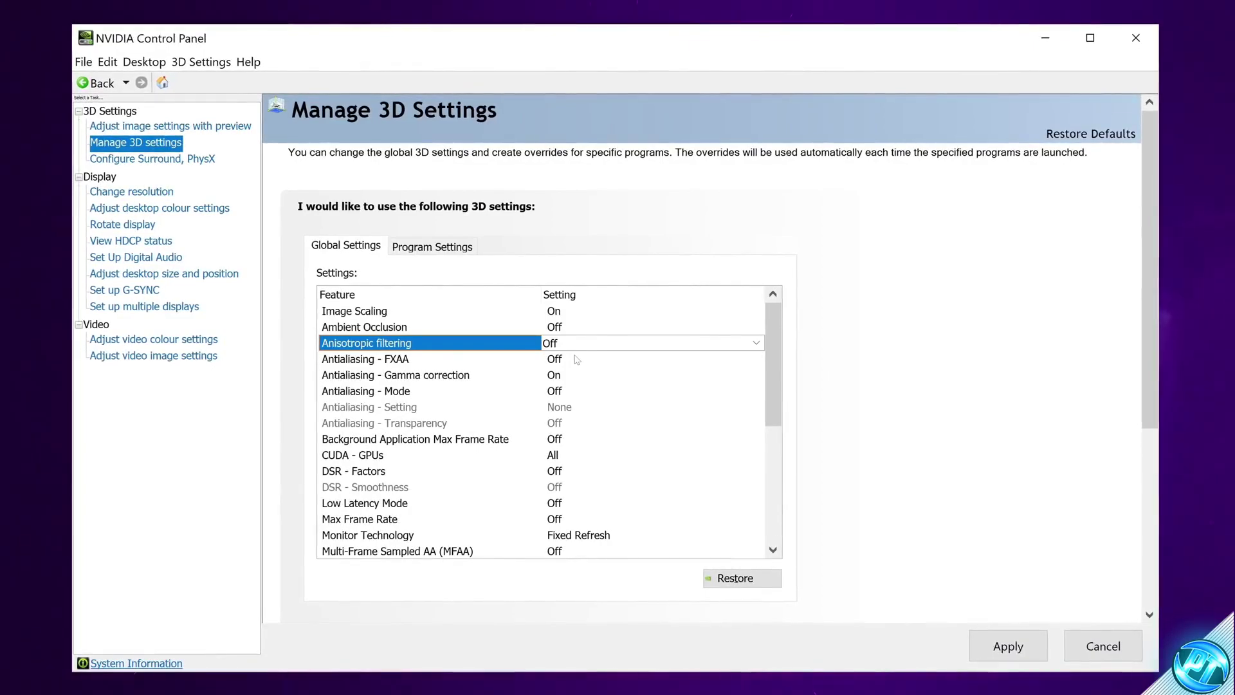
Step: Set Antialiasing - Mode to Application-controlled and select the Antialiasing - Transparency setting for review
{"action": "left_click", "coordinate": [570, 393]}
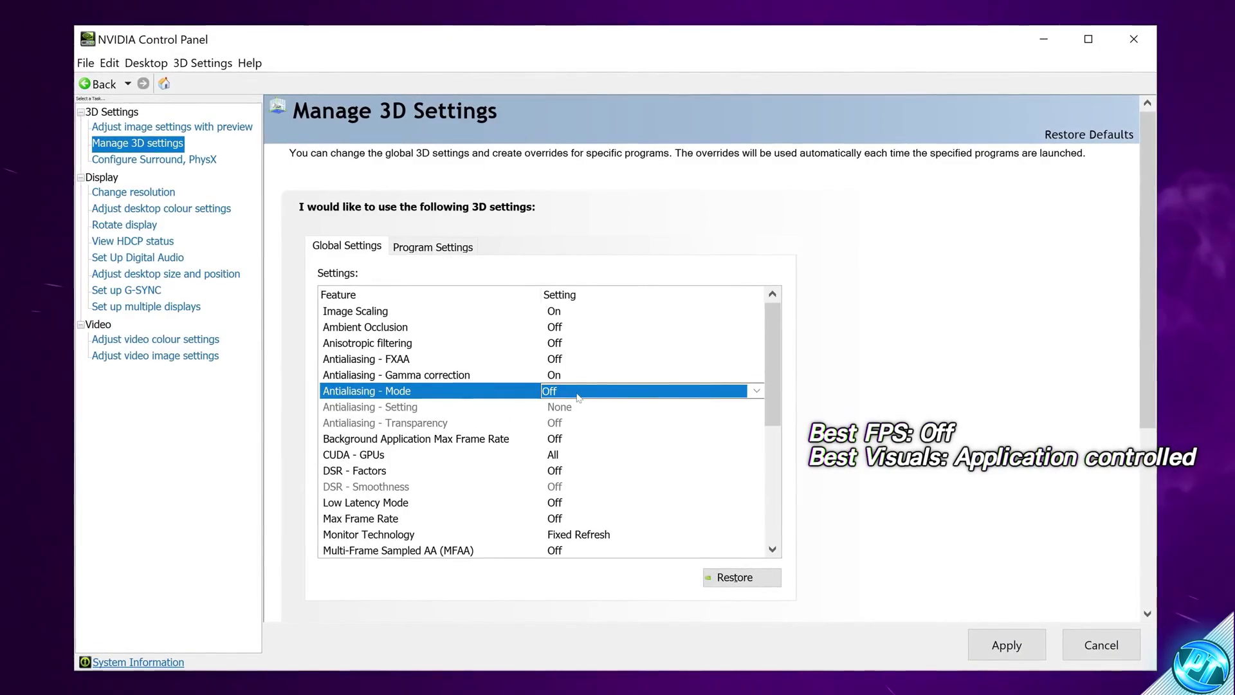
{"action": "left_click", "coordinate": [578, 394]}
{"action": "left_click", "coordinate": [583, 406]}
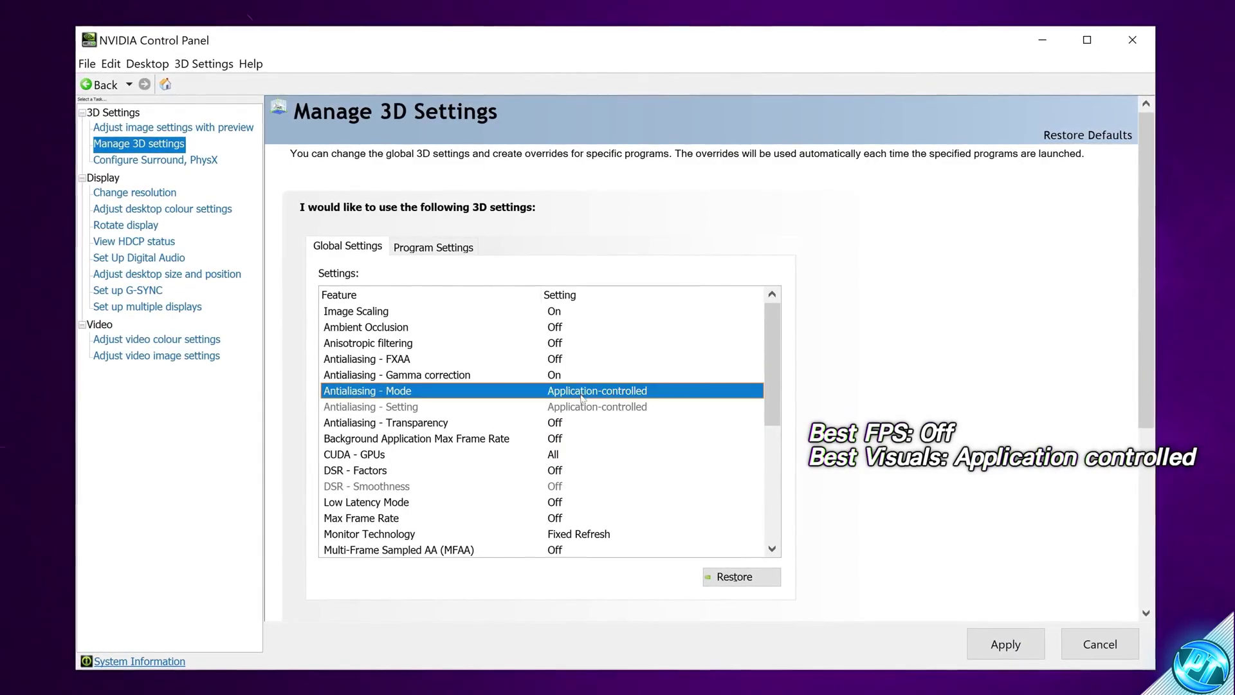
{"action": "left_click", "coordinate": [561, 425]}
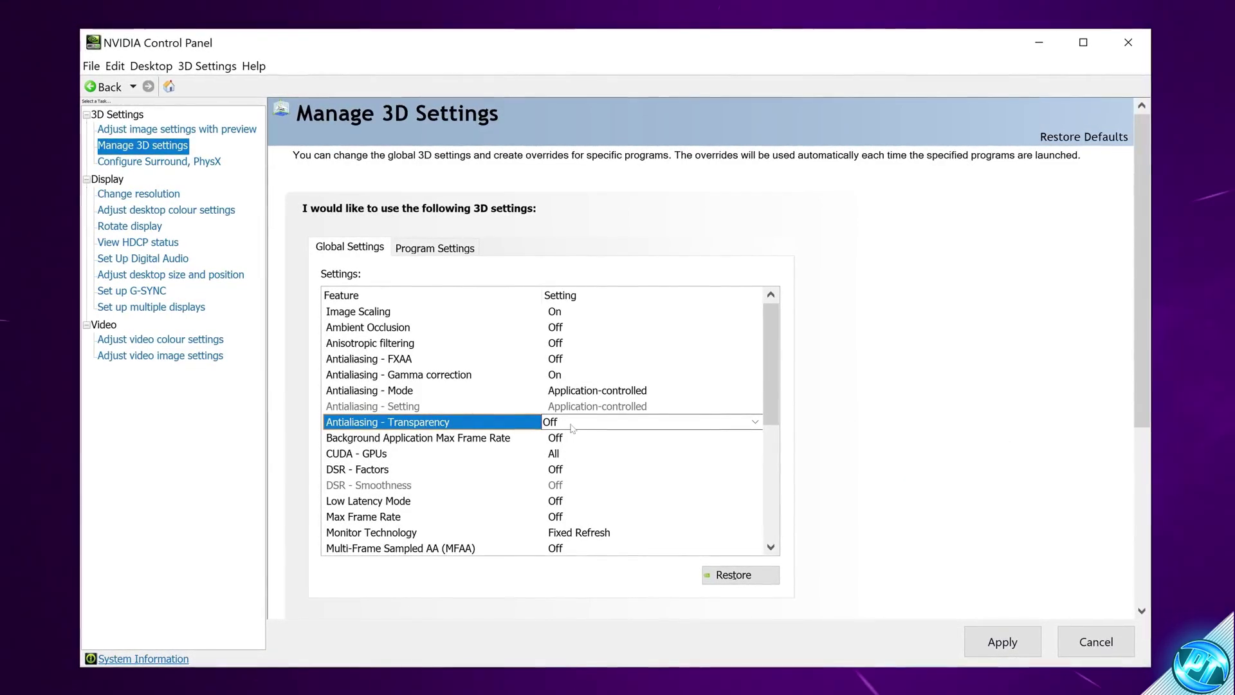
Step: Review the Background Application Max Frame Rate options and confirm the choice of Off
{"action": "left_click", "coordinate": [549, 439]}
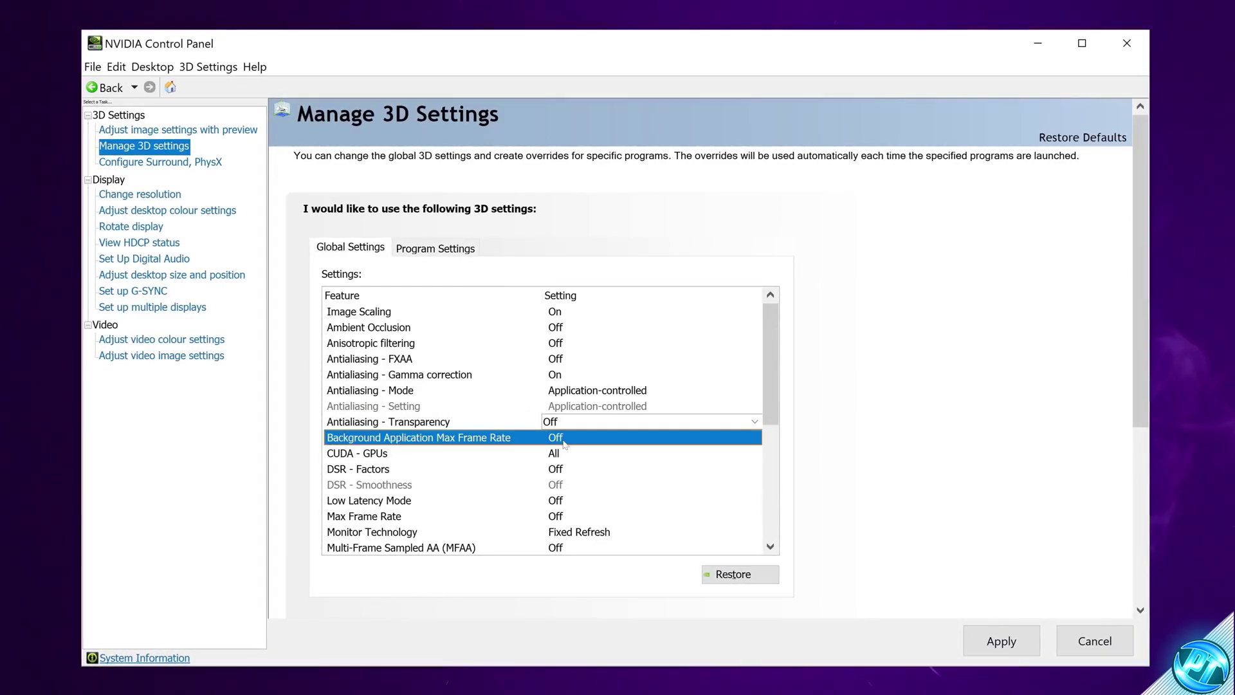
{"action": "left_click", "coordinate": [552, 438]}
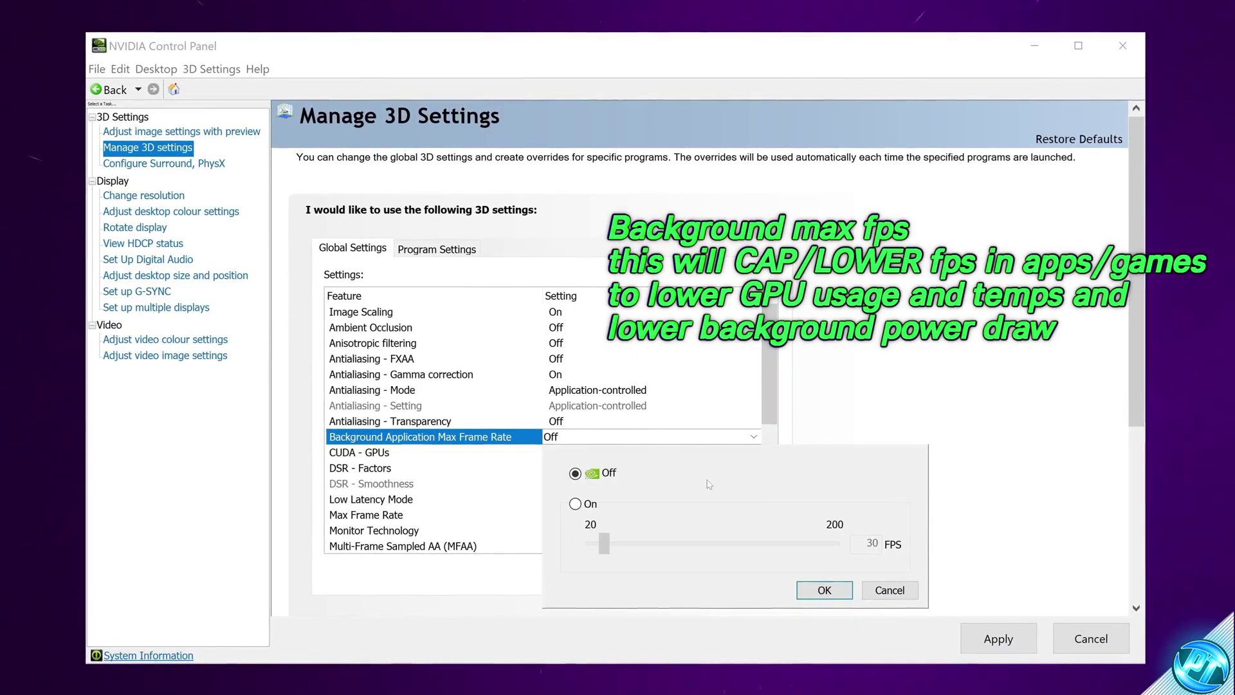
{"action": "left_click", "coordinate": [826, 590]}
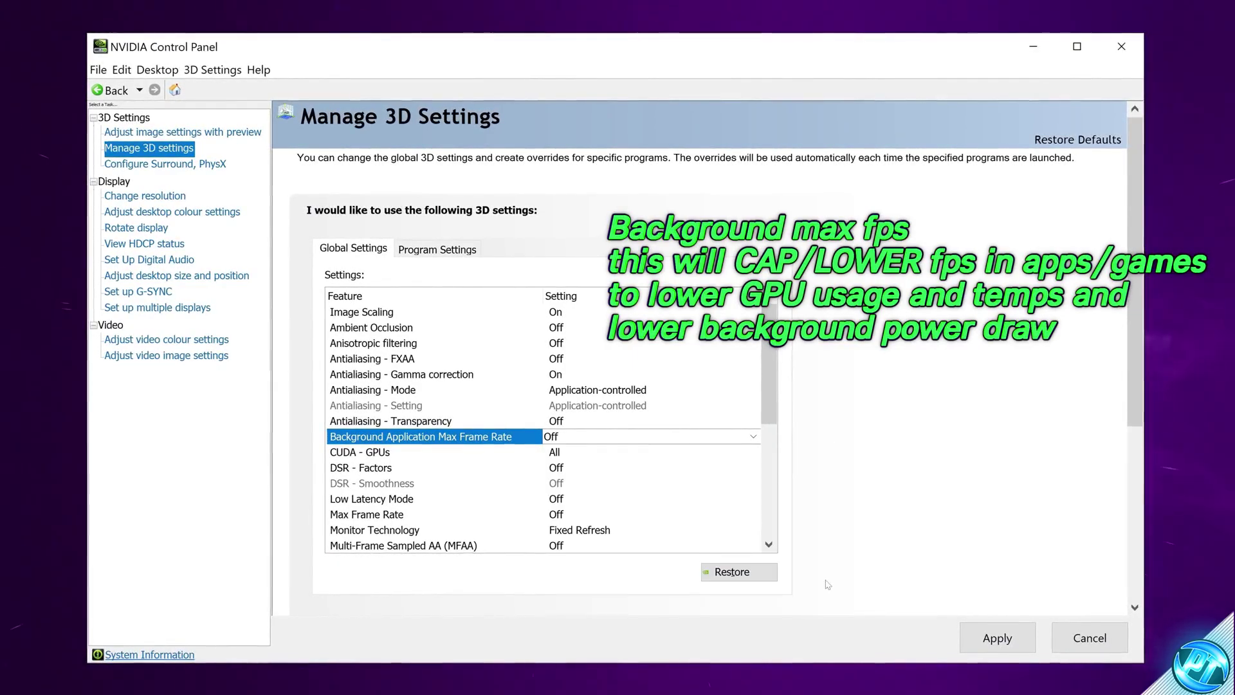
Step: Look at the DL and legacy scaling options for DSR - Factors without enabling any
{"action": "left_click", "coordinate": [565, 469]}
{"action": "left_click", "coordinate": [566, 469]}
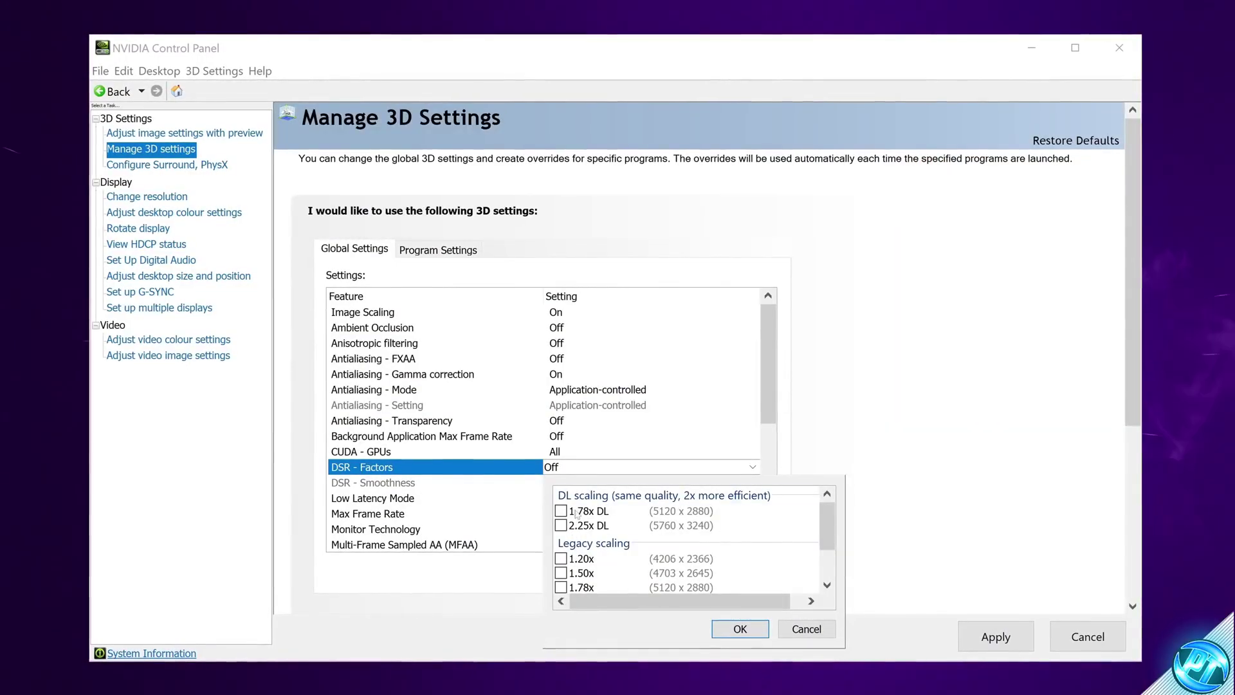
{"action": "left_click", "coordinate": [565, 479]}
Step: Set Low Latency Mode to On in the global 3D settings
{"action": "left_click", "coordinate": [566, 499]}
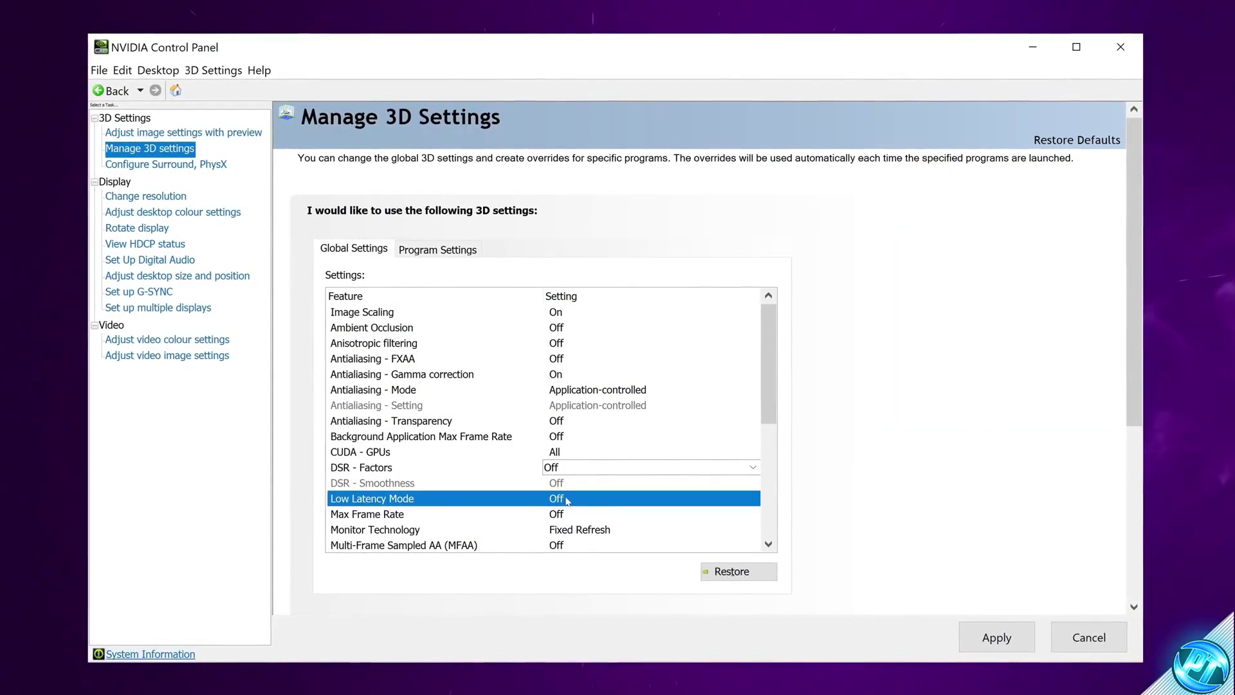
{"action": "left_click", "coordinate": [567, 501]}
{"action": "left_click", "coordinate": [556, 530]}
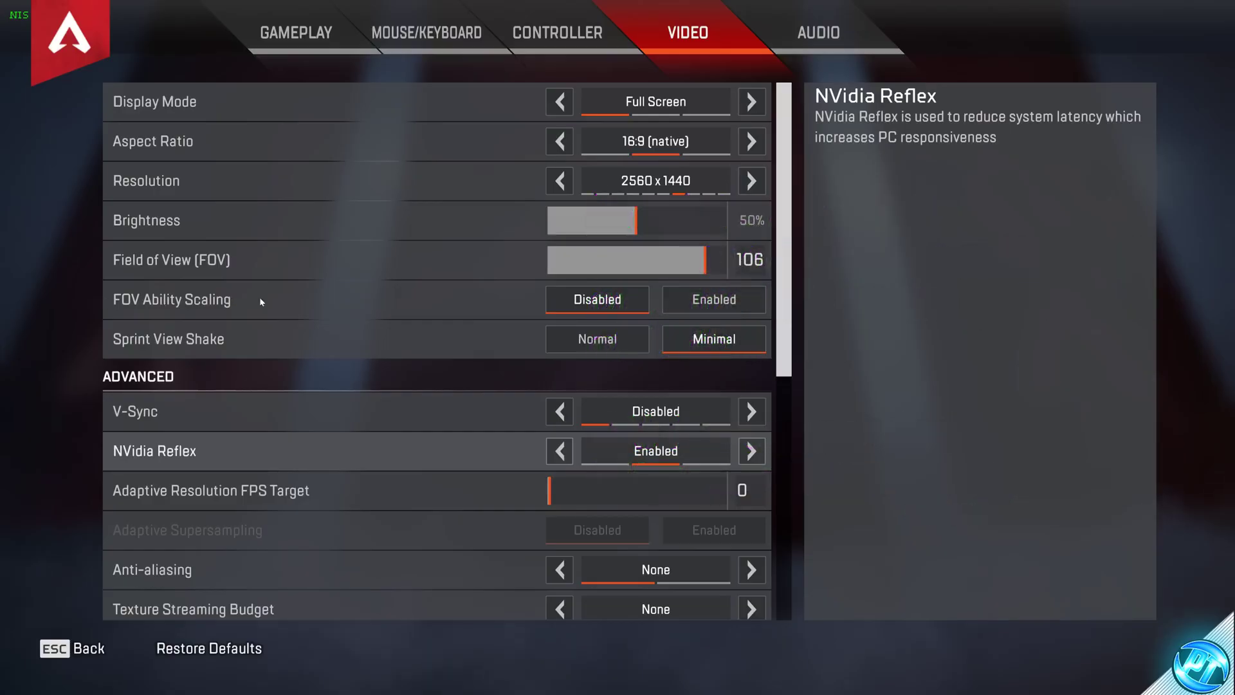
Step: Cycle NVidia Reflex between Enabled and Enabled + Boost in the Apex Legends video settings
{"action": "key", "text": "Left"}
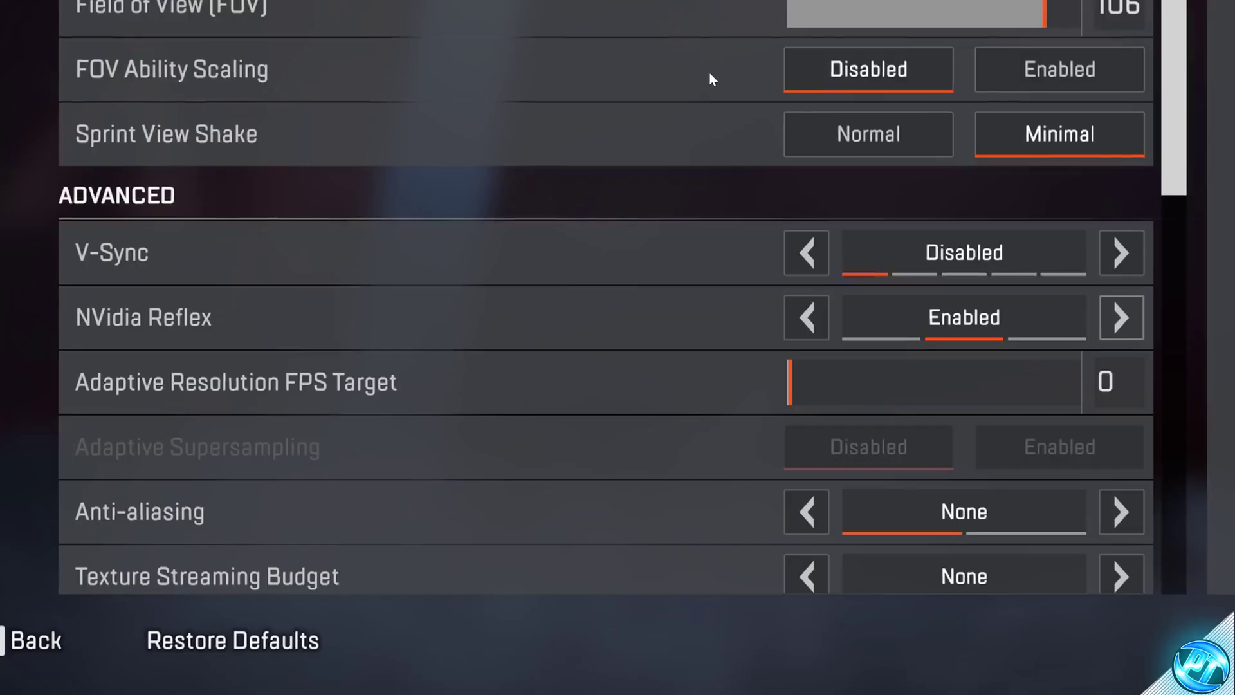
{"action": "key", "text": "Right"}
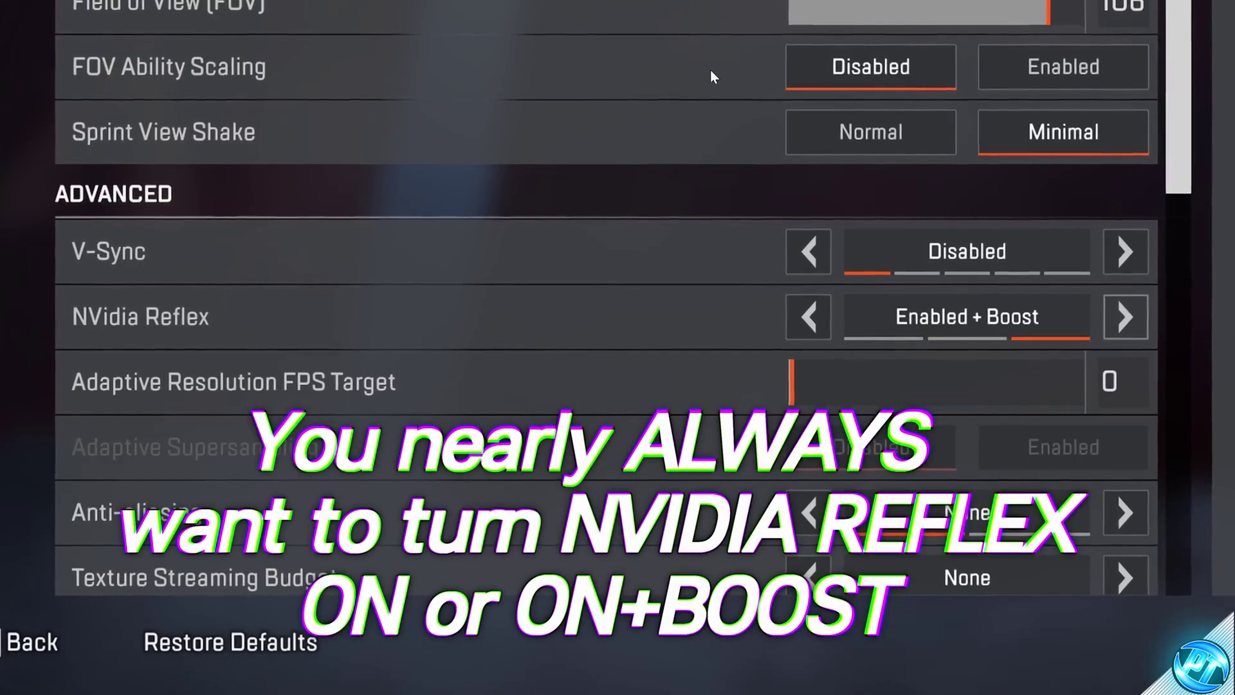
{"action": "left_click", "coordinate": [812, 315]}
{"action": "left_click", "coordinate": [1133, 315]}
{"action": "key", "text": "Left"}
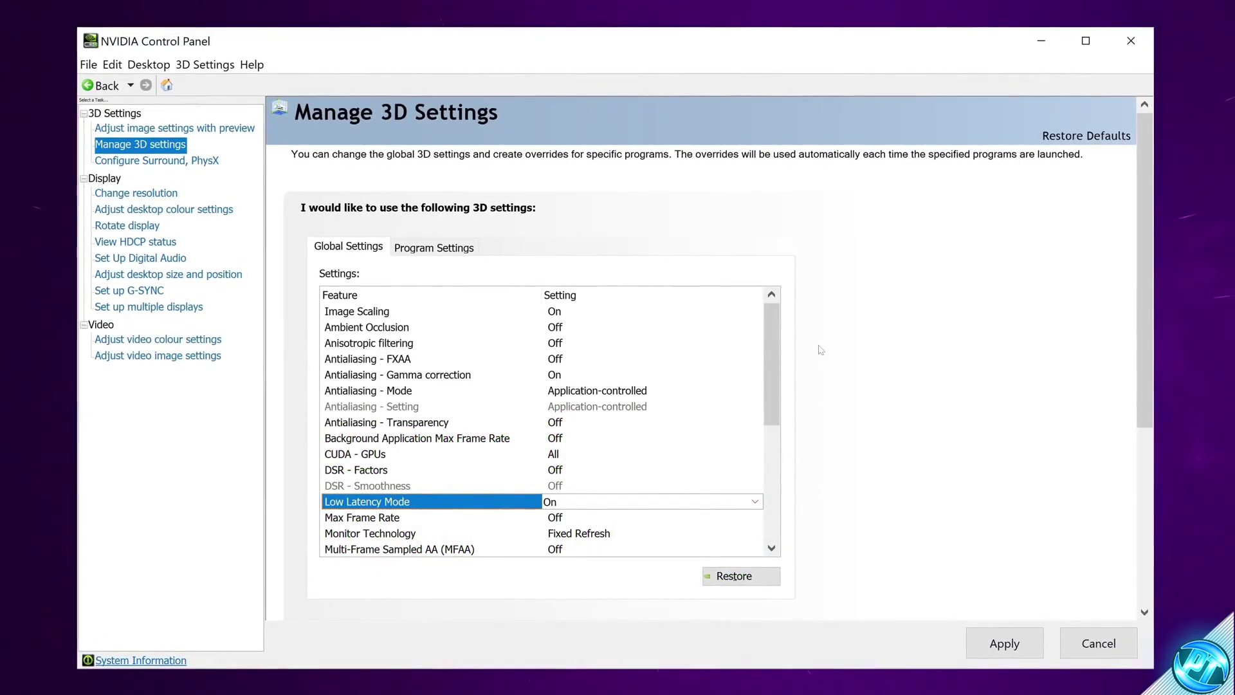
Step: Choose Fixed Refresh as the Monitor Technology in NVIDIA Control Panel's global 3D settings
{"action": "scroll", "coordinate": [584, 475], "scroll_direction": "down", "scroll_amount": 1}
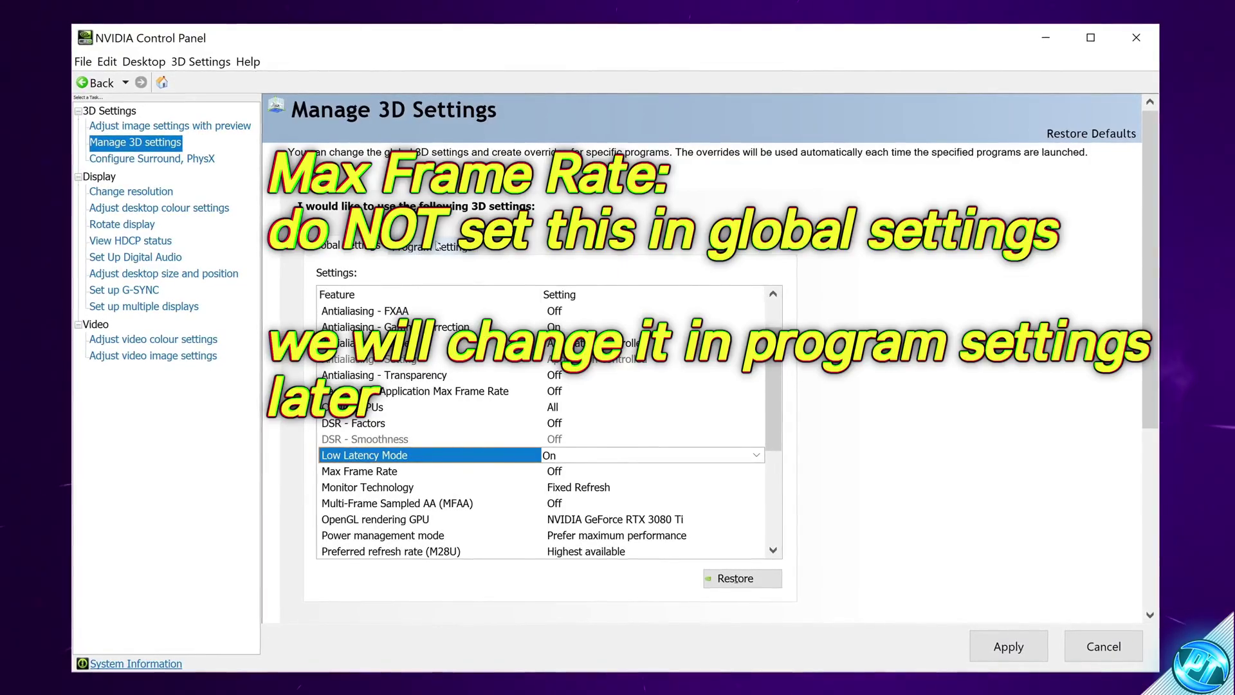
{"action": "left_click", "coordinate": [643, 487]}
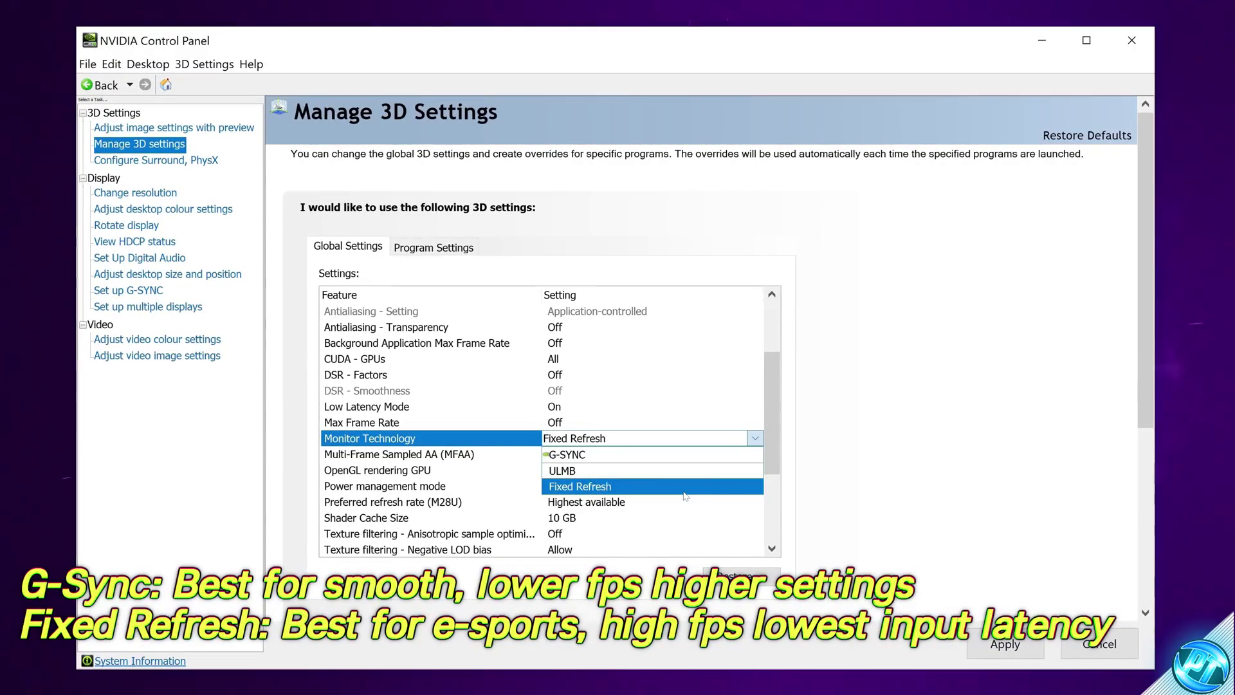
{"action": "left_click", "coordinate": [684, 487]}
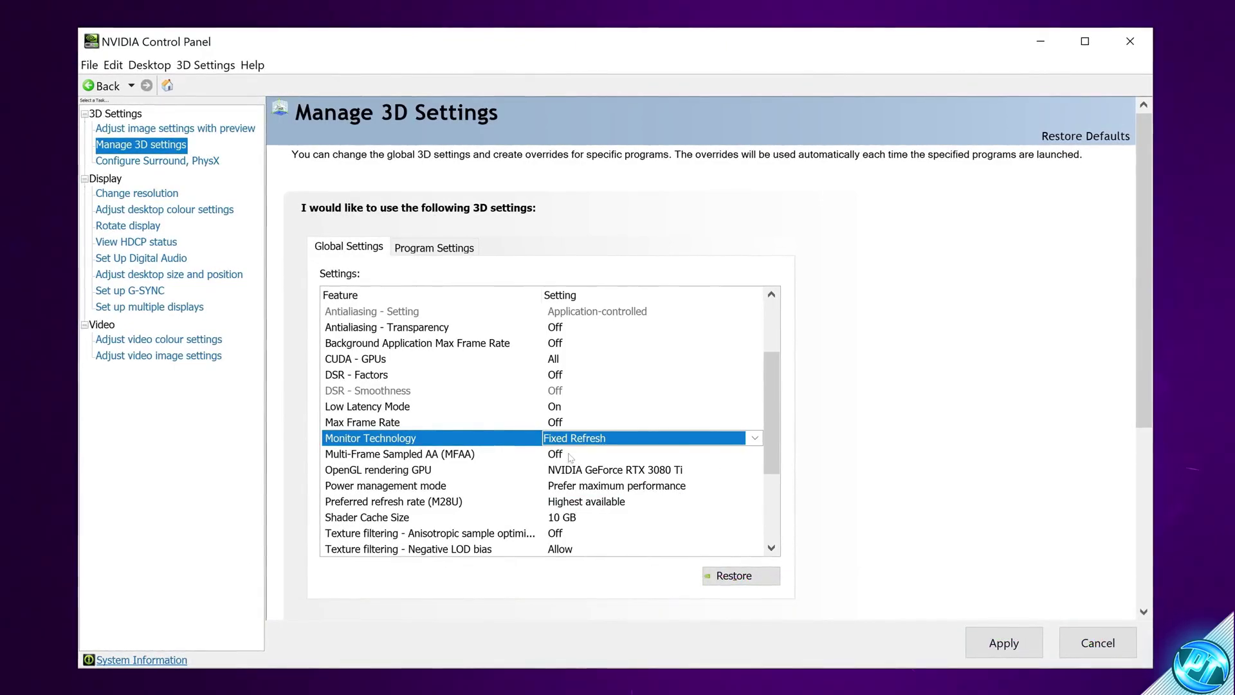
Step: Select NVIDIA GeForce RTX 3080 Ti as the OpenGL rendering GPU
{"action": "left_click", "coordinate": [603, 471]}
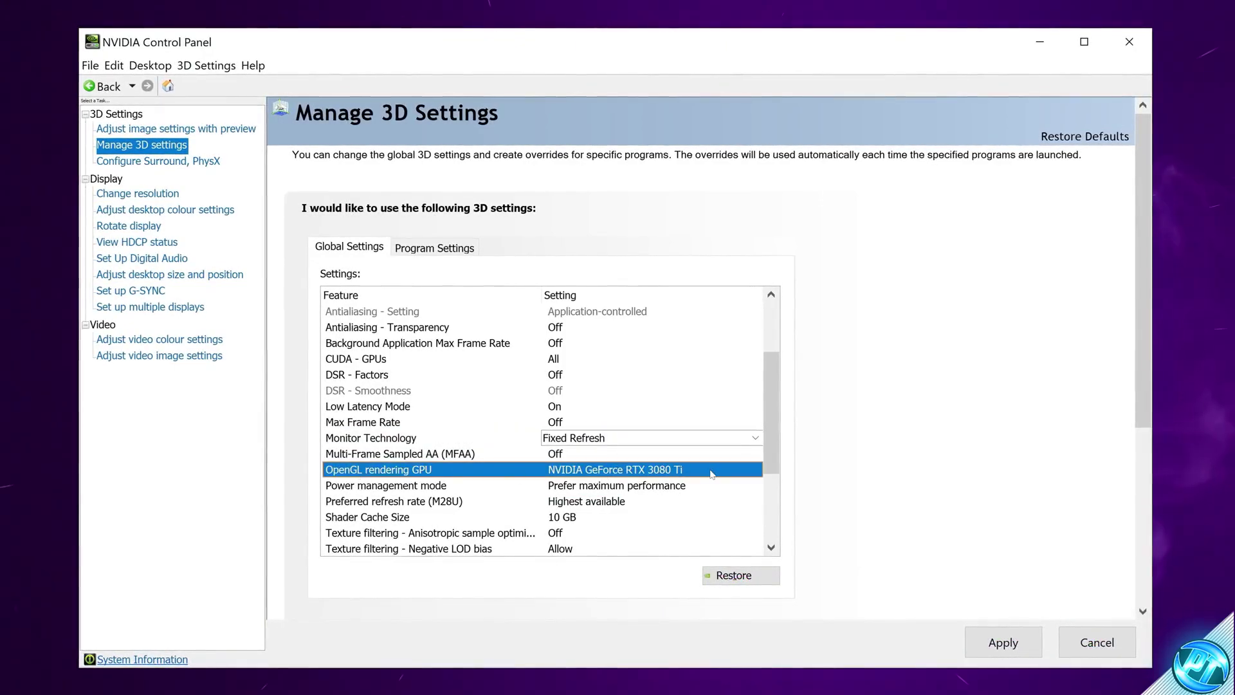
{"action": "left_click", "coordinate": [608, 471]}
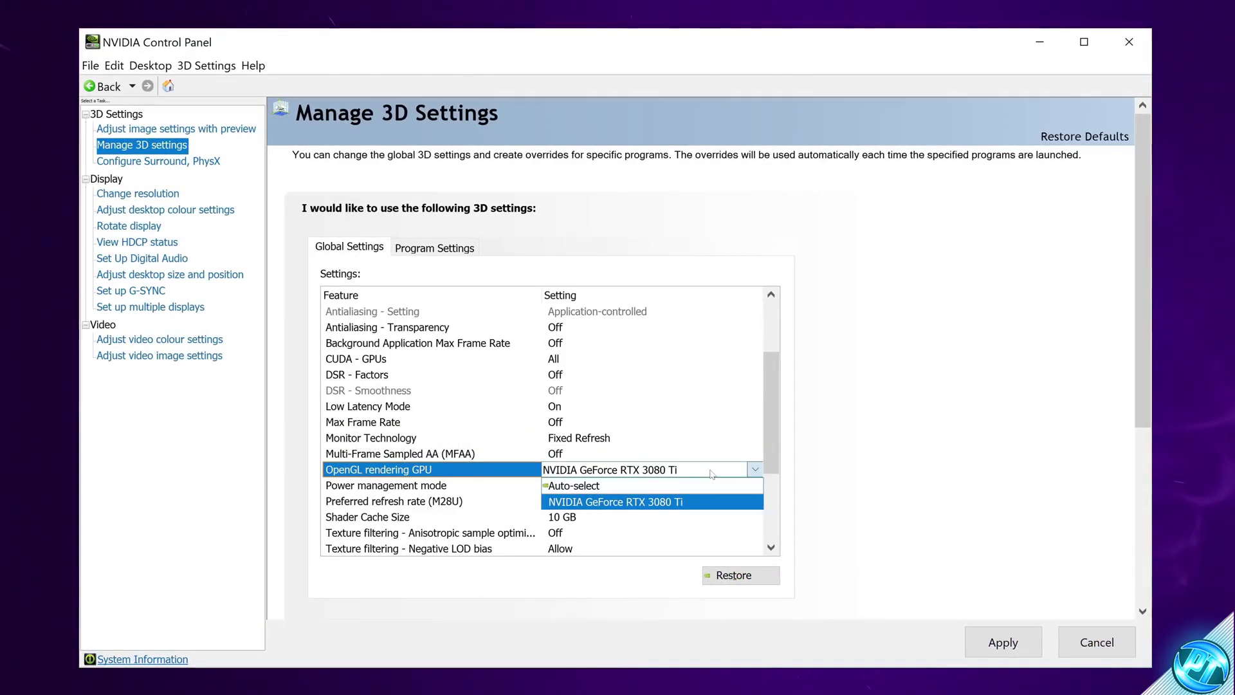
{"action": "left_click", "coordinate": [626, 503]}
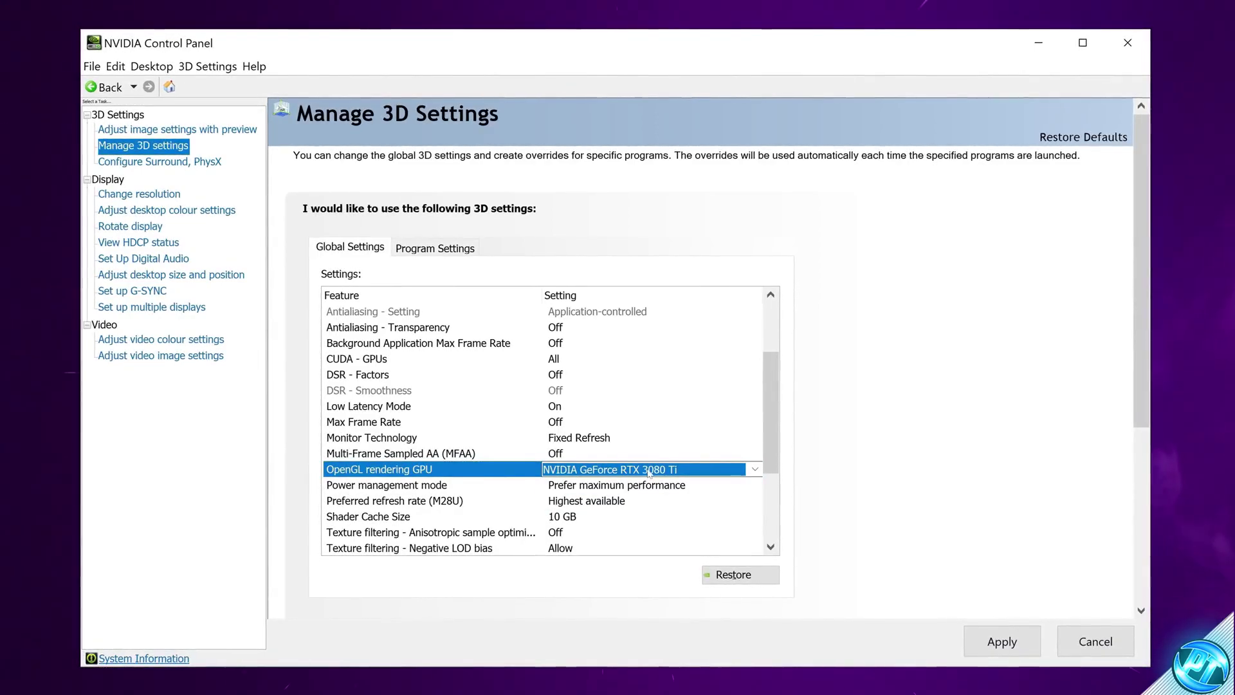
Step: Set Power management mode to Normal after comparing it with Prefer maximum performance
{"action": "left_click", "coordinate": [598, 486]}
{"action": "left_click", "coordinate": [598, 487]}
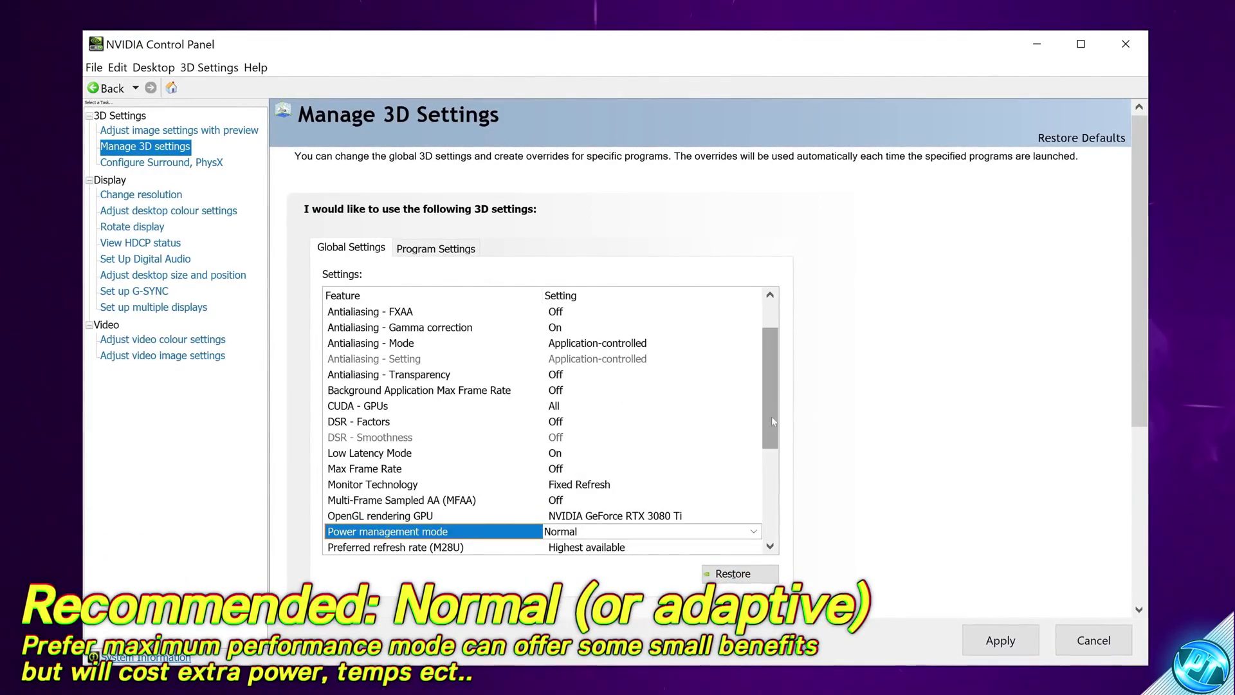
{"action": "scroll", "coordinate": [771, 416], "scroll_direction": "down", "scroll_amount": 1}
{"action": "left_click", "coordinate": [598, 484]}
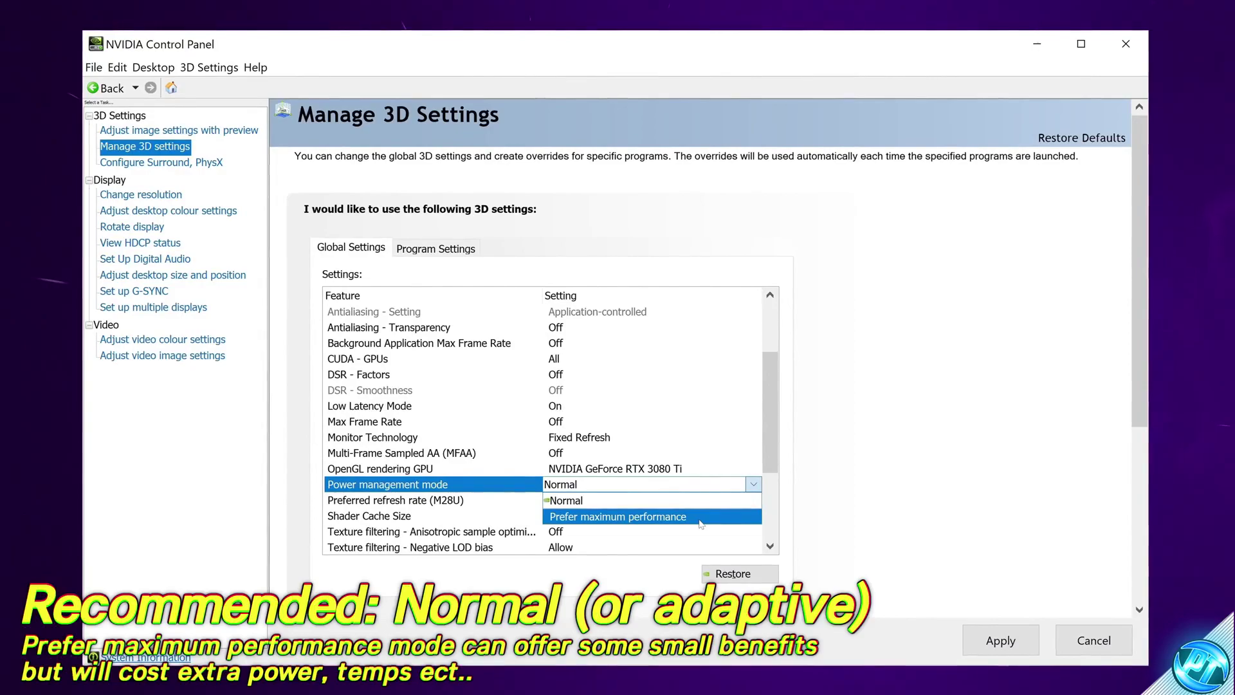
{"action": "left_click", "coordinate": [659, 494]}
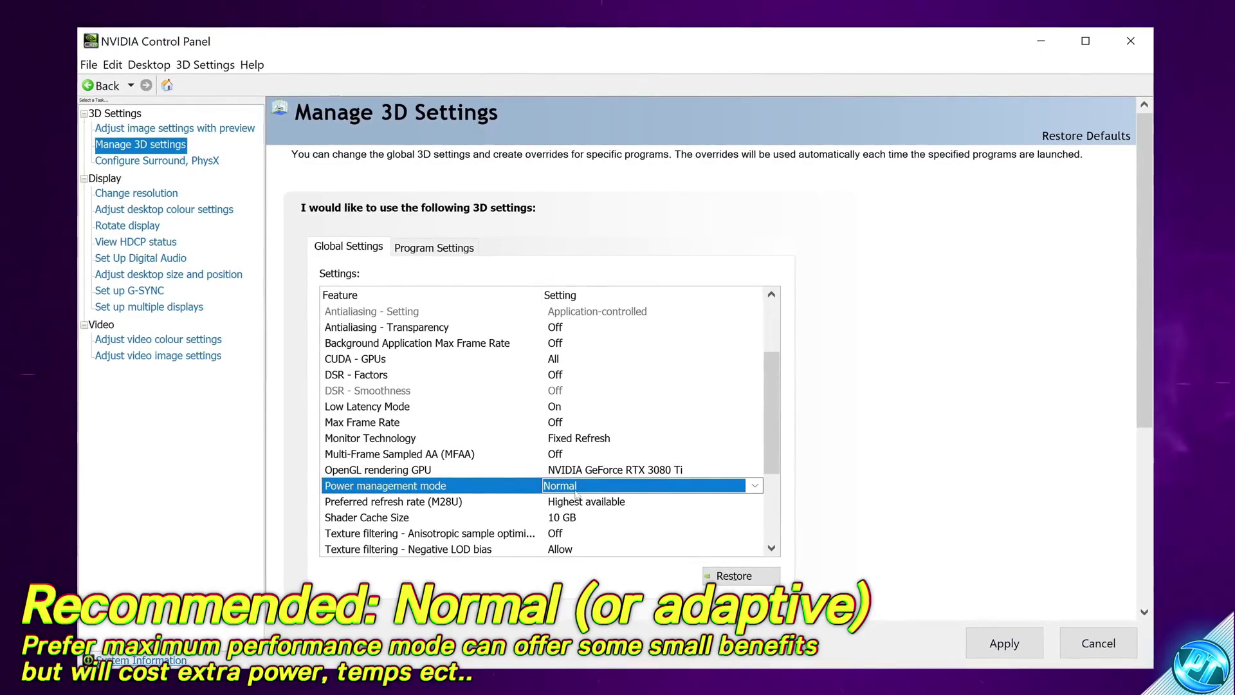
Step: Choose Highest available for the monitor's Preferred refresh rate
{"action": "scroll", "coordinate": [488, 438], "scroll_direction": "down", "scroll_amount": 2}
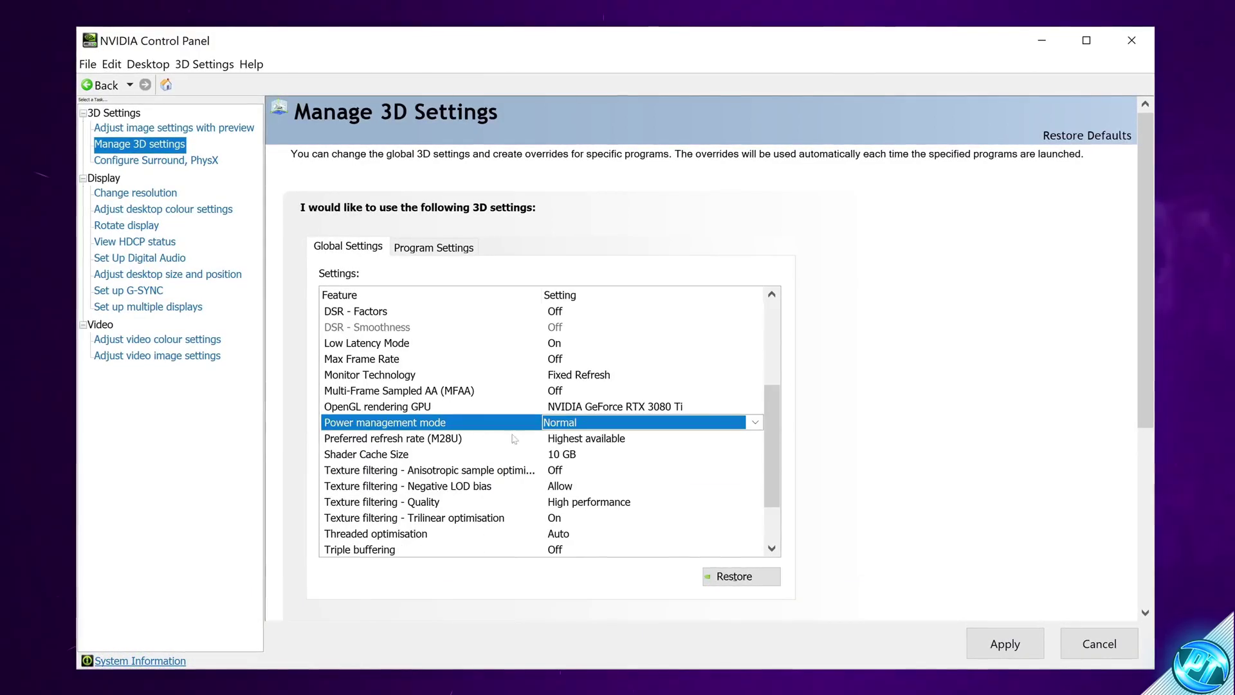
{"action": "left_click", "coordinate": [643, 440]}
{"action": "left_click", "coordinate": [644, 440]}
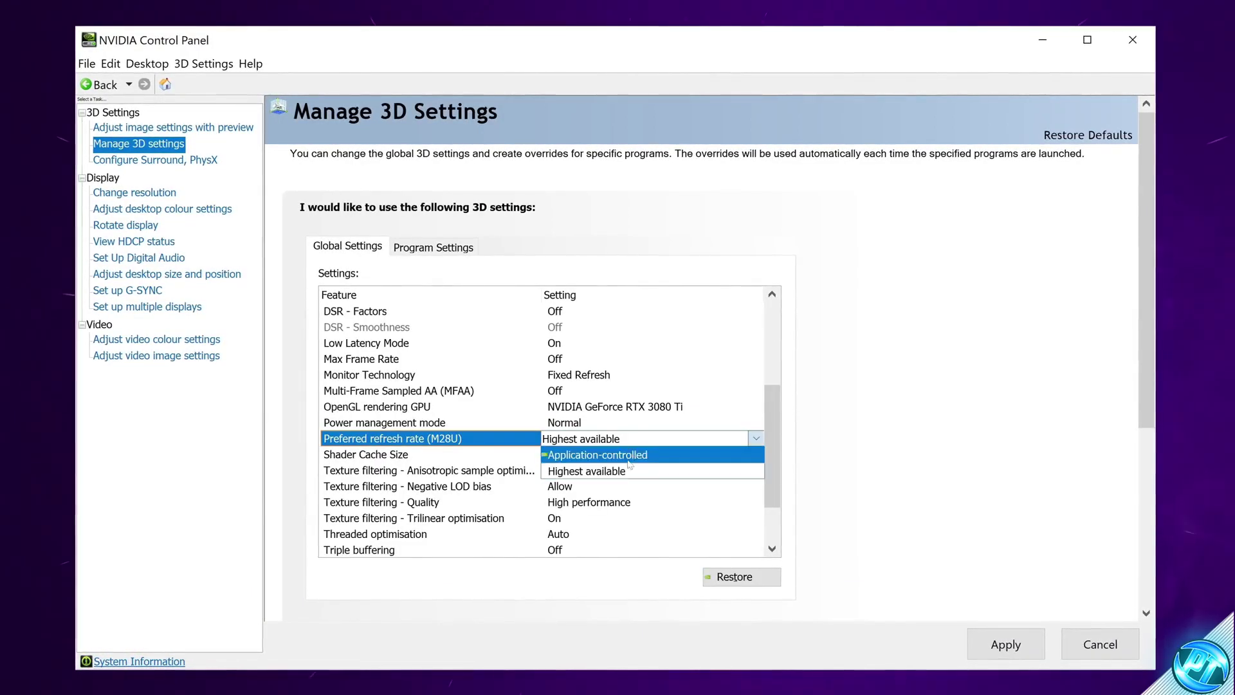
Step: Set the Shader Cache Size to 10 GB in the global 3D settings
{"action": "left_click", "coordinate": [643, 455]}
{"action": "left_click", "coordinate": [643, 454]}
{"action": "left_click", "coordinate": [564, 584]}
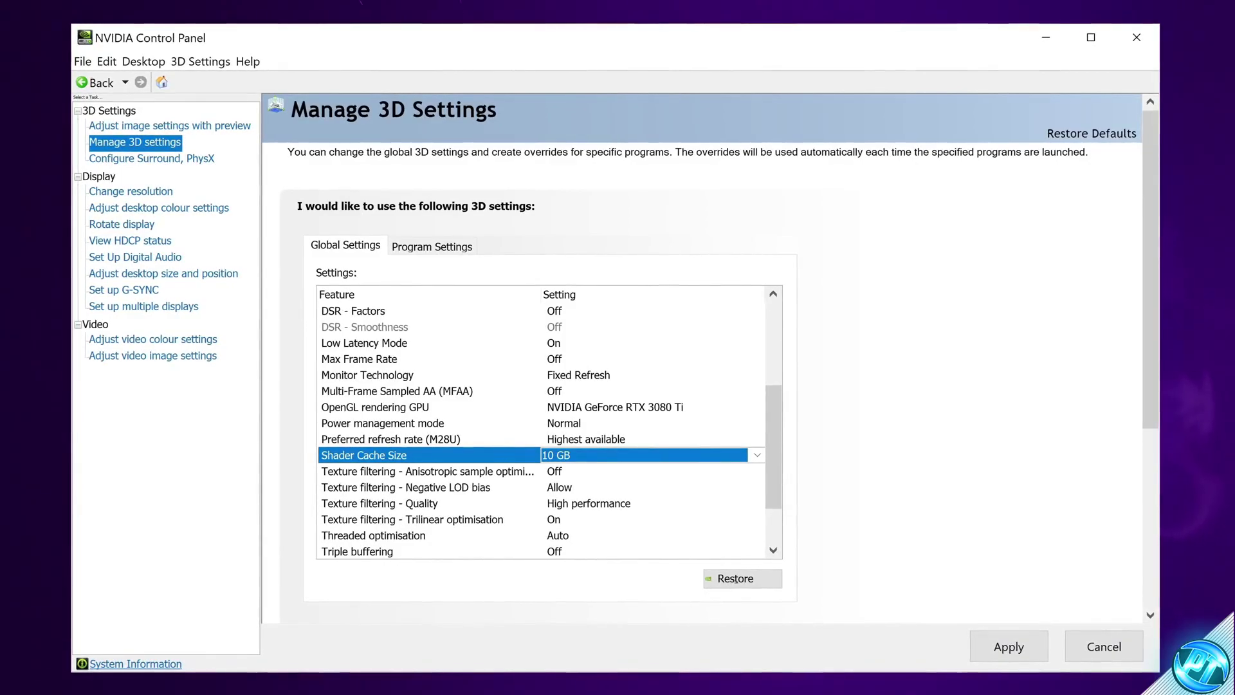
Step: Check the free space on Local Disk (C:) in File Explorer, then close its window
{"action": "key", "text": "super+e"}
{"action": "left_click", "coordinate": [393, 292]}
{"action": "scroll", "coordinate": [740, 367], "scroll_direction": "down", "scroll_amount": 5}
{"action": "scroll", "coordinate": [739, 367], "scroll_direction": "up", "scroll_amount": 2}
{"action": "left_click", "coordinate": [765, 365]}
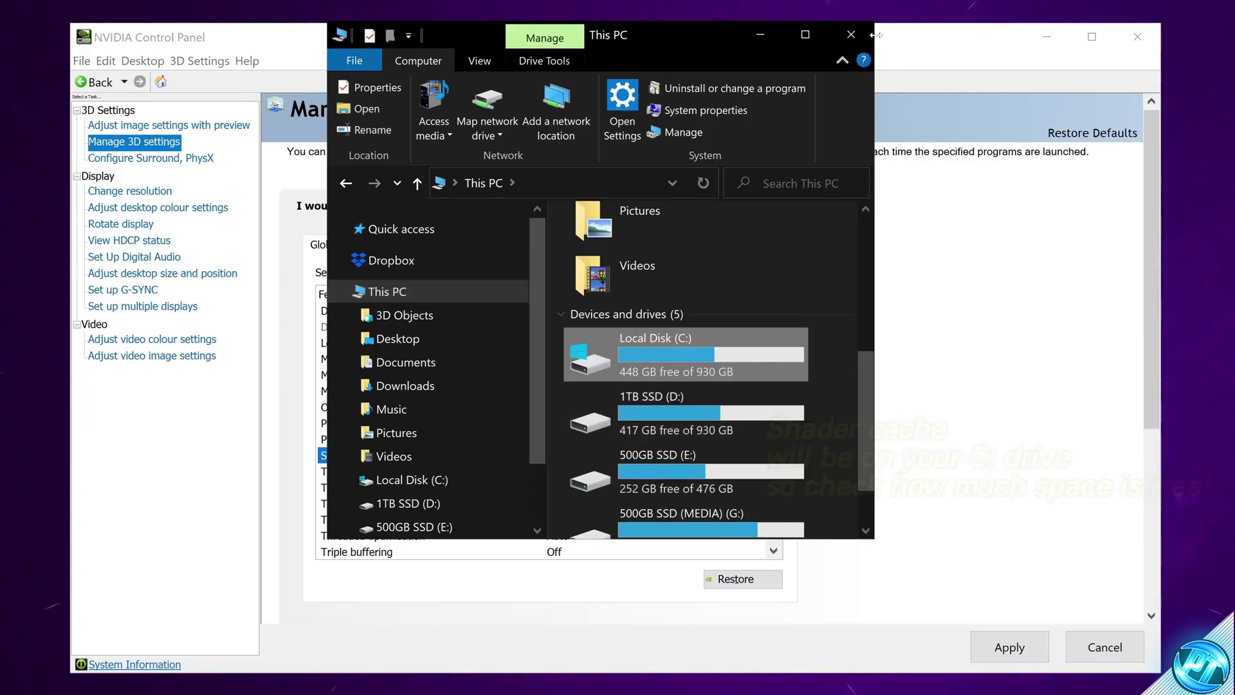
{"action": "left_click", "coordinate": [852, 32]}
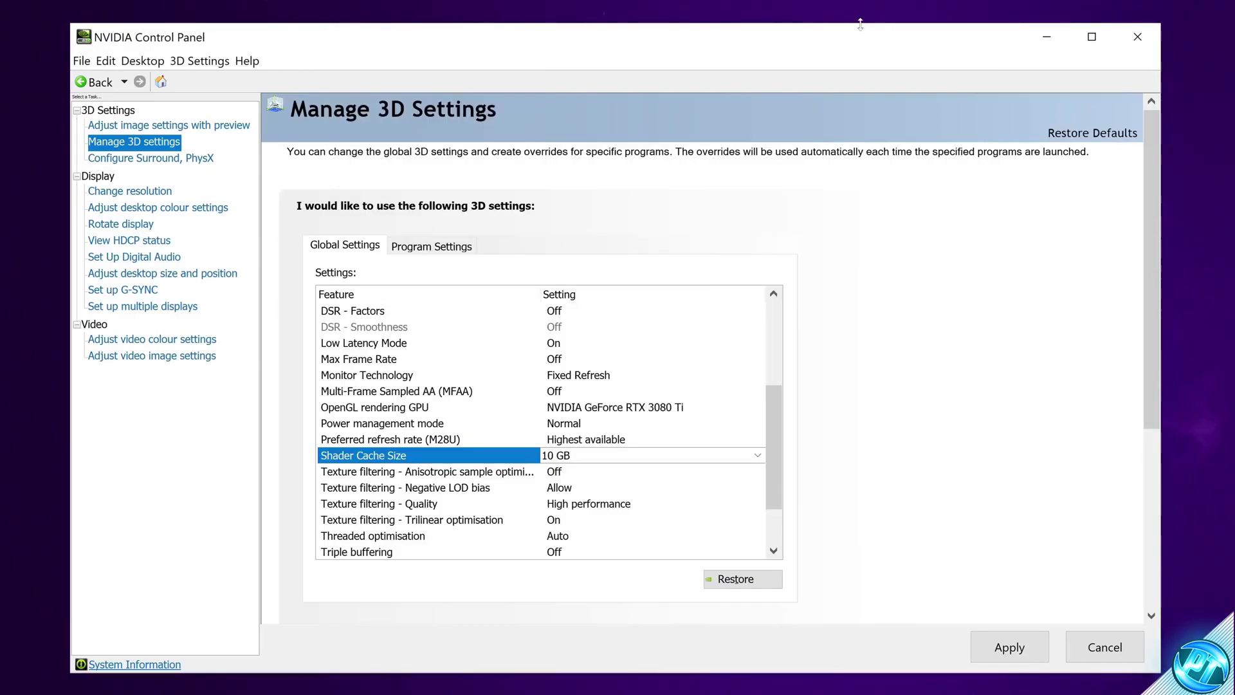
Step: Choose 10 GB for Shader Cache Size and turn On anisotropic sample optimisation for texture filtering
{"action": "left_click", "coordinate": [584, 456]}
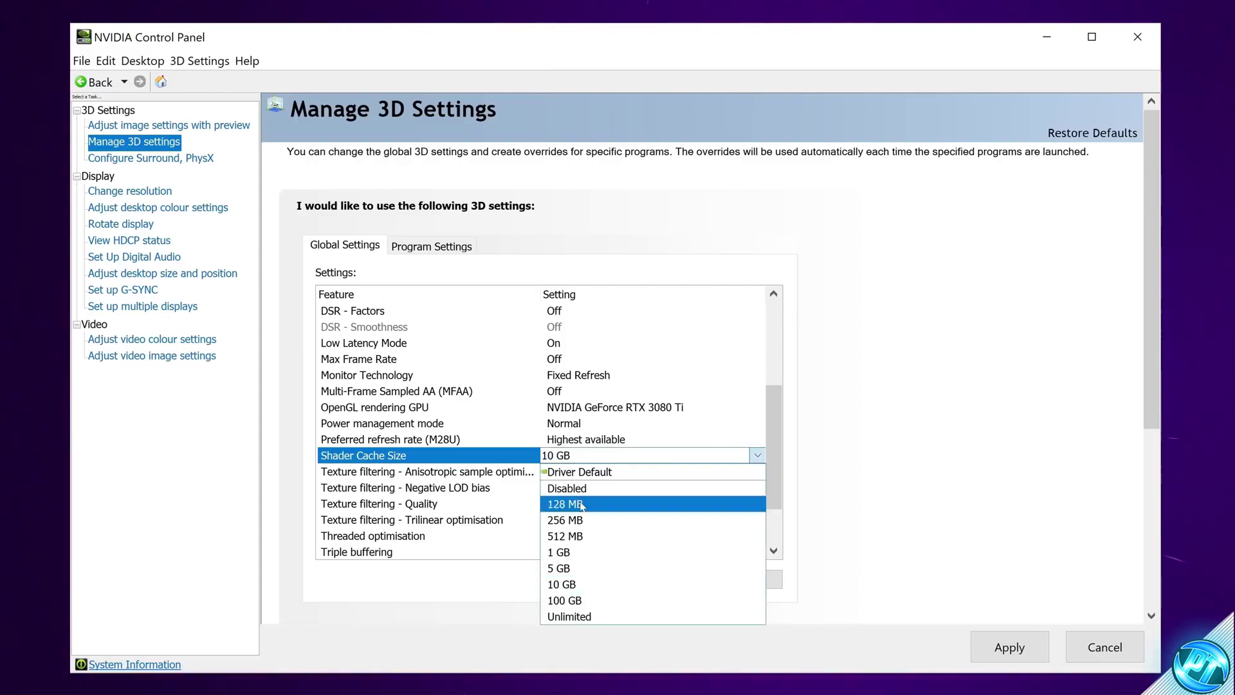
{"action": "left_click", "coordinate": [581, 584]}
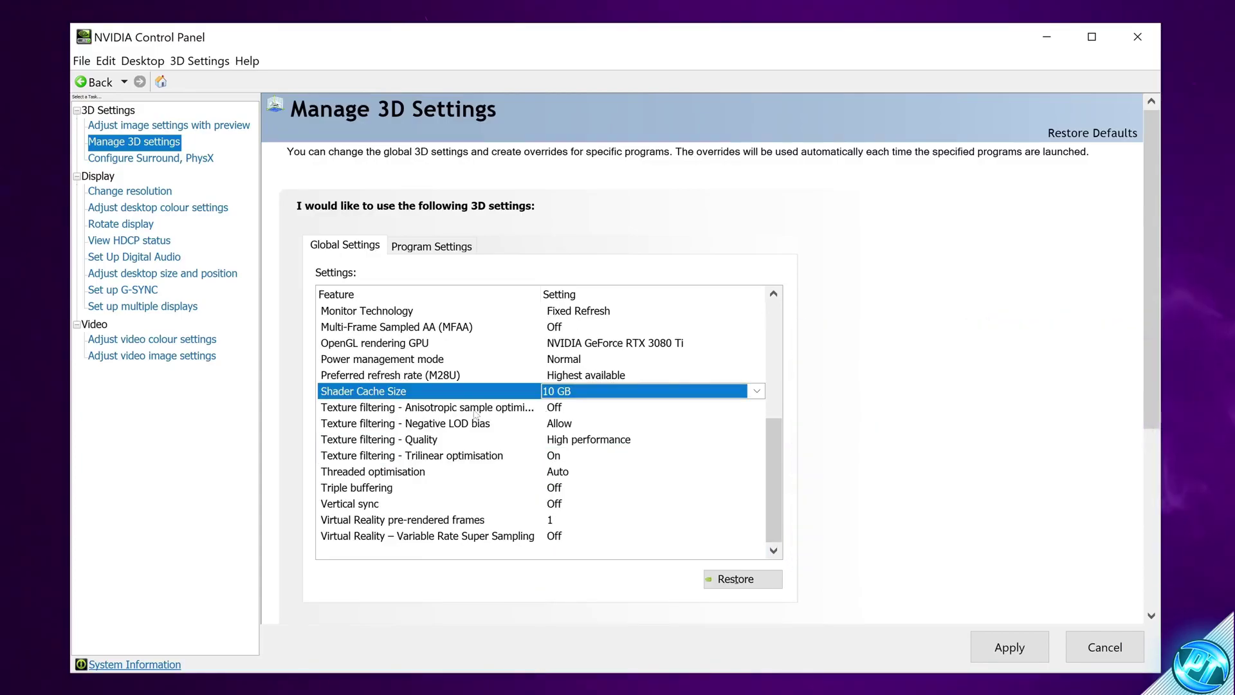
{"action": "left_click", "coordinate": [552, 409]}
{"action": "left_click", "coordinate": [553, 408]}
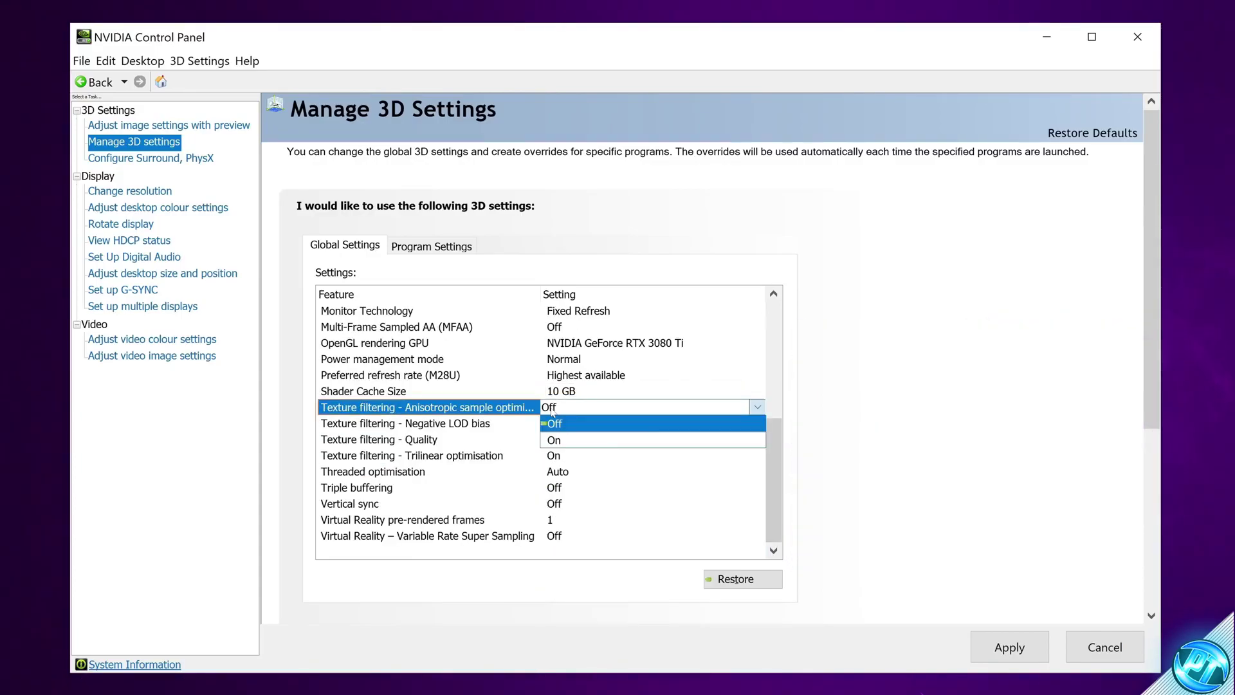
{"action": "left_click", "coordinate": [563, 439]}
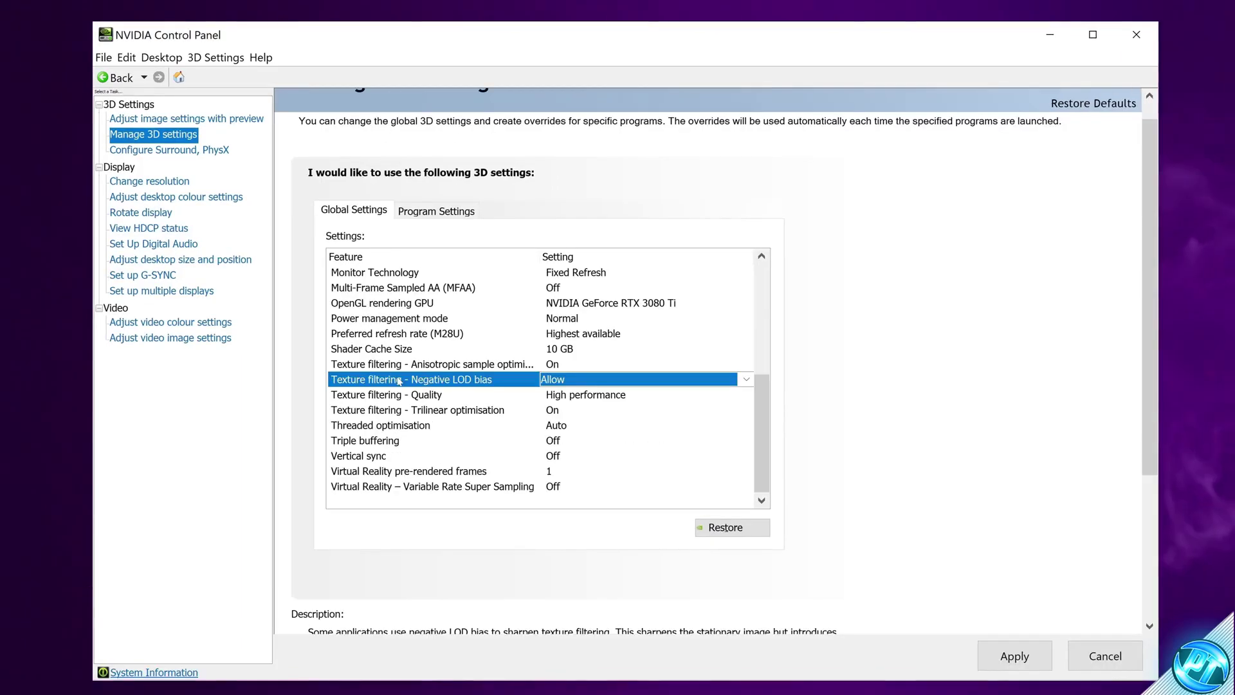
Step: Set texture filtering Negative LOD bias to Allow and texture filtering Quality to High performance
{"action": "left_click", "coordinate": [568, 380]}
{"action": "left_click", "coordinate": [568, 384]}
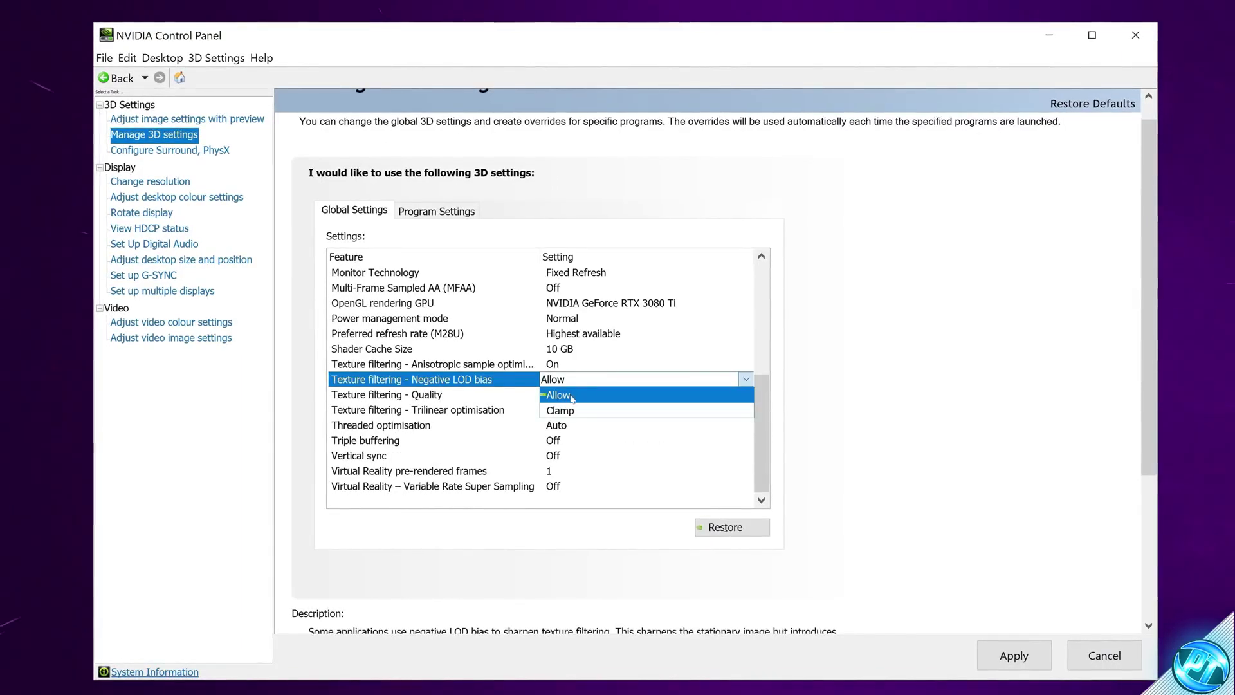
{"action": "left_click", "coordinate": [567, 394]}
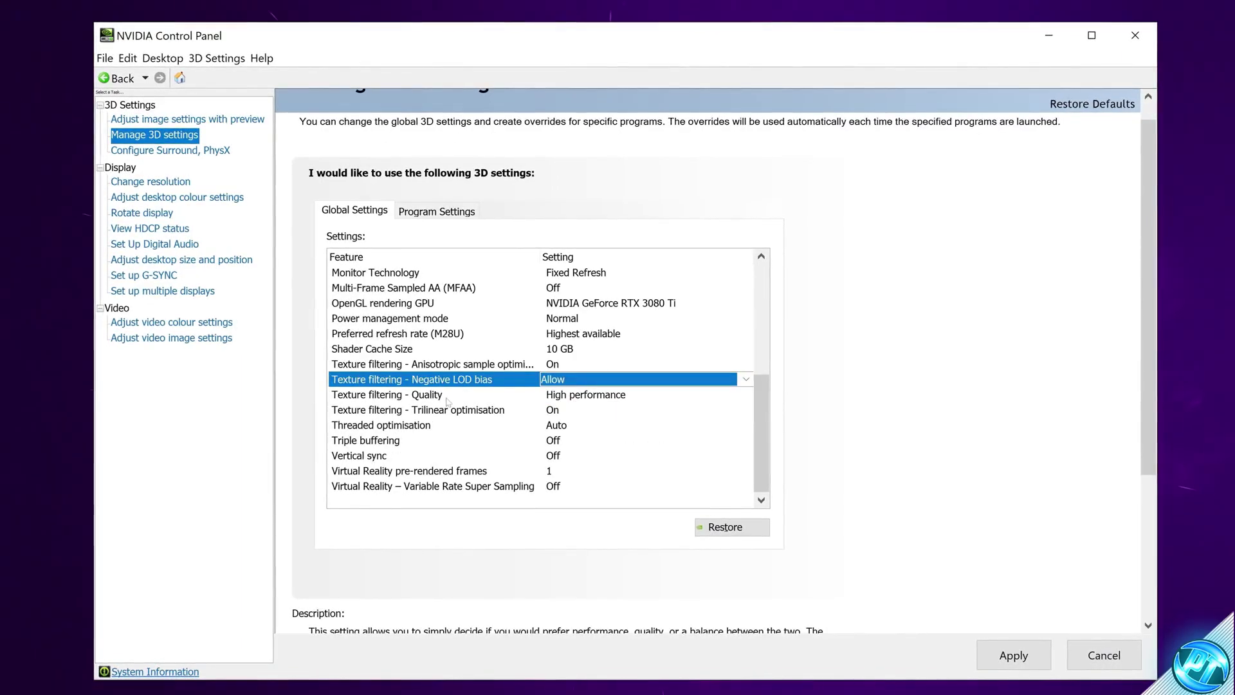
{"action": "left_click", "coordinate": [573, 395]}
{"action": "left_click", "coordinate": [576, 398]}
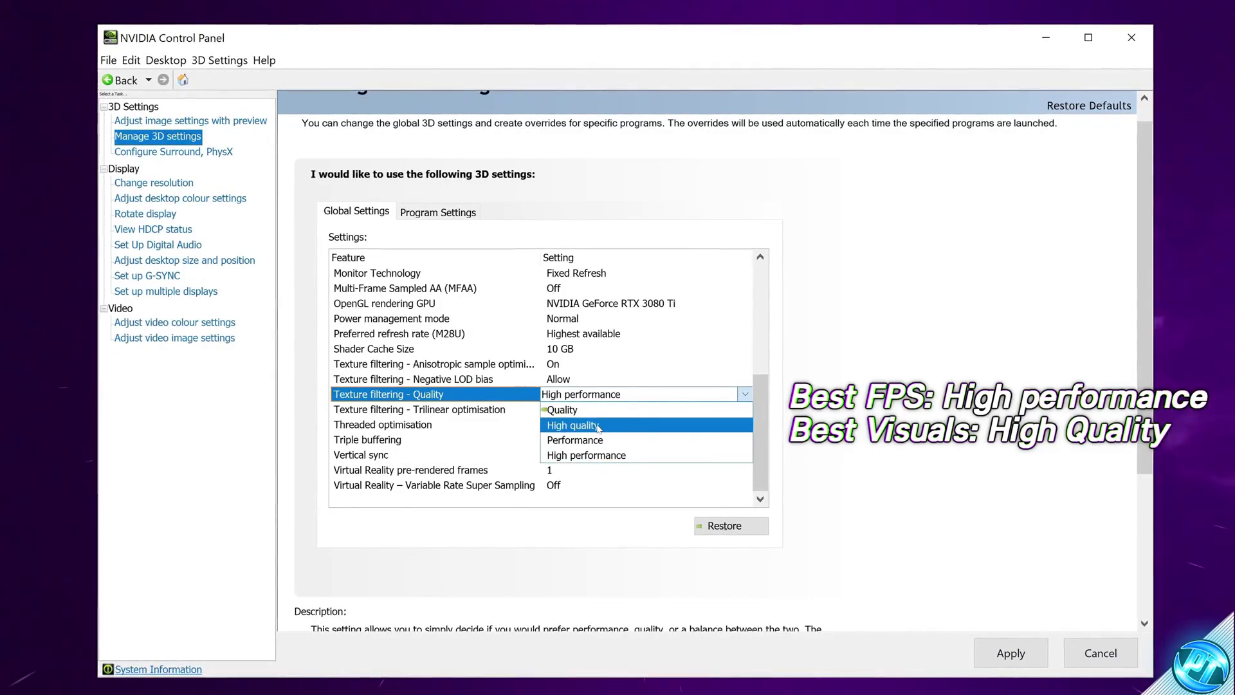
{"action": "left_click", "coordinate": [573, 456]}
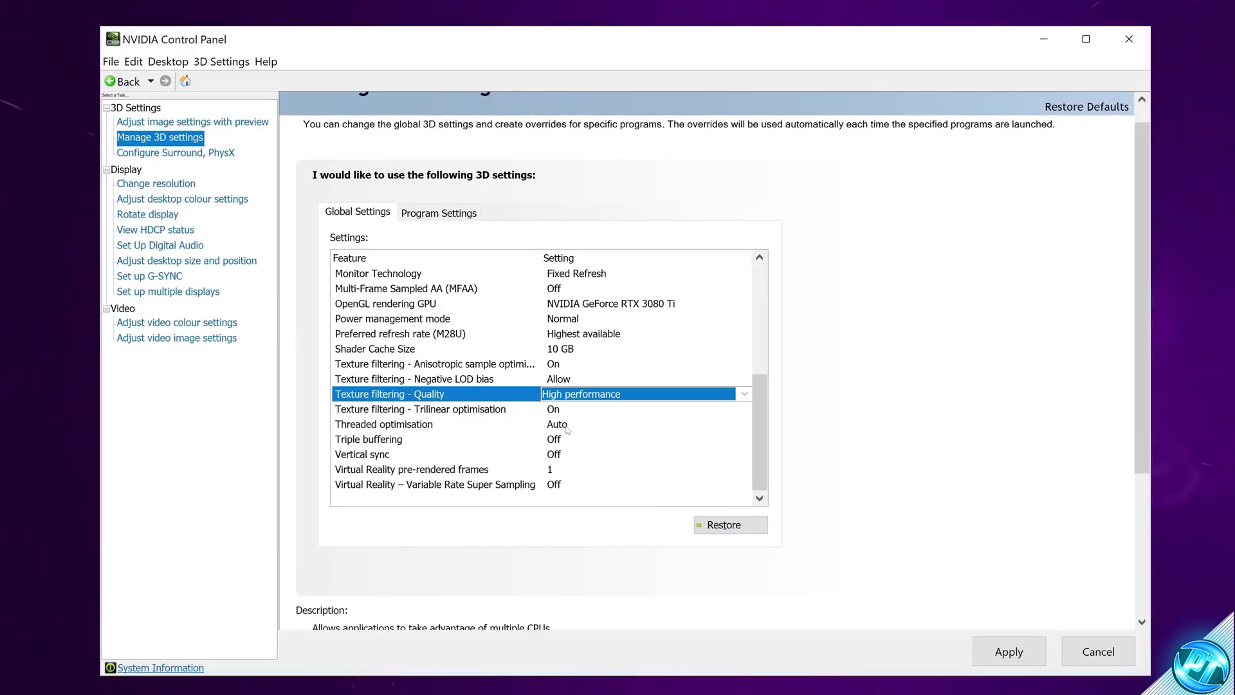
Step: Set Vertical sync to Off and apply the global 3D settings
{"action": "left_click", "coordinate": [558, 456]}
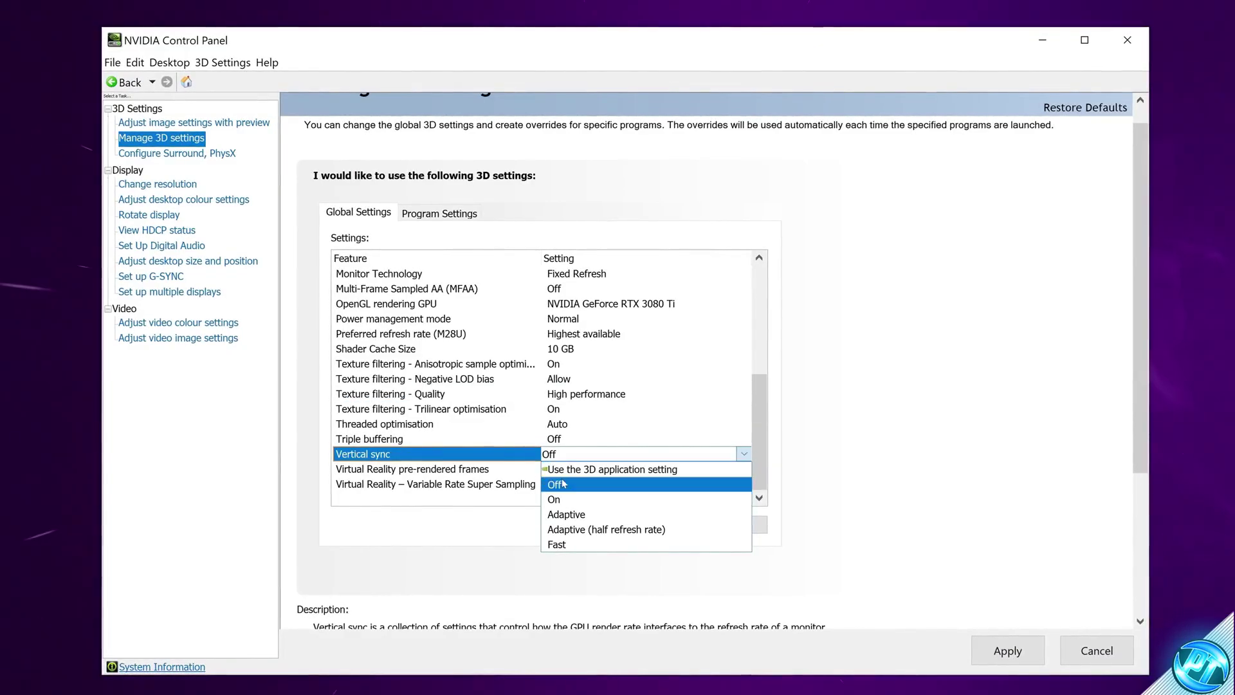
{"action": "left_click", "coordinate": [559, 484]}
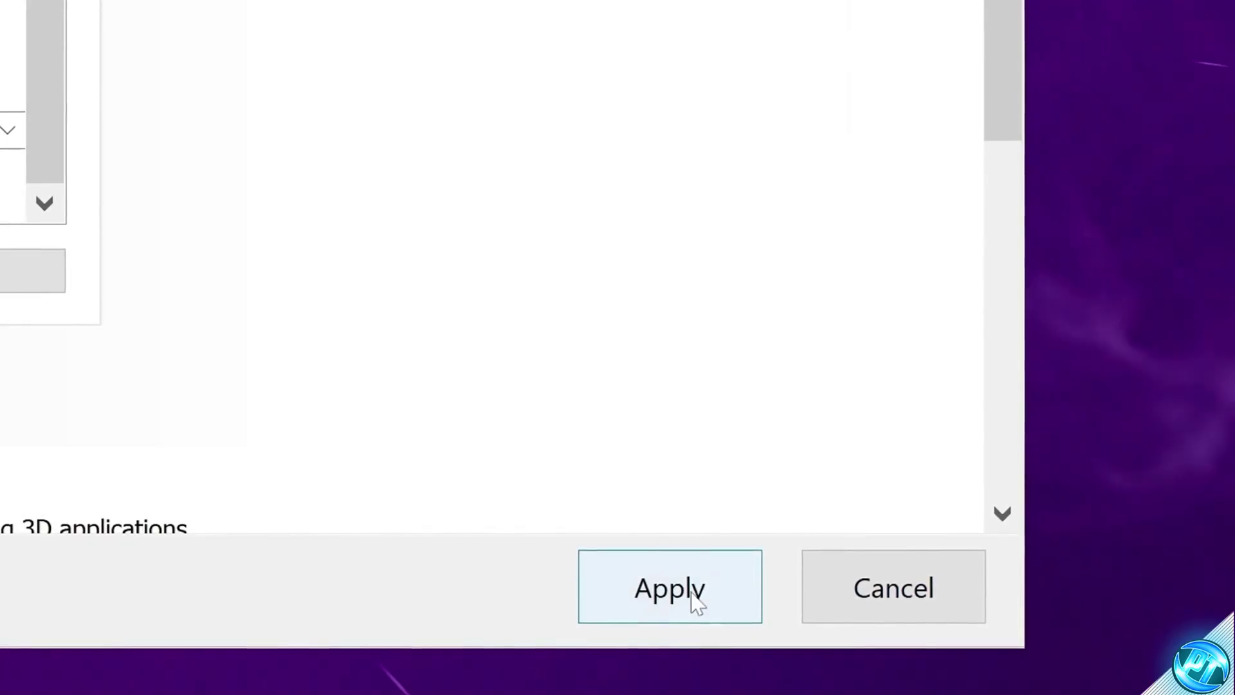
{"action": "left_click", "coordinate": [691, 592]}
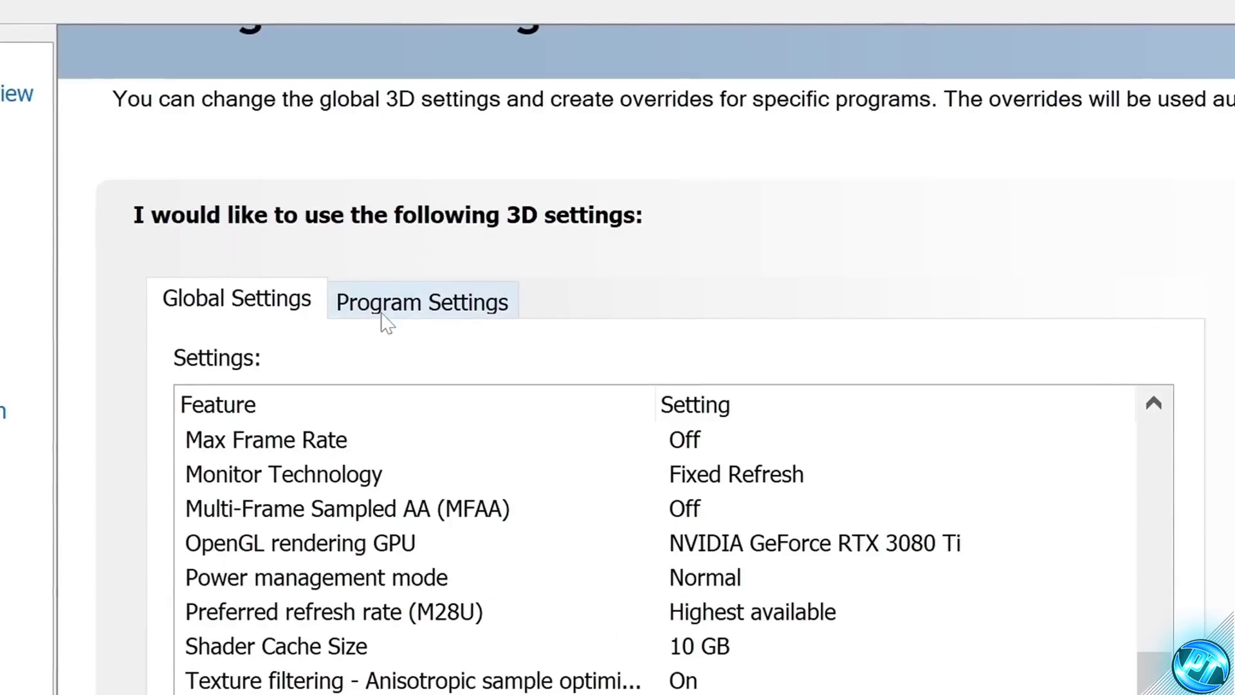
Step: Select Counter-strike: Global Offensive (csgo.exe) for program-specific 3D settings and inspect its Image Scaling sharpening options without changing them
{"action": "left_click", "coordinate": [423, 219]}
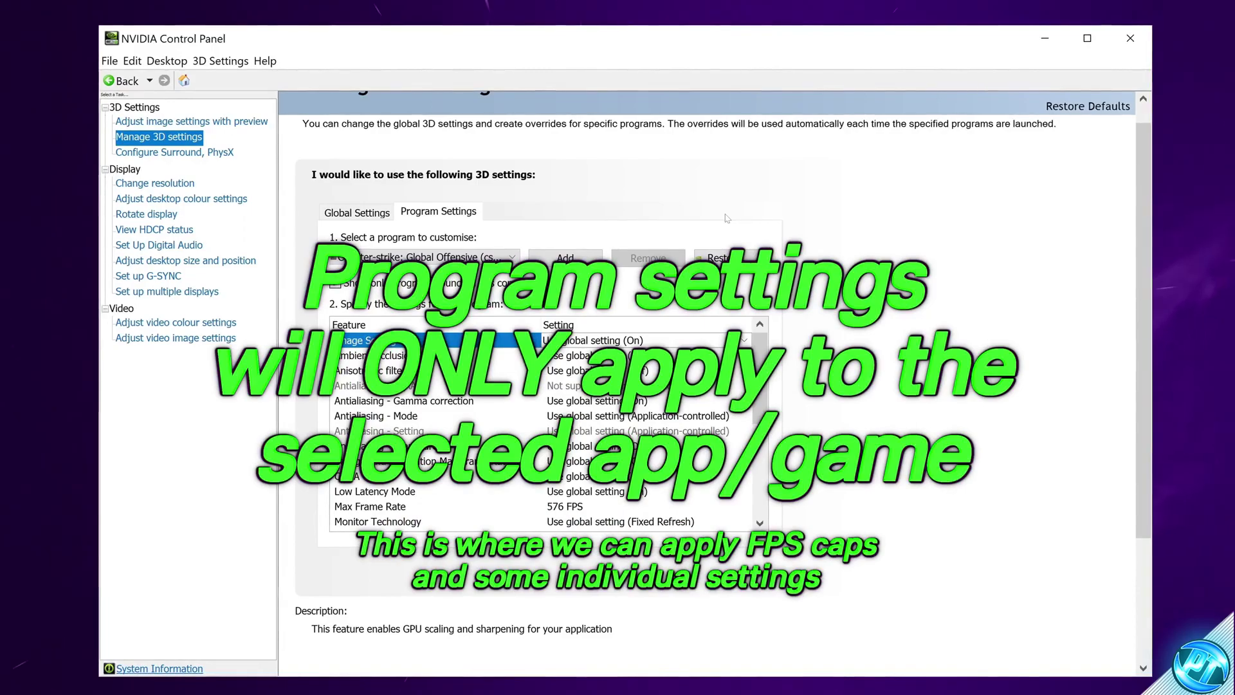
{"action": "left_click", "coordinate": [425, 257]}
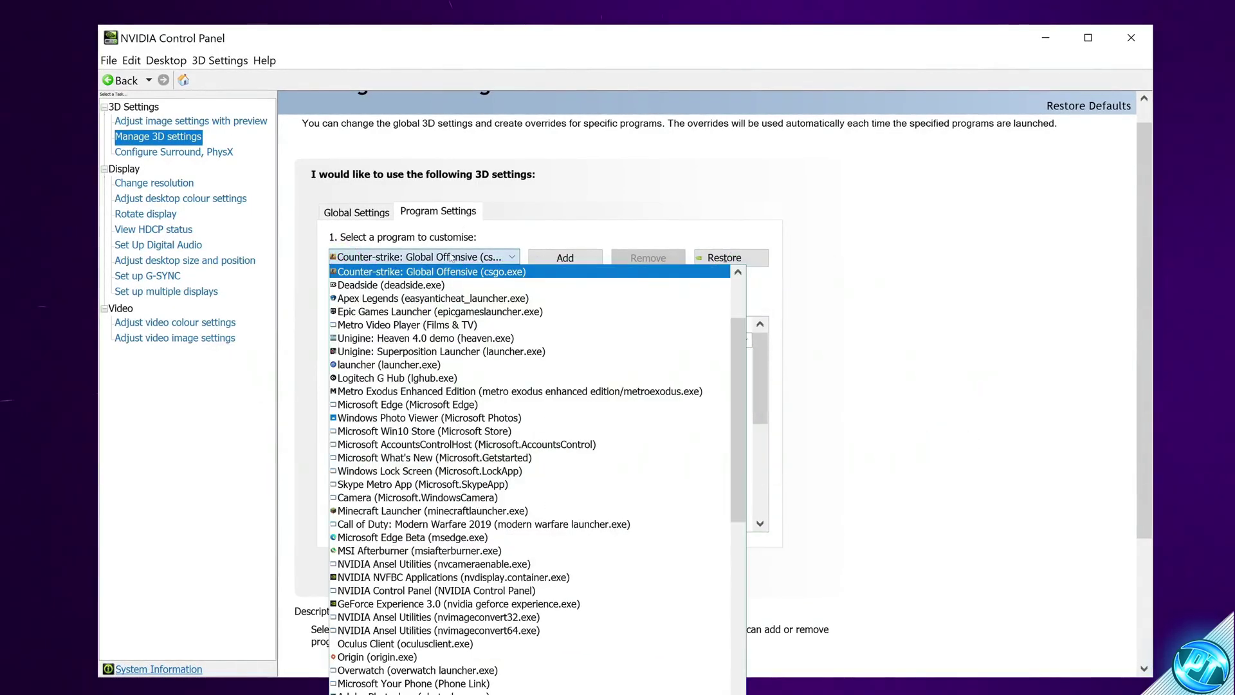
{"action": "left_click", "coordinate": [397, 255]}
{"action": "left_click", "coordinate": [398, 255]}
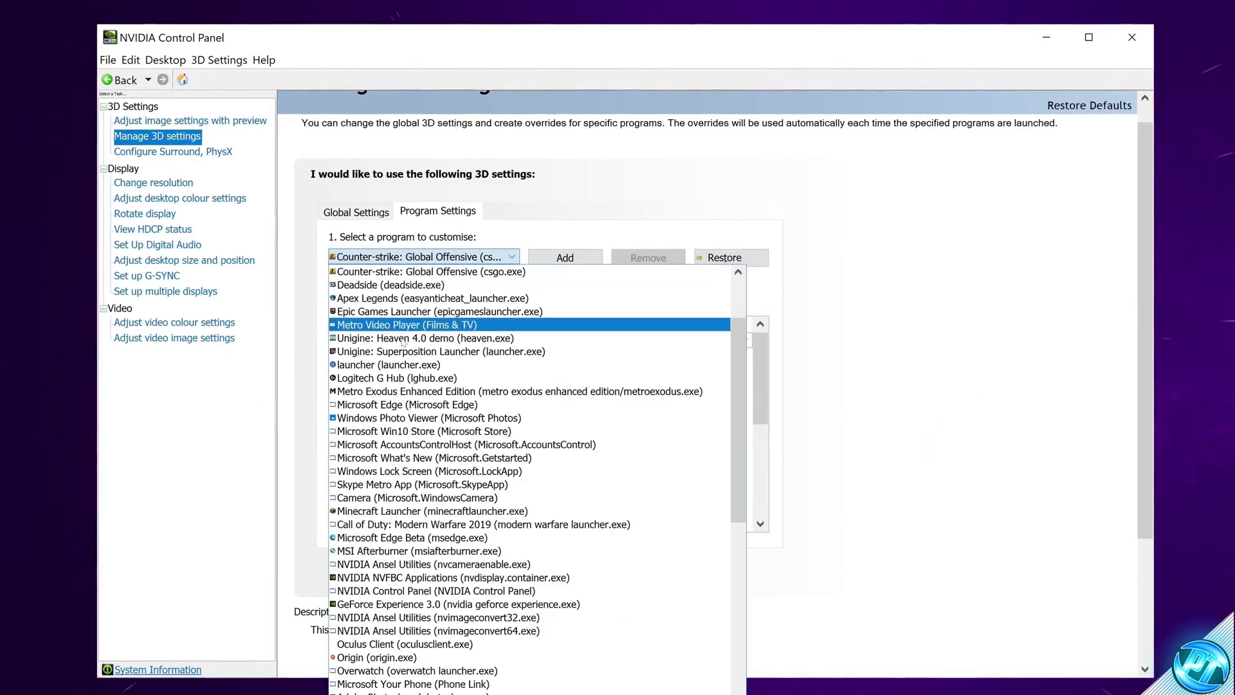
{"action": "left_click", "coordinate": [385, 274]}
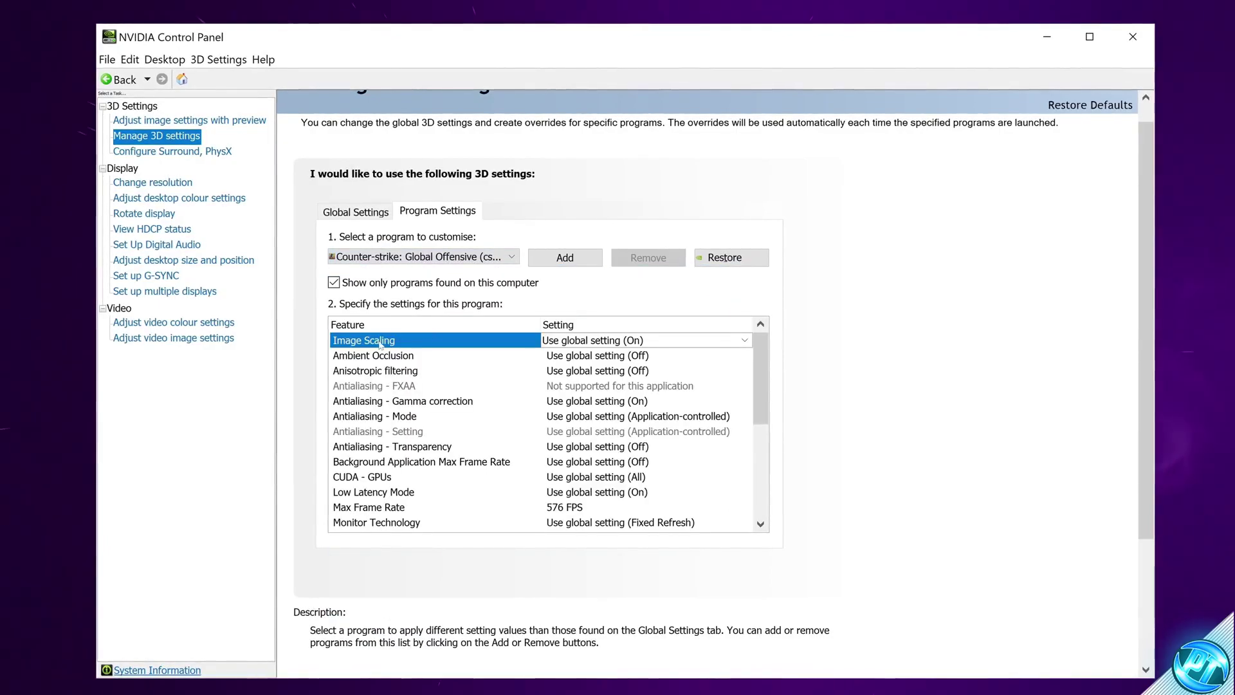
{"action": "left_click", "coordinate": [628, 341]}
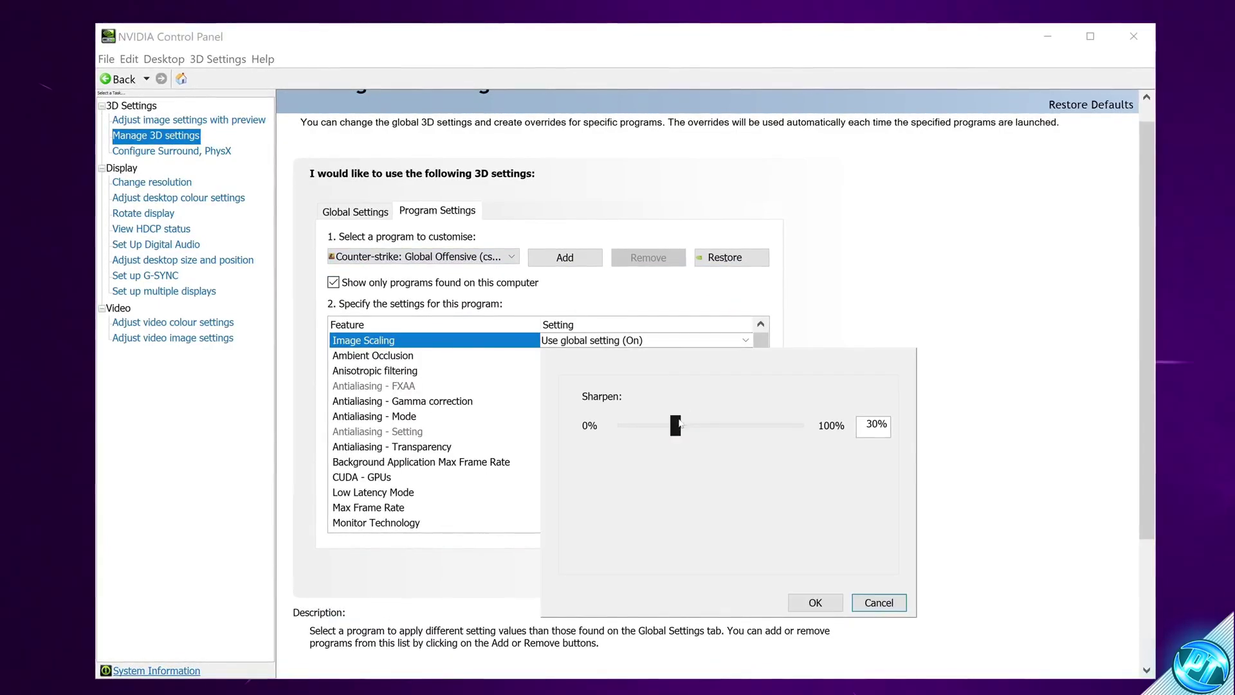
{"action": "key", "text": "Escape"}
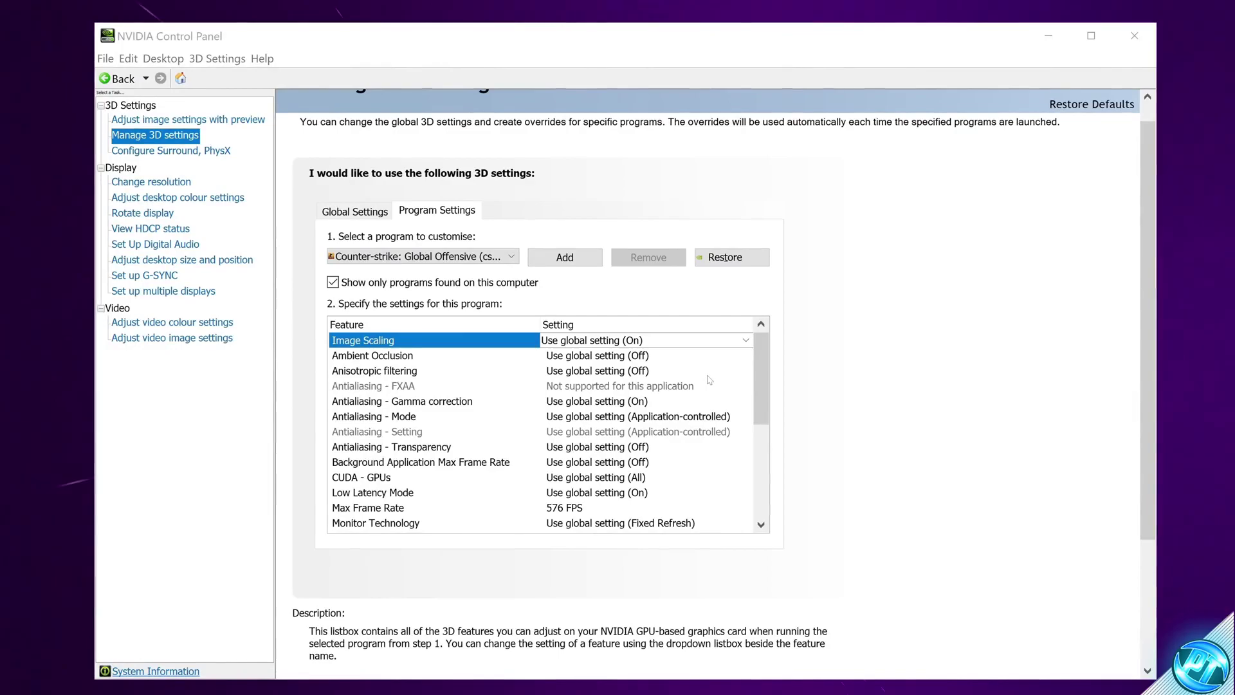
Step: Set Low Latency Mode to On for Counter-strike: Global Offensive and select its Max Frame Rate setting
{"action": "left_click", "coordinate": [570, 495]}
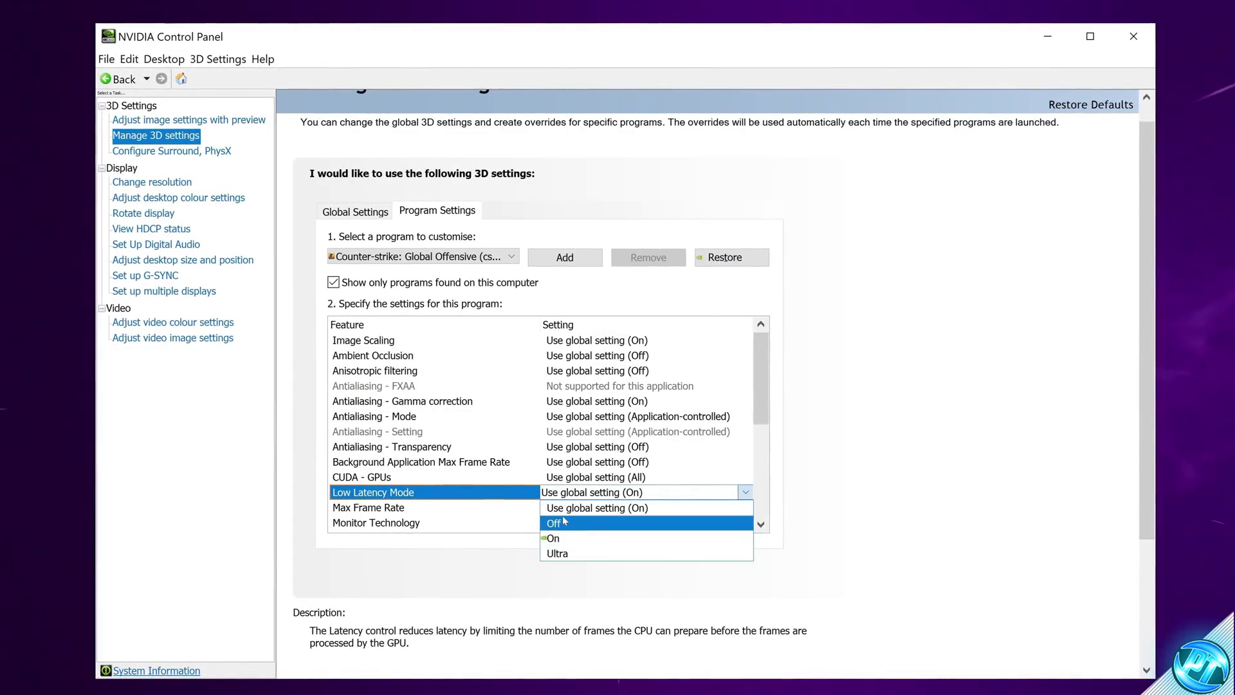
{"action": "left_click", "coordinate": [554, 538]}
{"action": "left_click_drag", "start_coordinate": [760, 409], "coordinate": [761, 437]}
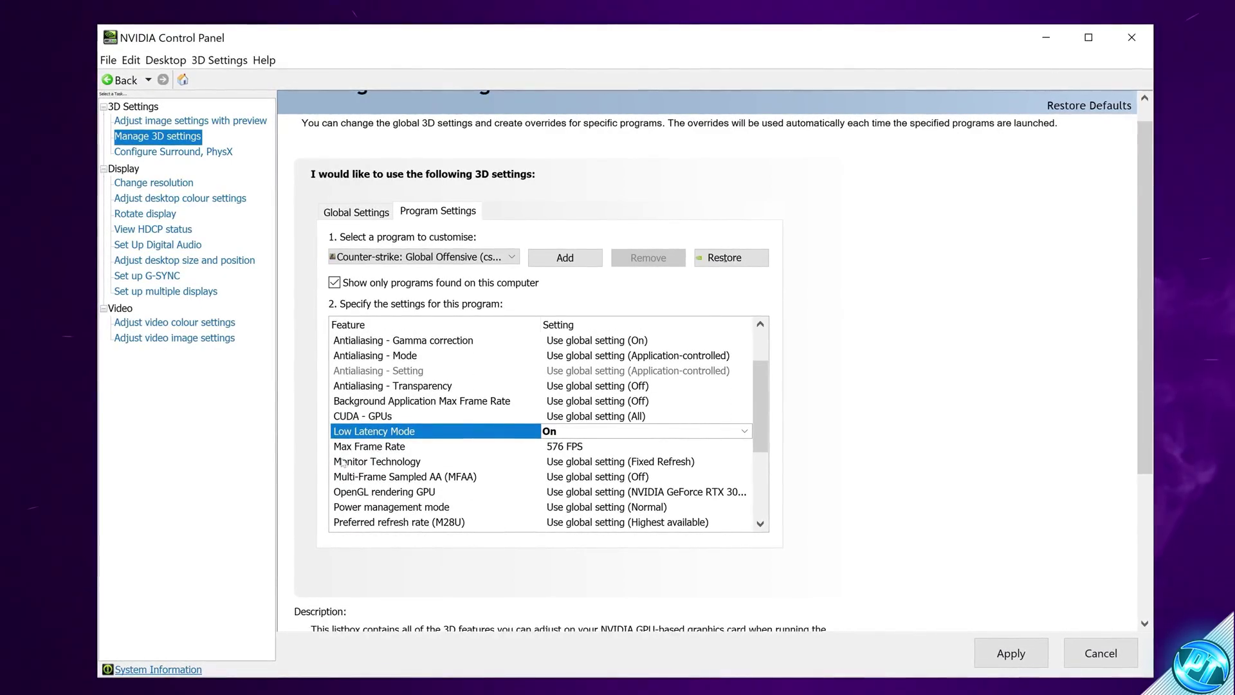
{"action": "left_click", "coordinate": [582, 449]}
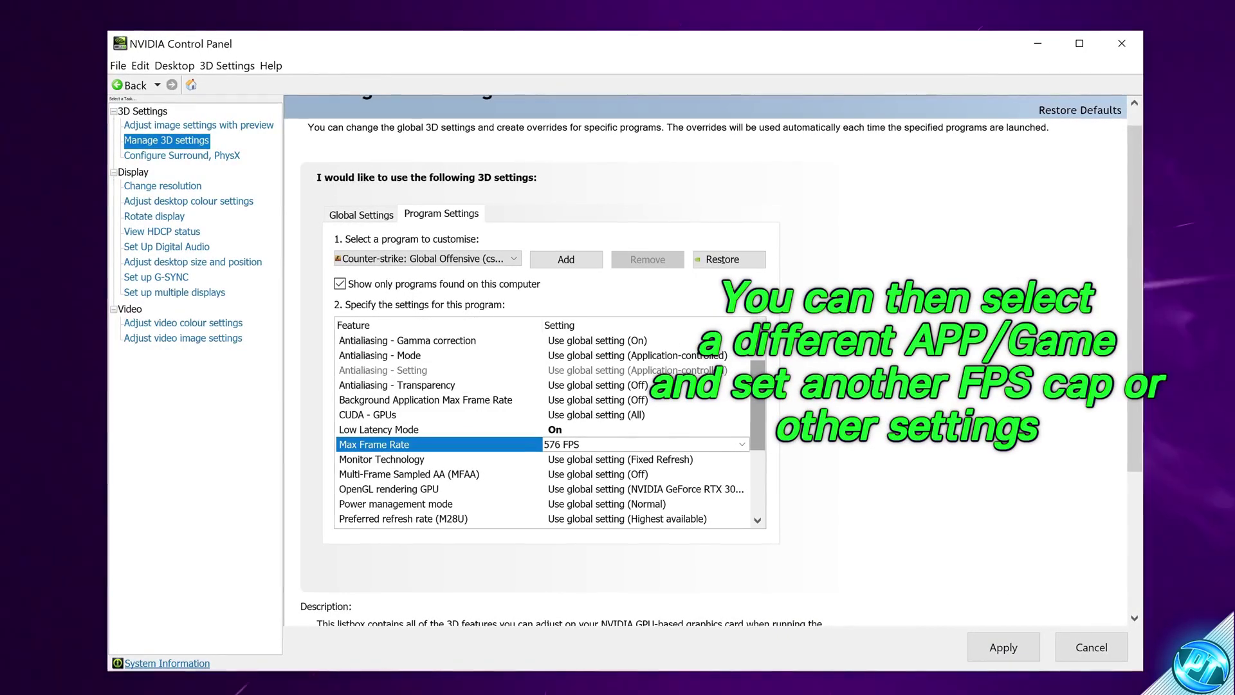
{"action": "scroll", "coordinate": [547, 424], "scroll_direction": "down", "scroll_amount": 3}
Step: Set the PhysX processor to NVIDIA GeForce RTX 3080 Ti
{"action": "left_click", "coordinate": [186, 156]}
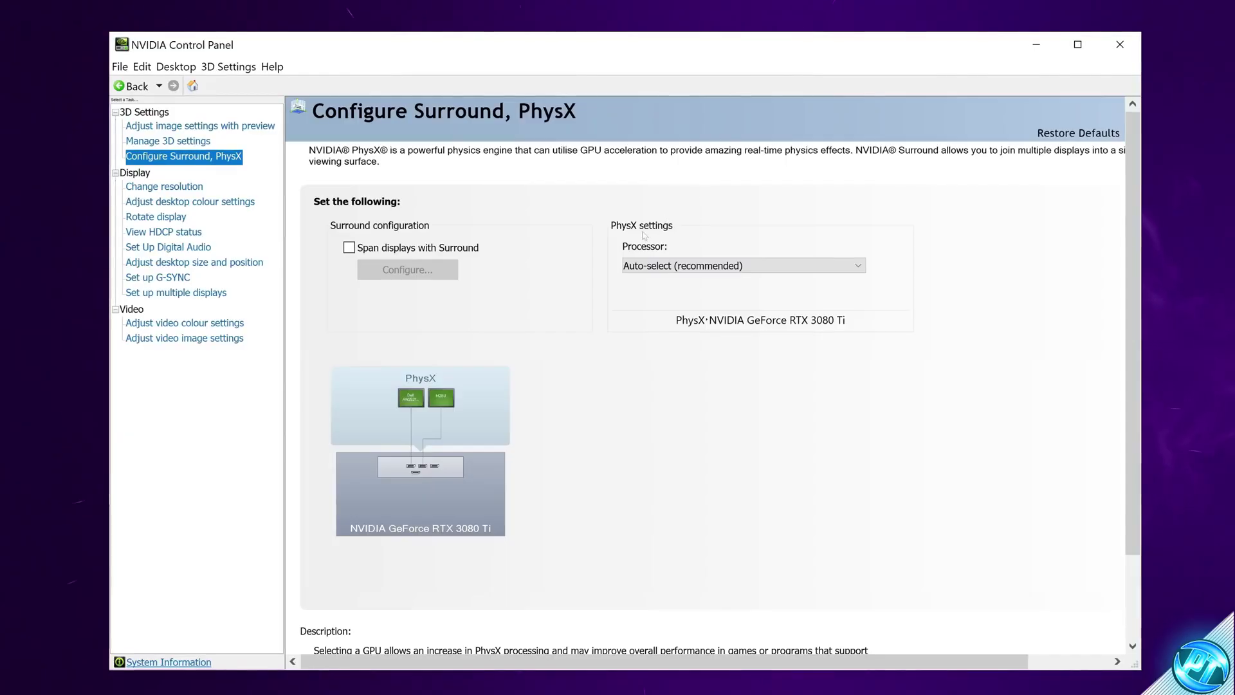
{"action": "left_click", "coordinate": [674, 266]}
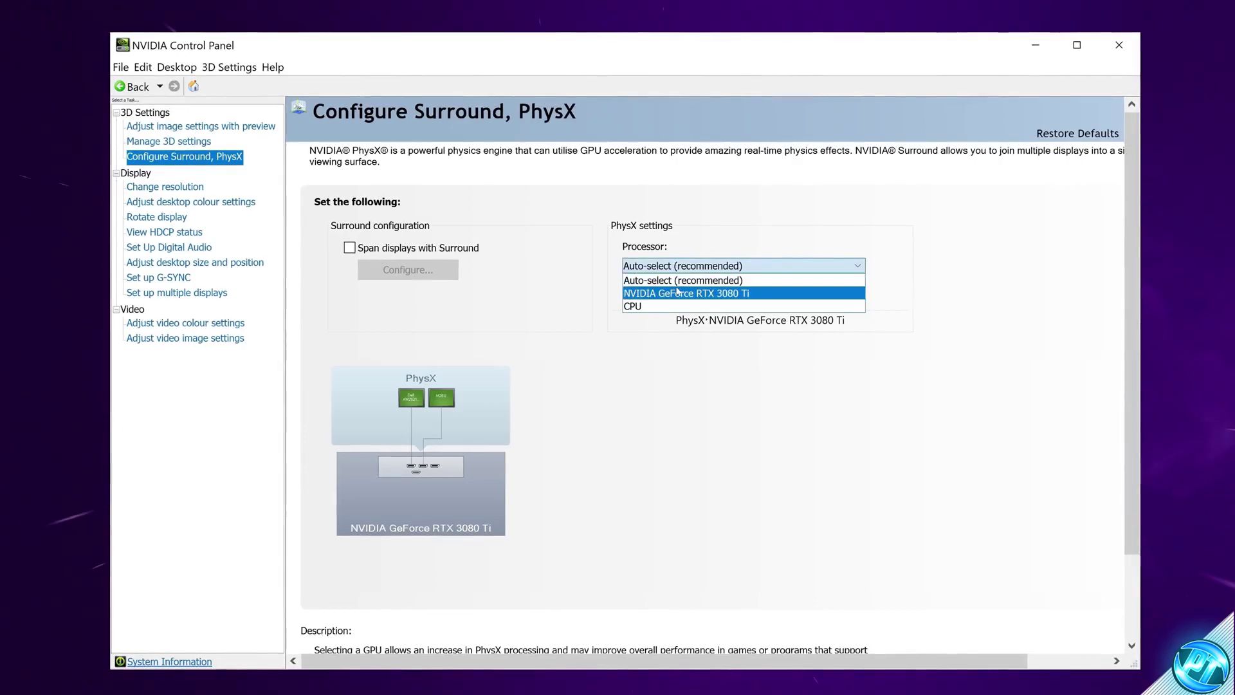
{"action": "left_click", "coordinate": [676, 289]}
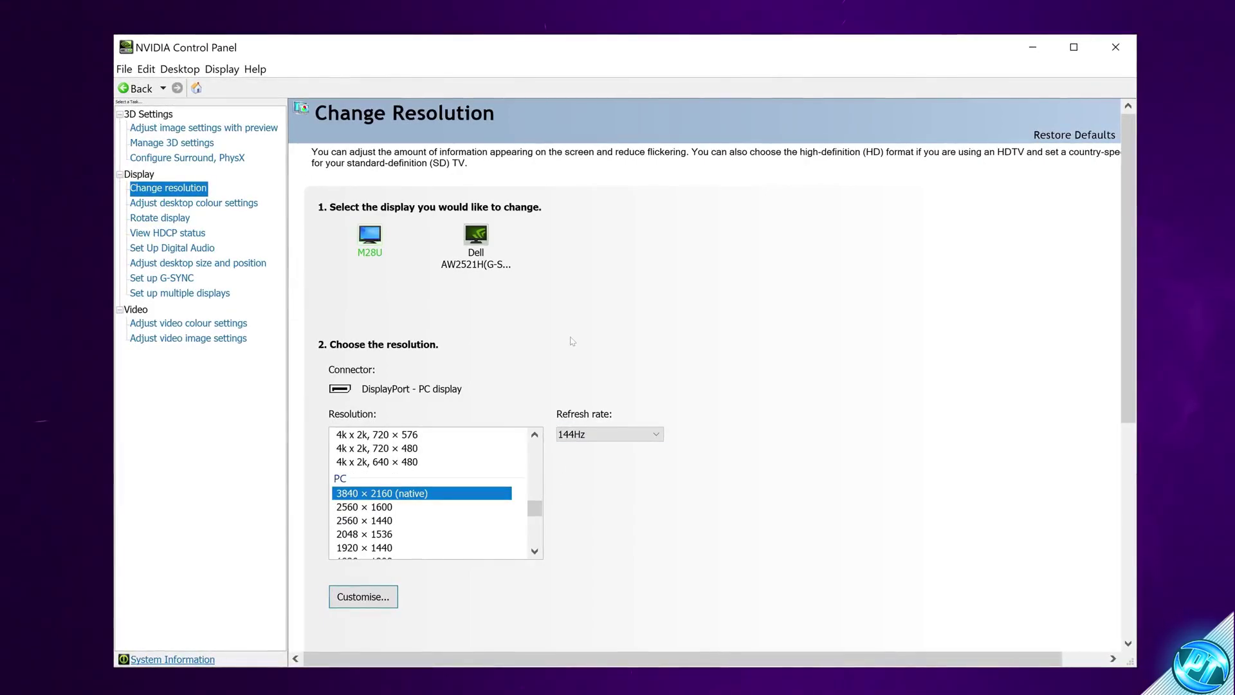
Step: Set the M28U display to its native 3840 × 2160 PC resolution with a 144Hz refresh rate
{"action": "mouse_move", "coordinate": [535, 511]}
{"action": "left_mouse_down"}
{"action": "mouse_move", "coordinate": [539, 468]}
{"action": "mouse_move", "coordinate": [537, 514]}
{"action": "left_mouse_up"}
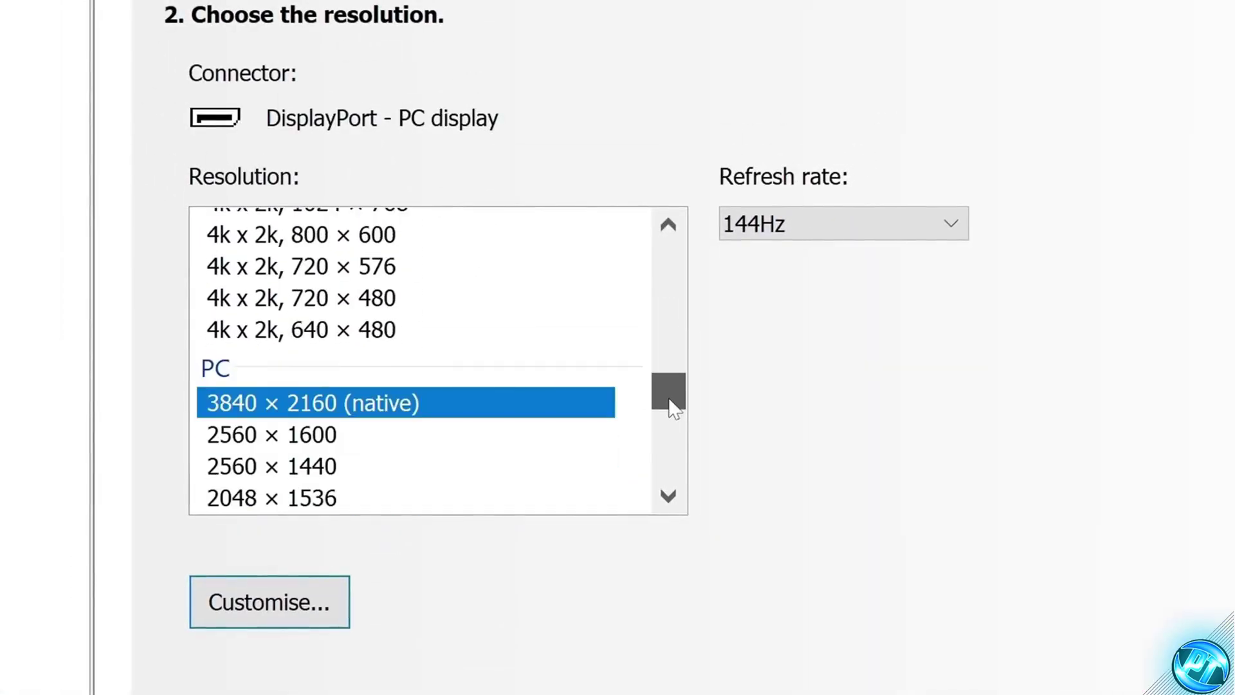
{"action": "left_click_drag", "start_coordinate": [669, 399], "coordinate": [669, 405]}
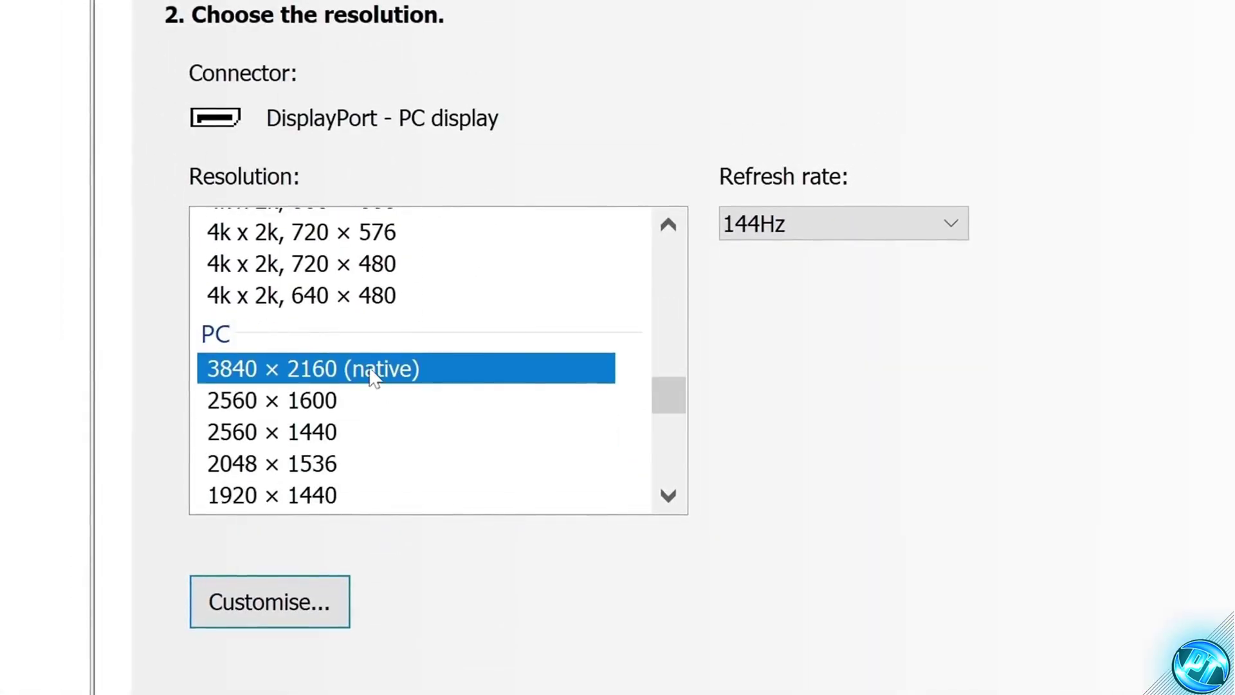
{"action": "left_click", "coordinate": [381, 376]}
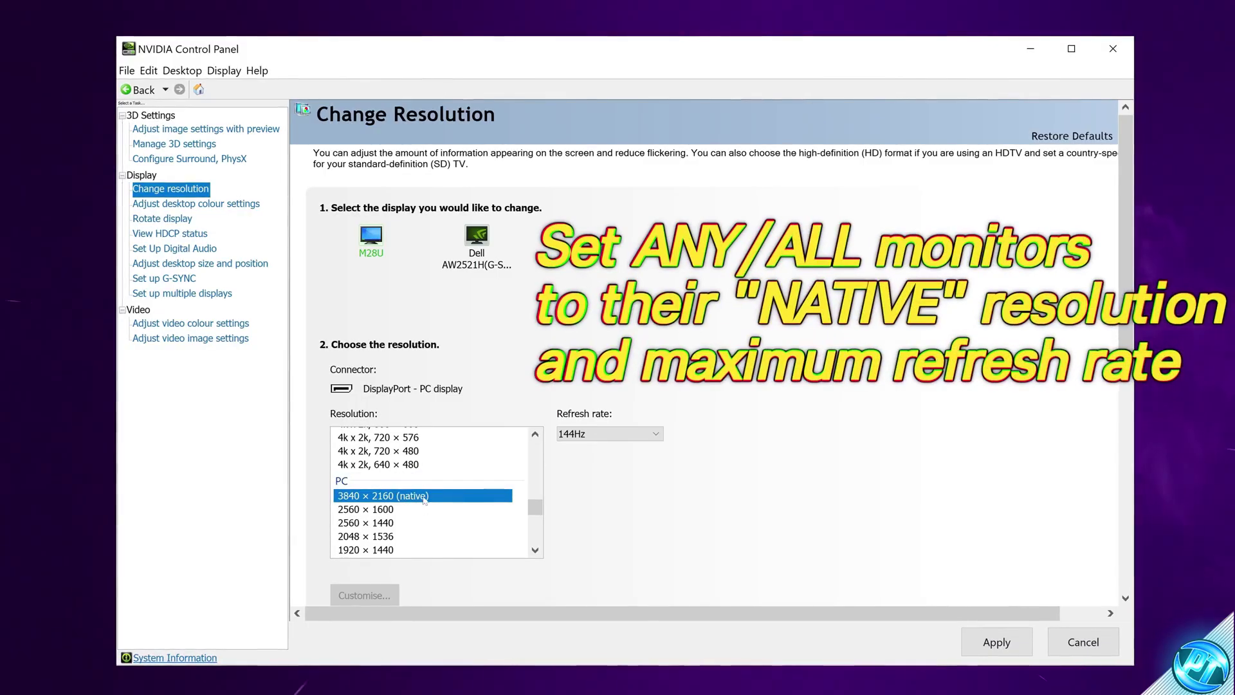
{"action": "left_click", "coordinate": [614, 438]}
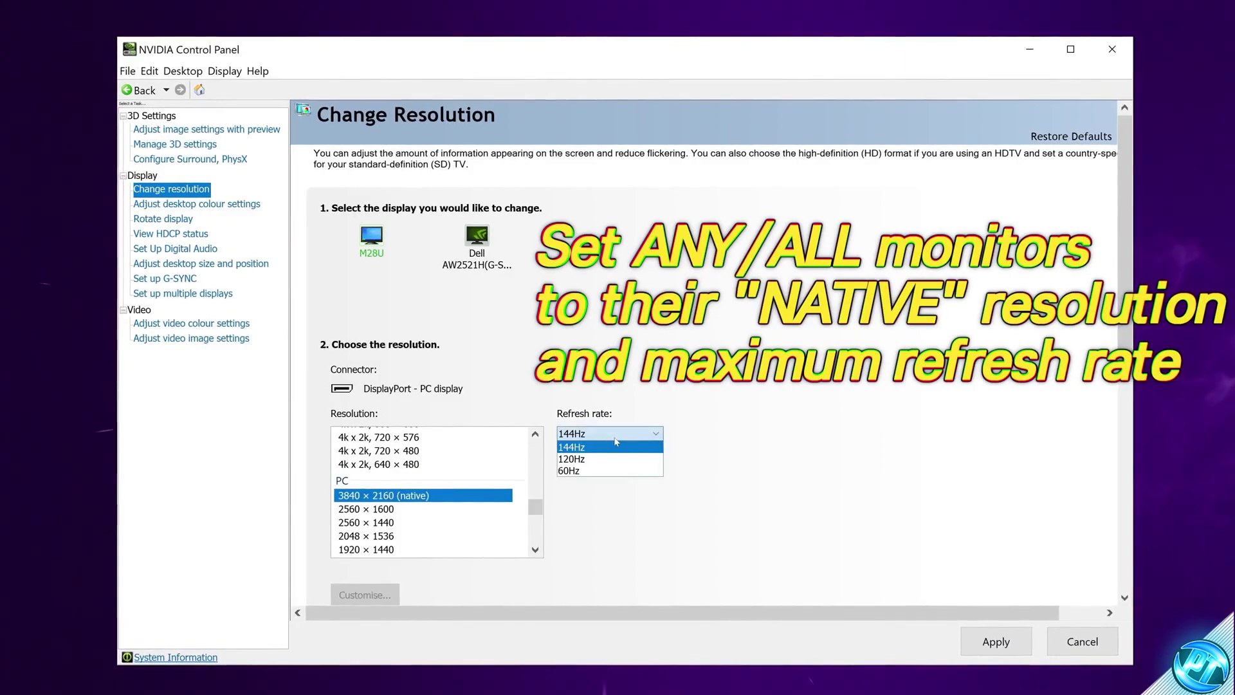
{"action": "left_click", "coordinate": [582, 448]}
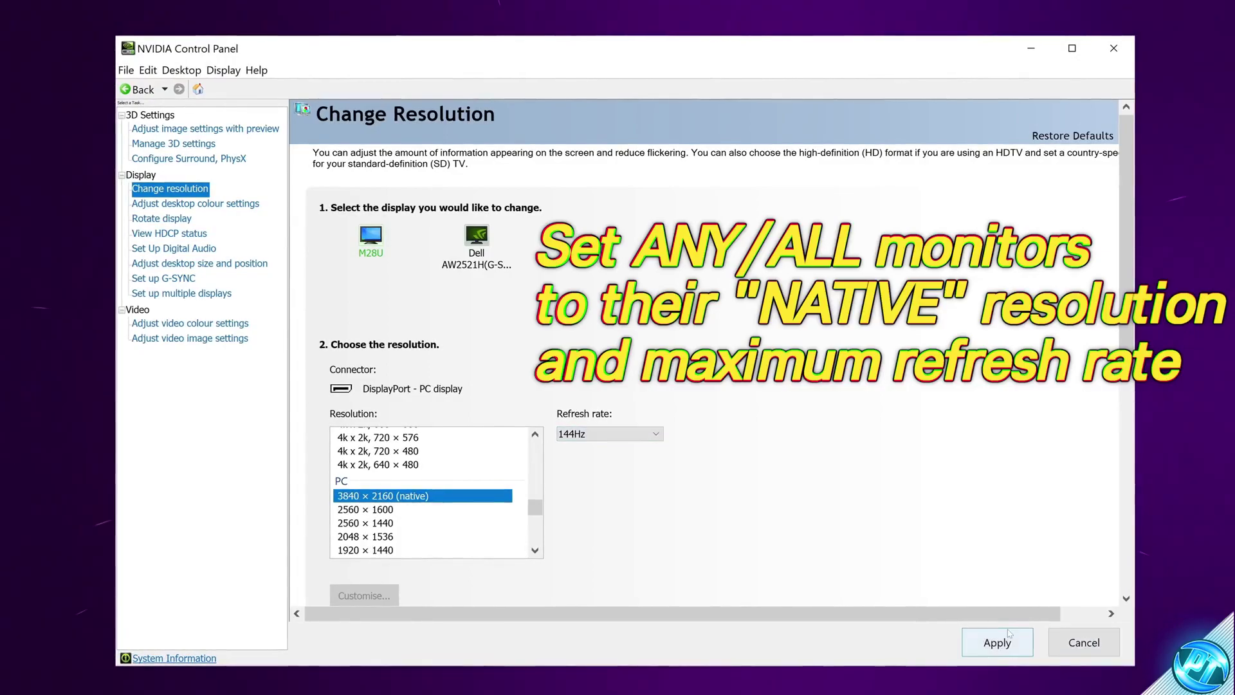
Step: Set the Dell AW2521H display to its native 1920 × 1080 PC resolution with a 360Hz refresh rate
{"action": "left_click", "coordinate": [477, 258]}
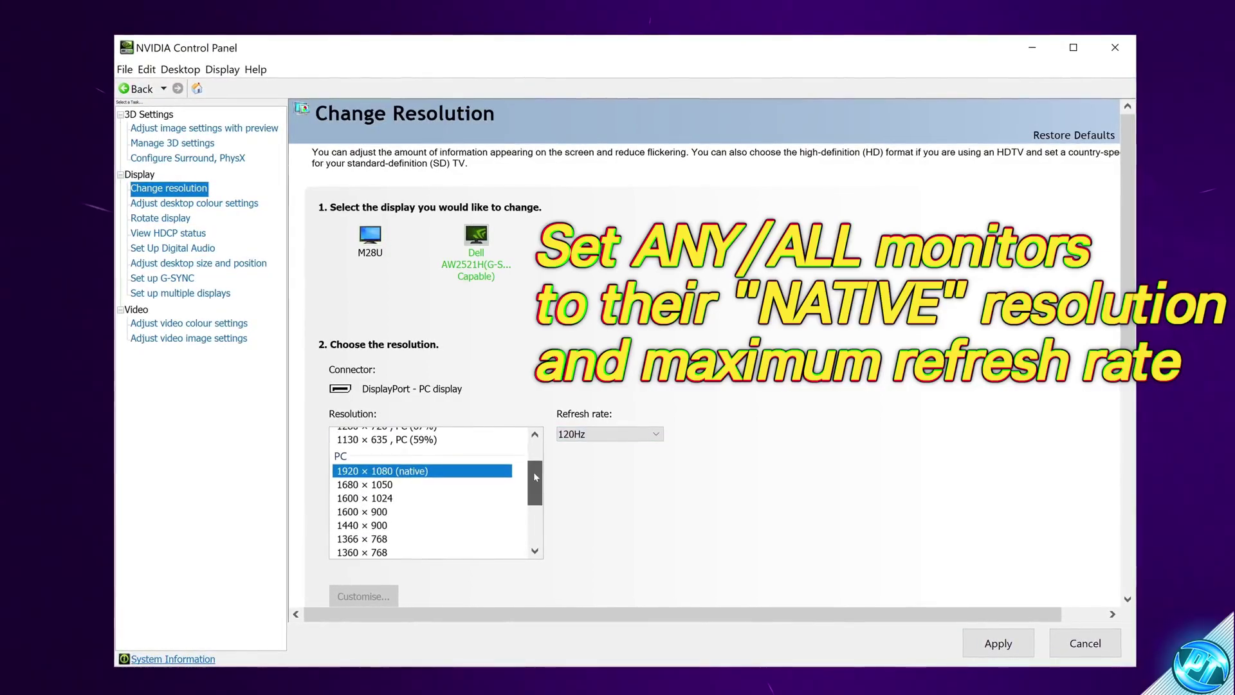
{"action": "left_click", "coordinate": [391, 471]}
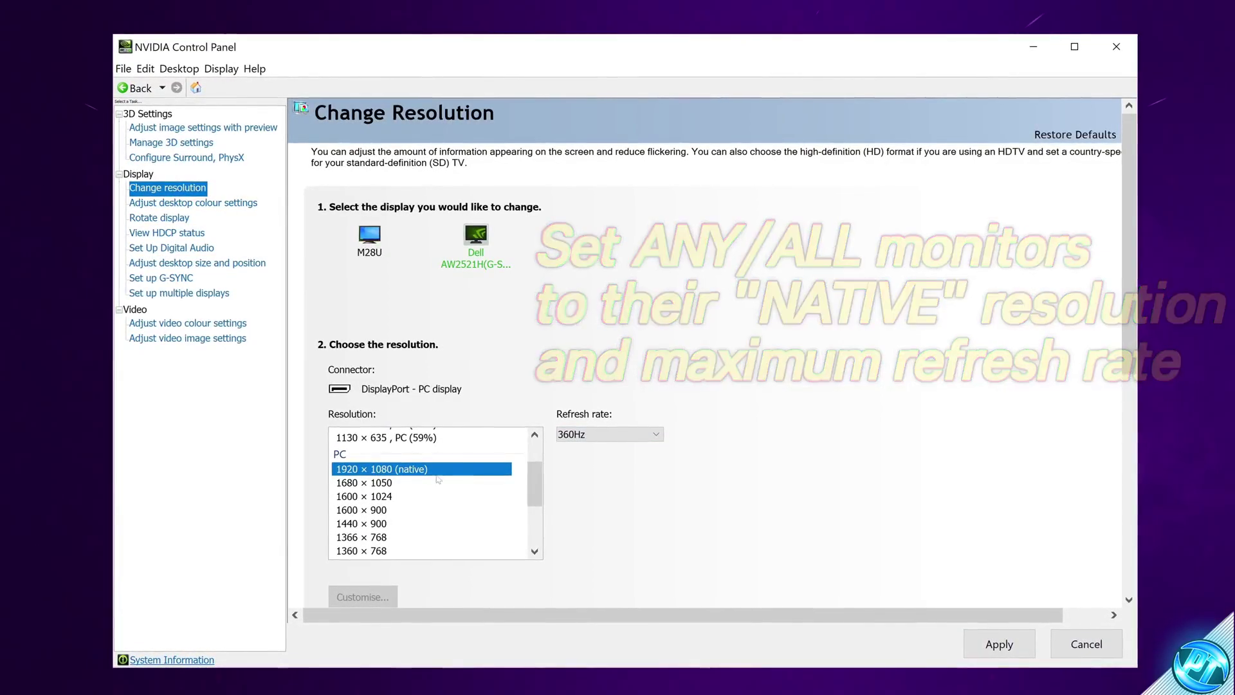
{"action": "left_click", "coordinate": [574, 438]}
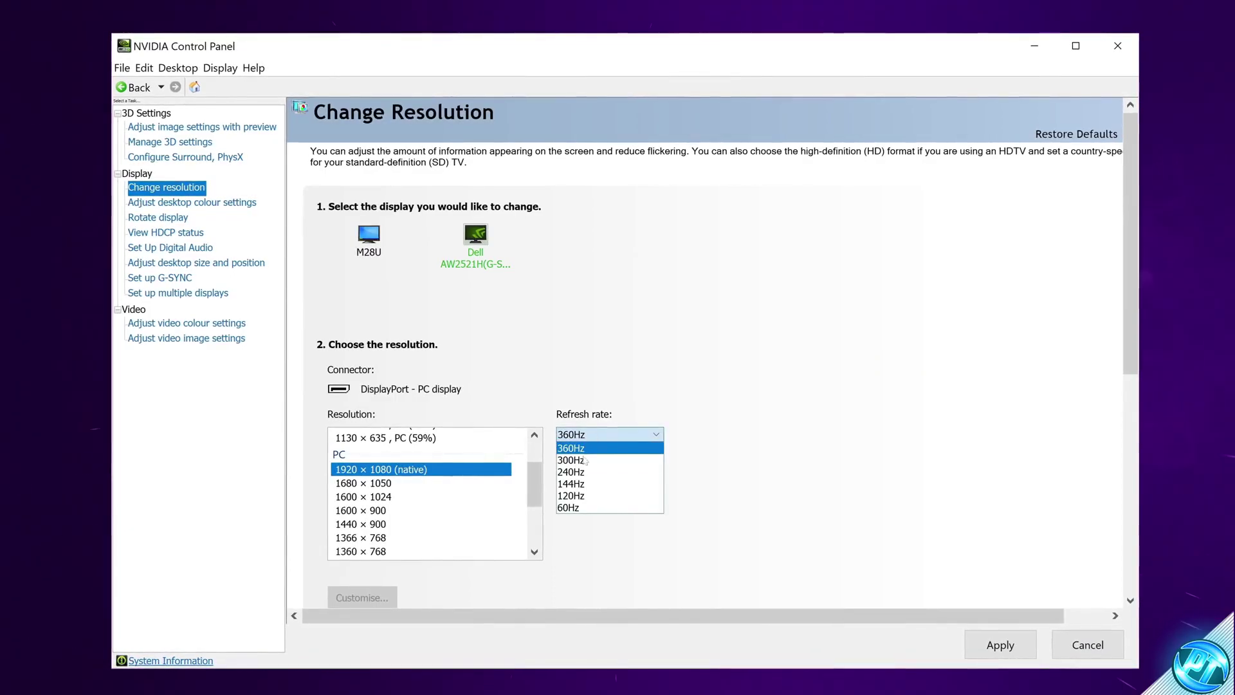
{"action": "left_click", "coordinate": [573, 449]}
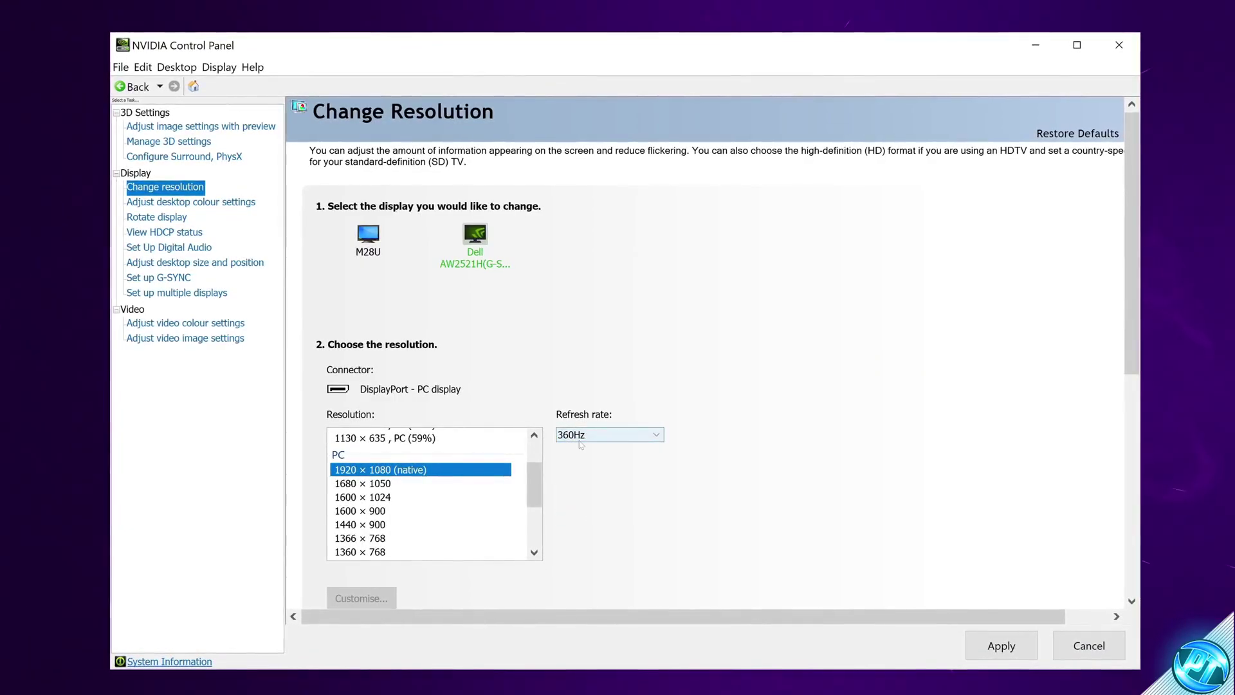
Step: Set the M28U display's digital vibrance to 80% in the desktop colour settings
{"action": "left_click", "coordinate": [189, 201]}
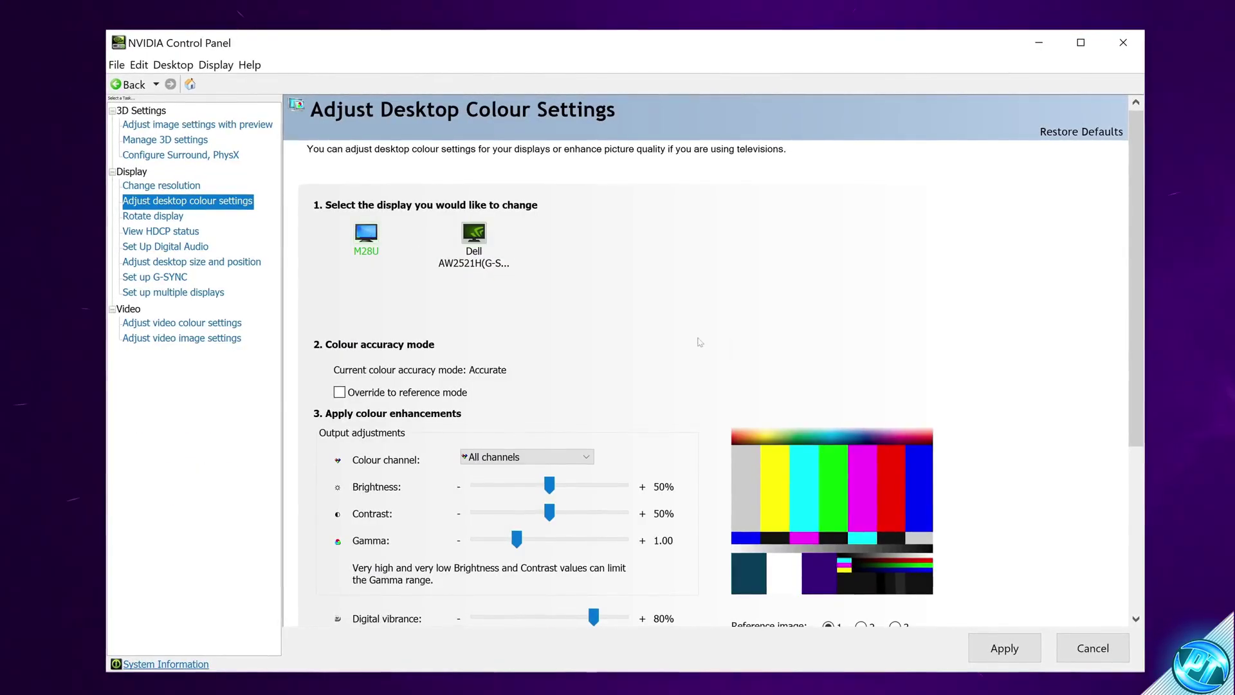
{"action": "scroll", "coordinate": [1120, 373], "scroll_direction": "down", "scroll_amount": 3}
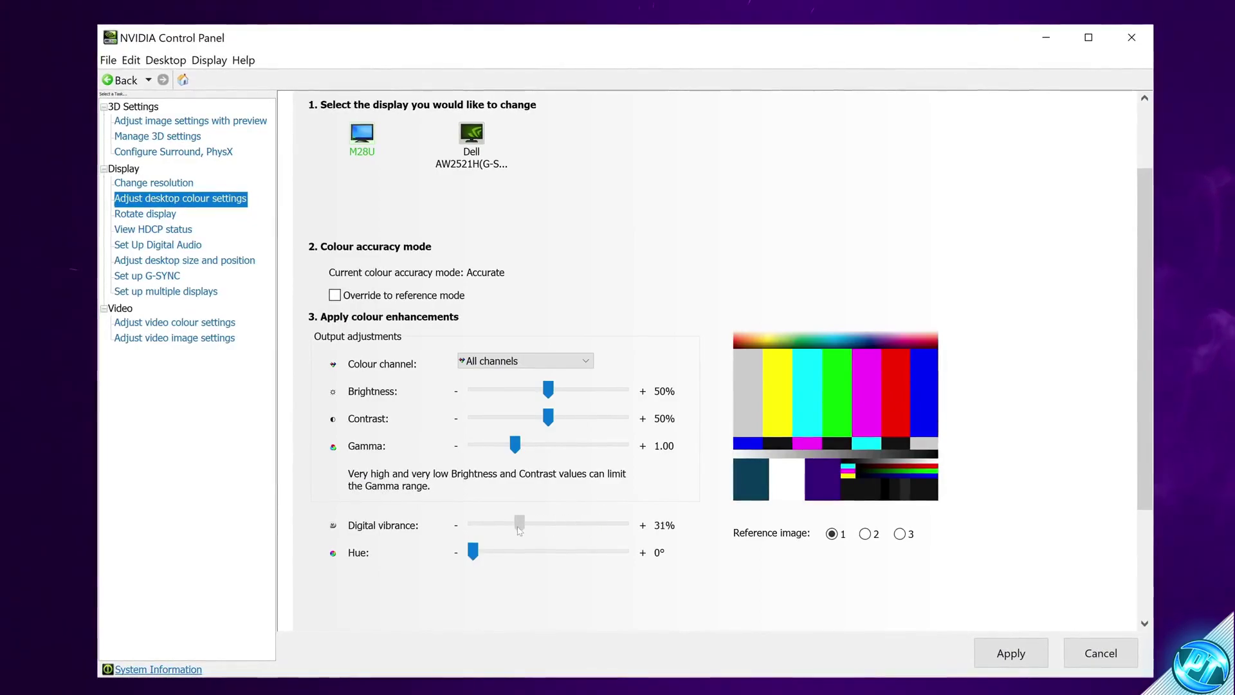
{"action": "left_click_drag", "start_coordinate": [540, 529], "coordinate": [605, 531]}
{"action": "left_click_drag", "start_coordinate": [458, 524], "coordinate": [592, 531]}
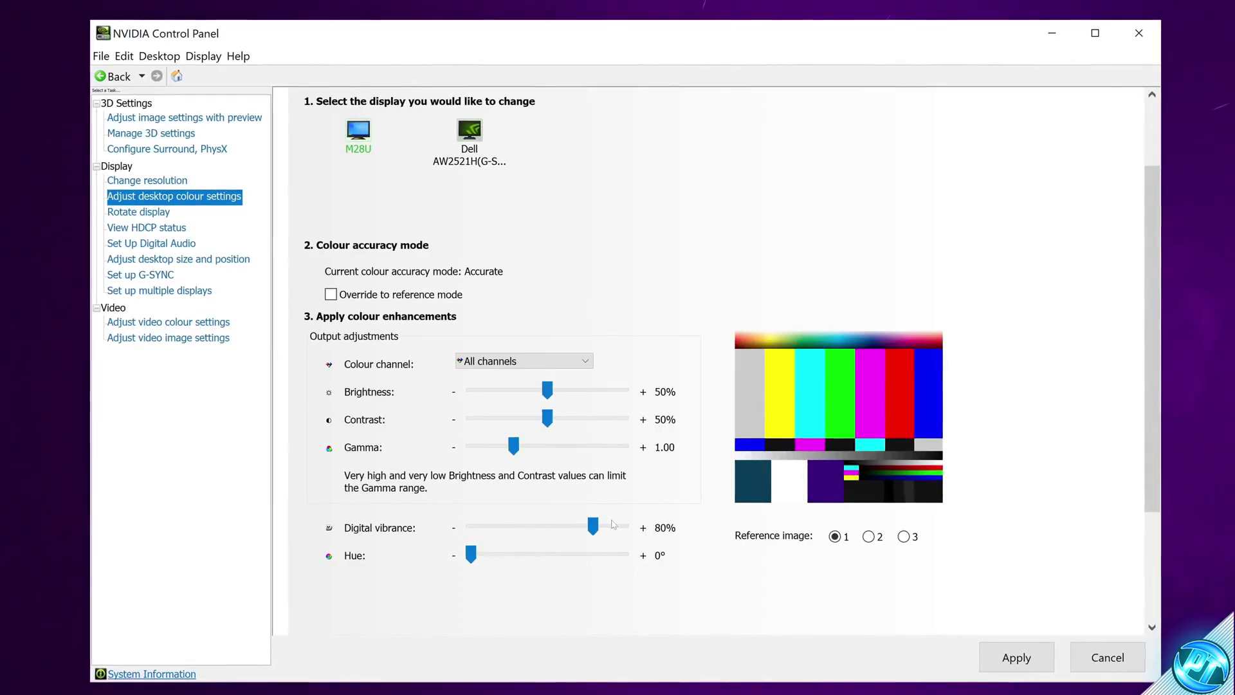
Step: Set the M28U display's desktop scaling mode to No scaling, with scaling performed on the GPU
{"action": "left_click", "coordinate": [178, 259]}
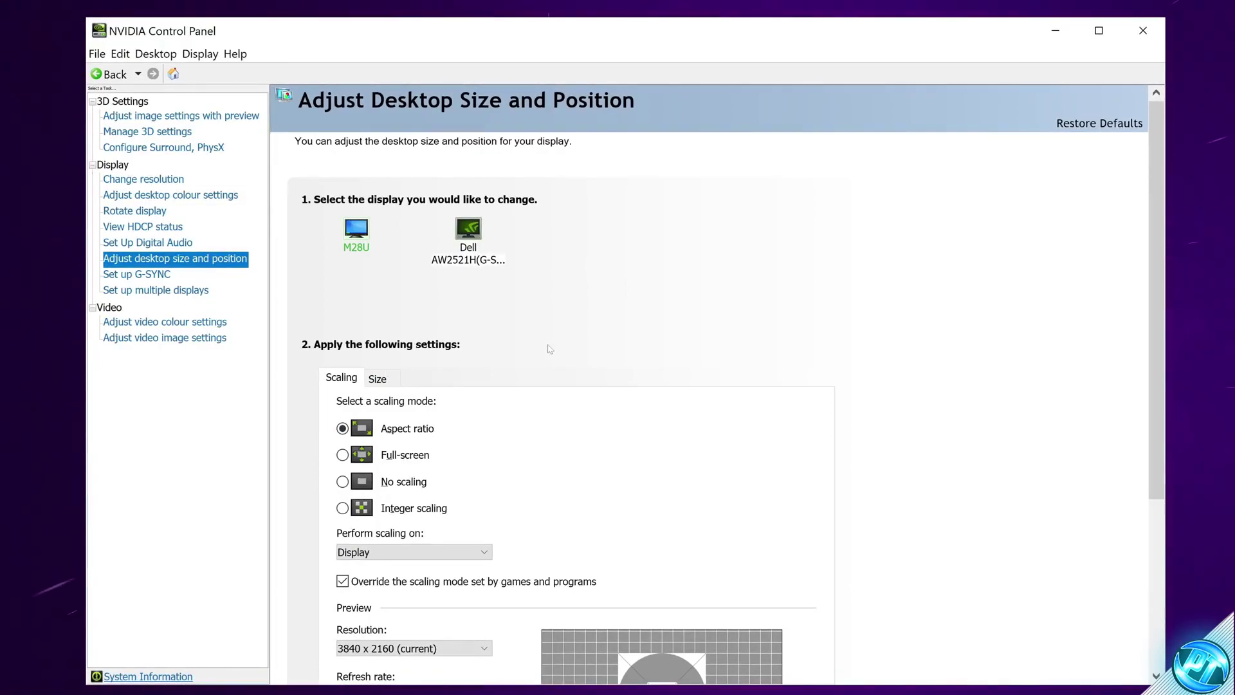
{"action": "left_click", "coordinate": [342, 455]}
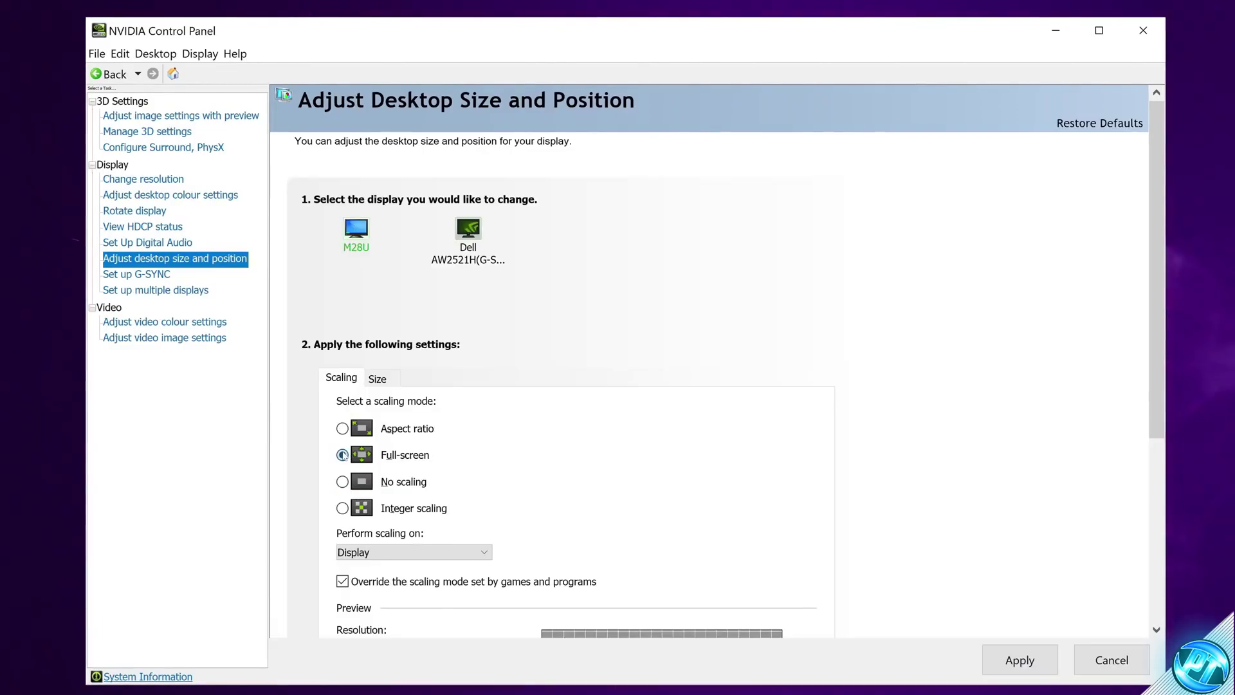
{"action": "scroll", "coordinate": [360, 450], "scroll_direction": "down", "scroll_amount": 3}
{"action": "left_click", "coordinate": [357, 378]}
{"action": "left_click", "coordinate": [360, 388]}
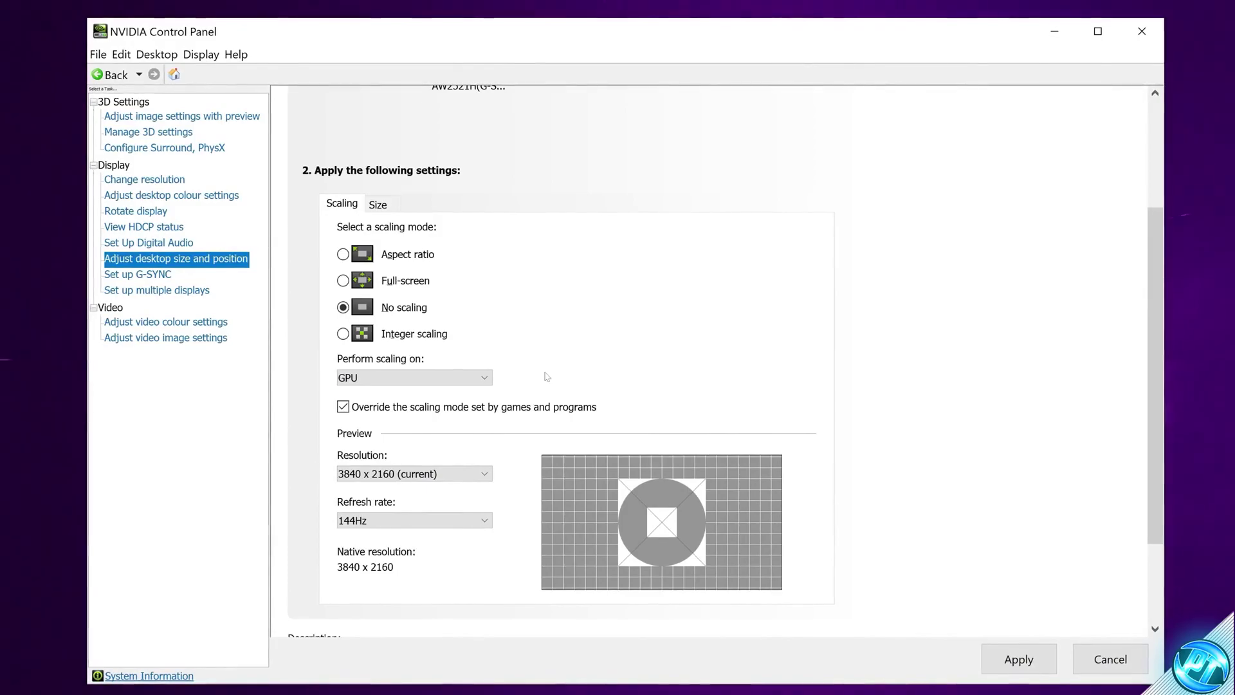
{"action": "left_click", "coordinate": [412, 378]}
{"action": "left_click", "coordinate": [350, 405]}
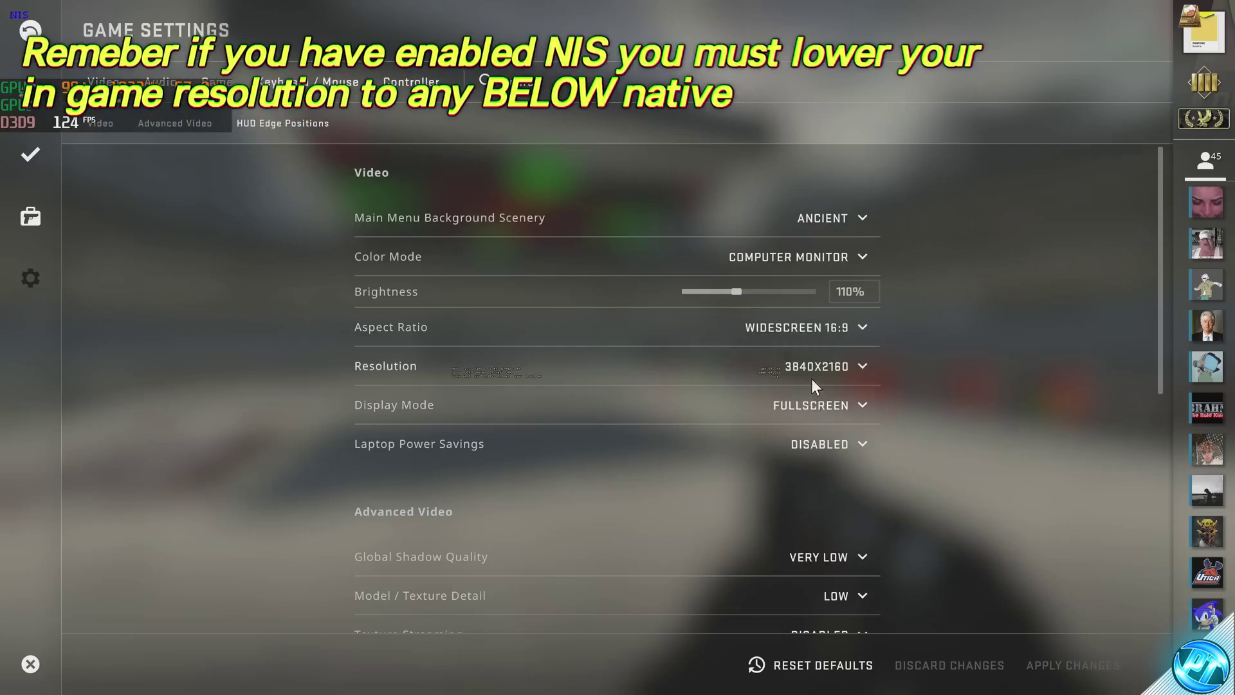
Step: Switch to Counter-Strike: Global Offensive's video settings and set the in-game resolution to 2954x1662
{"action": "left_click", "coordinate": [813, 369]}
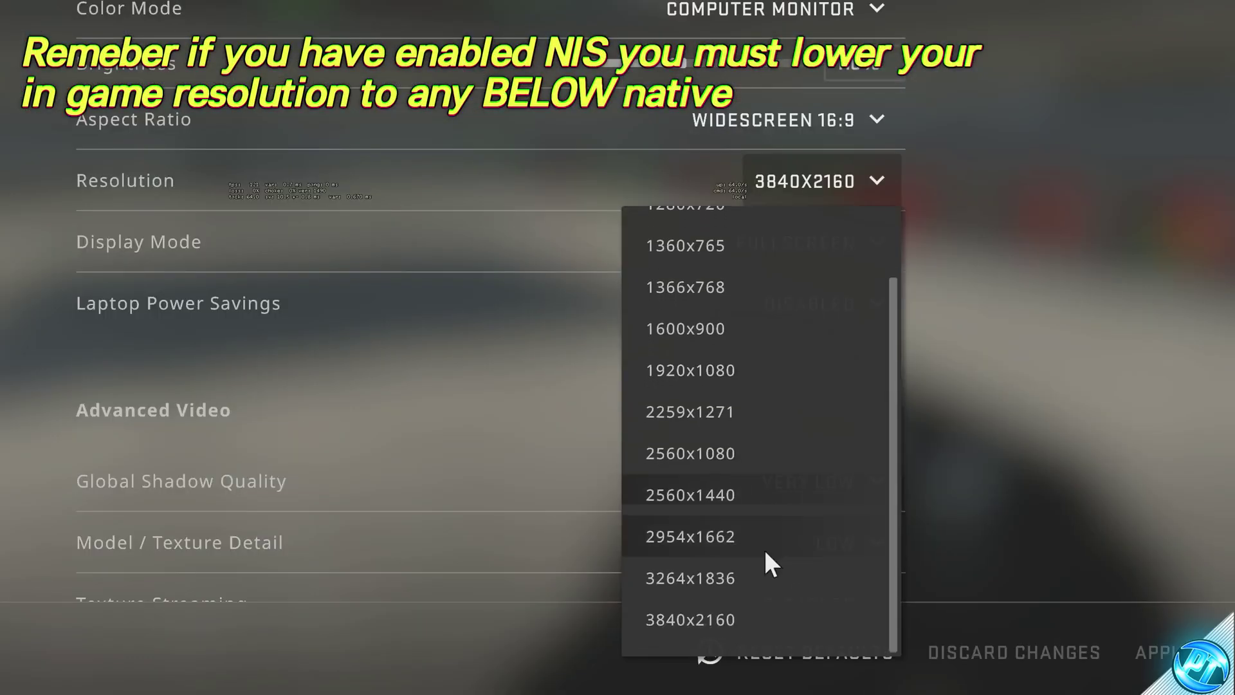
{"action": "left_click", "coordinate": [722, 538]}
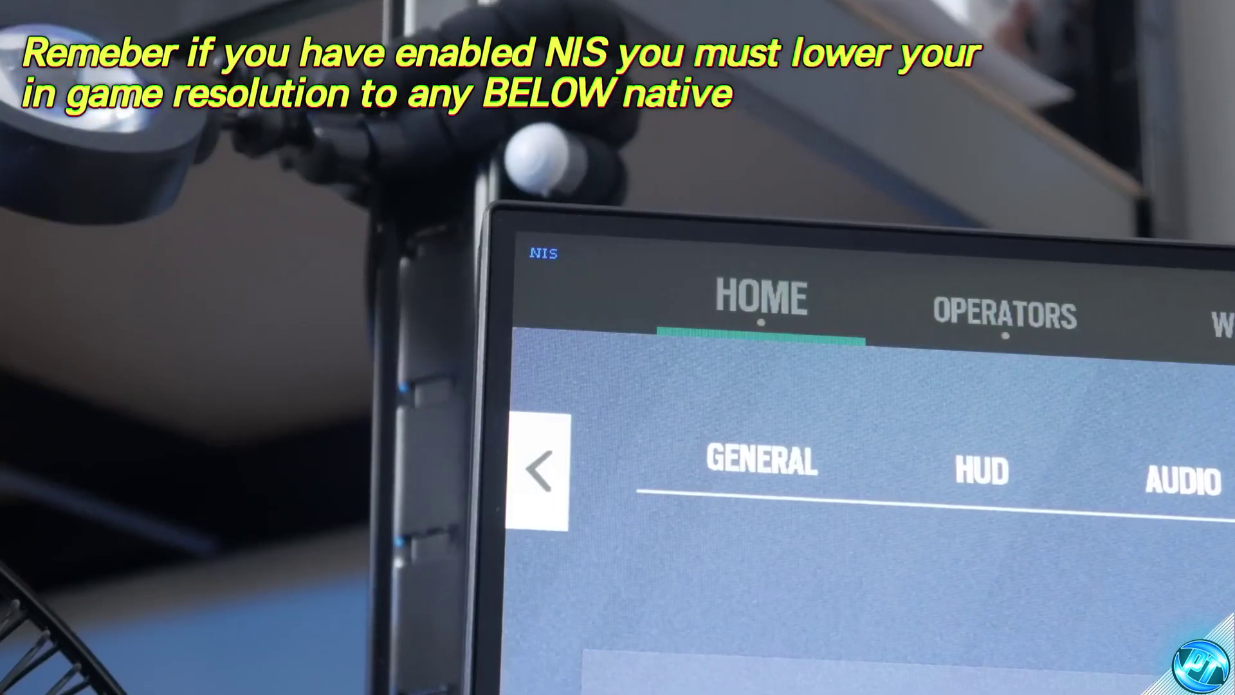